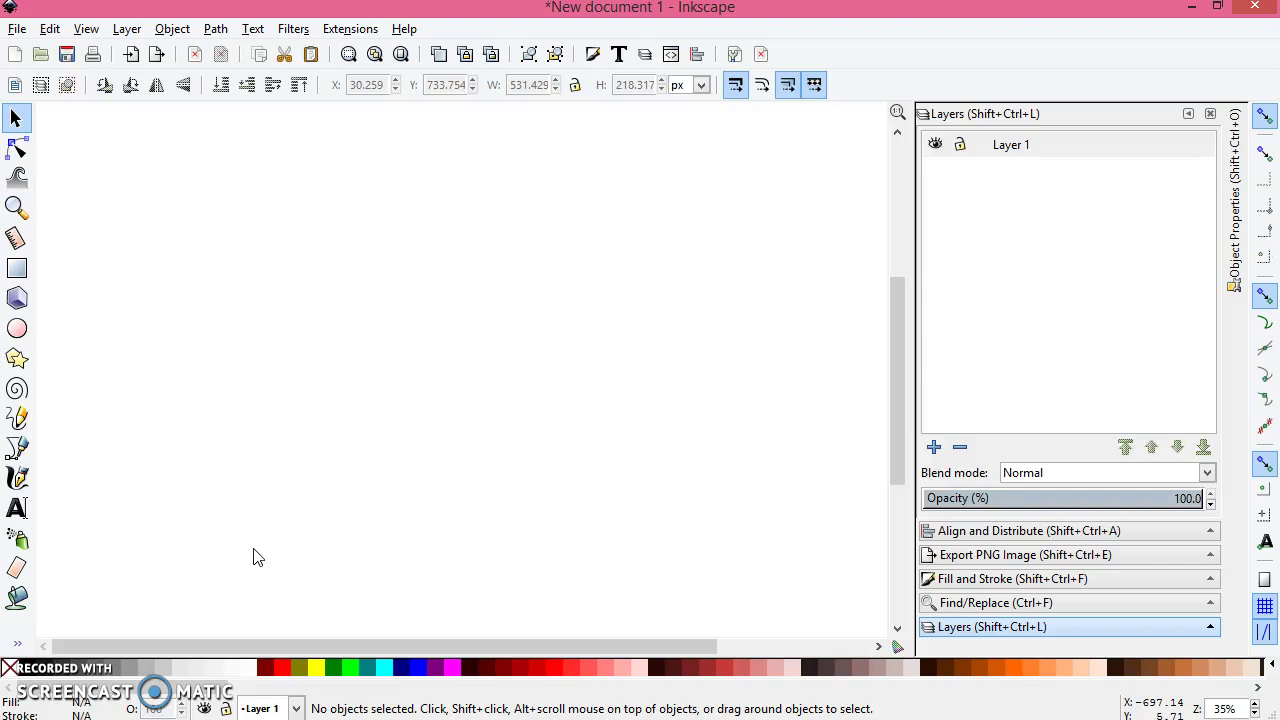
- Draw a closed Bezier half-leaf with a curved left side and straight right edge
{"action": "left_click", "coordinate": [17, 450]}
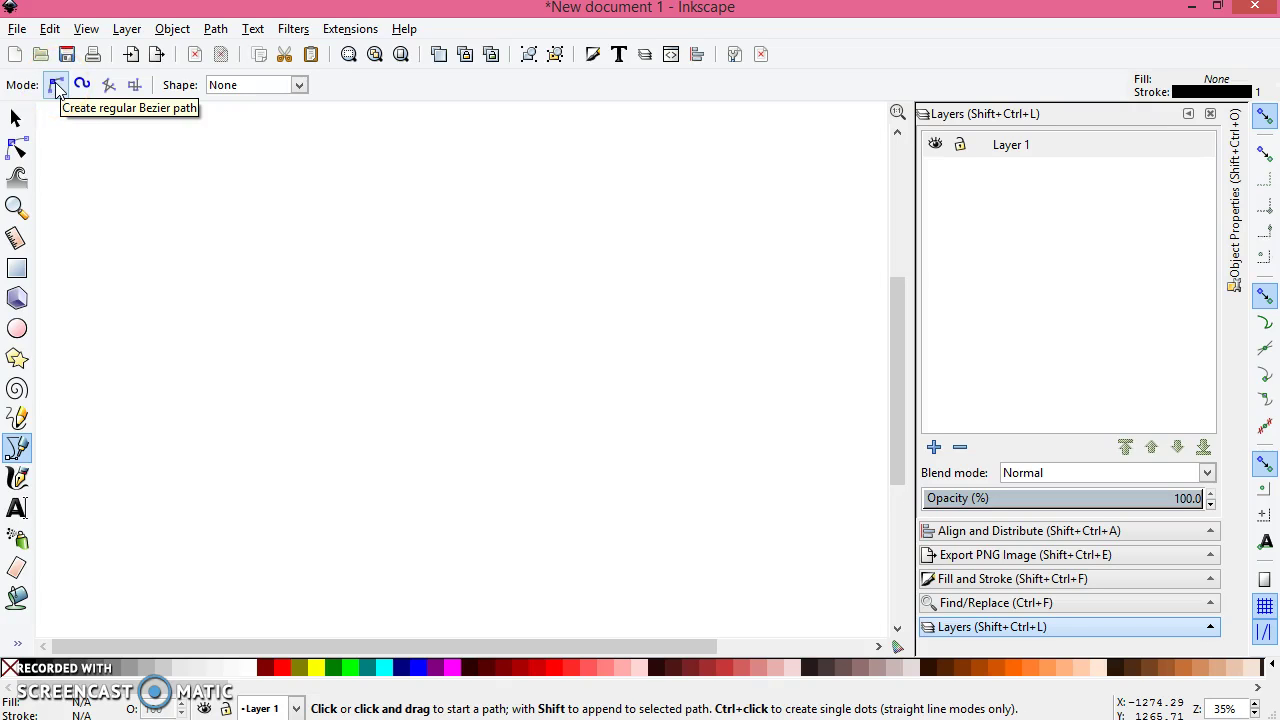
{"action": "left_click", "coordinate": [473, 243]}
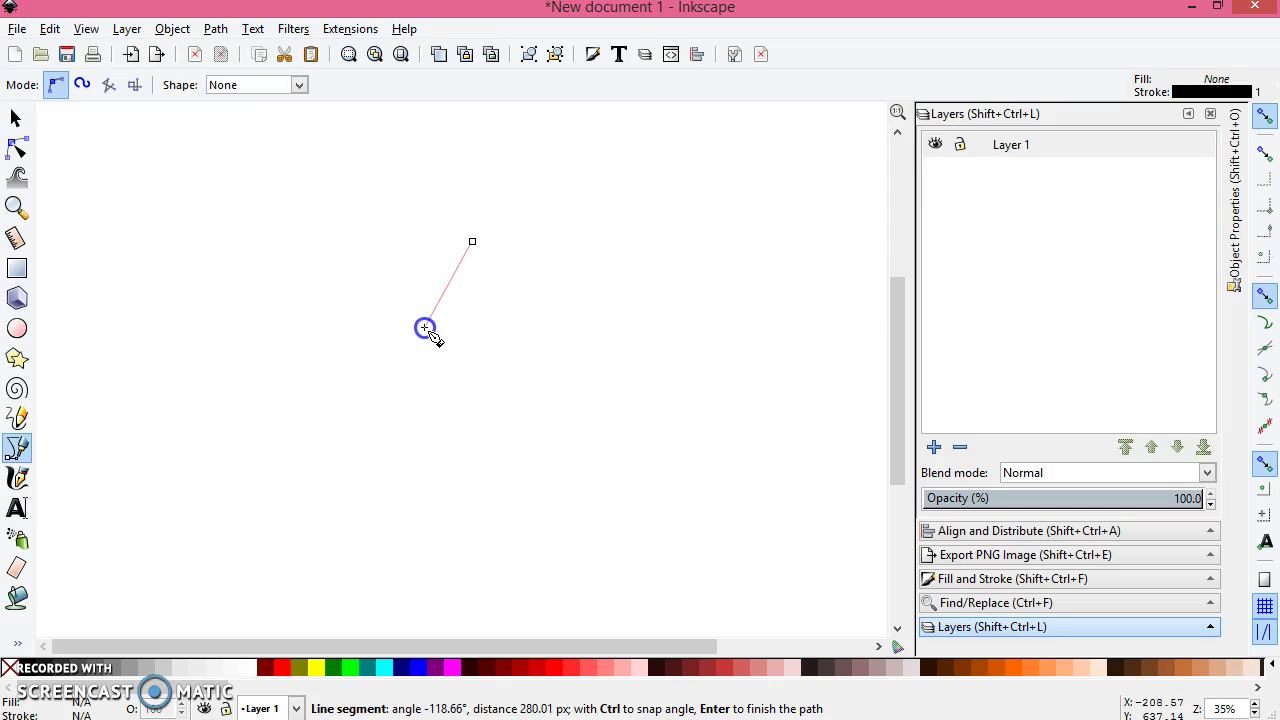
{"action": "left_click_drag", "start_coordinate": [426, 328], "coordinate": [437, 390]}
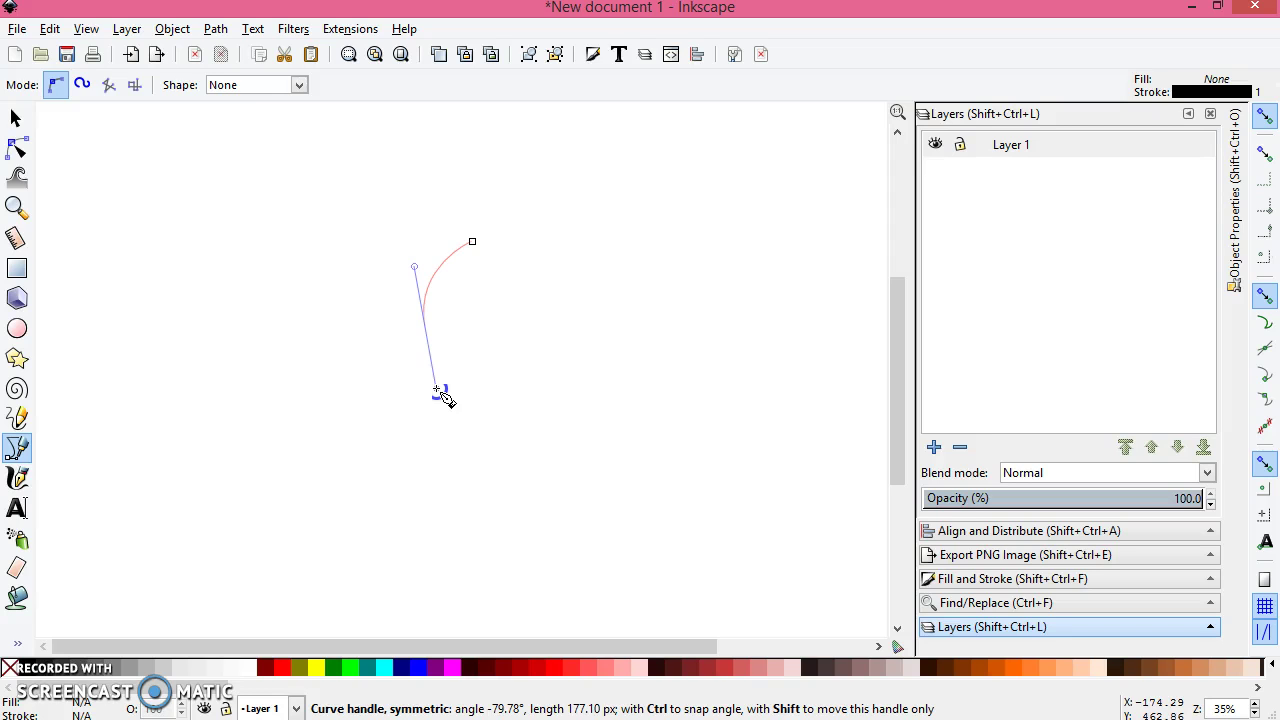
{"action": "left_click_drag", "start_coordinate": [437, 390], "coordinate": [437, 389]}
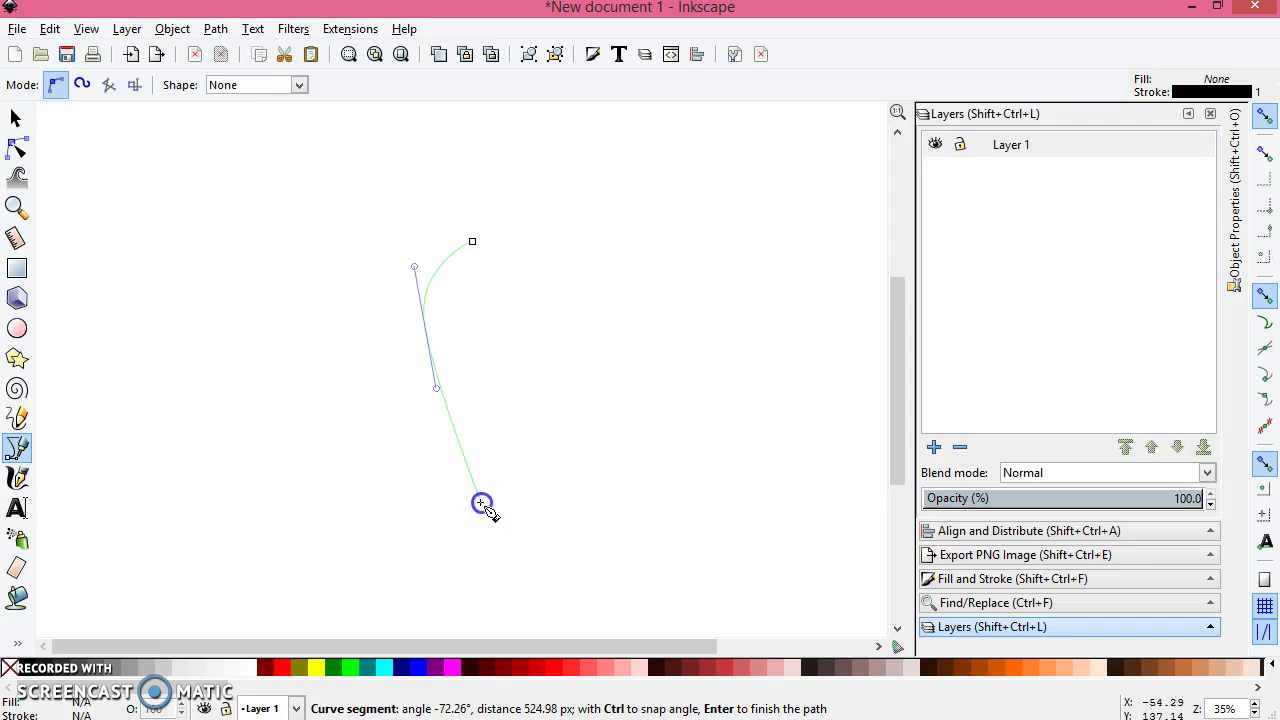
{"action": "left_click", "coordinate": [481, 503]}
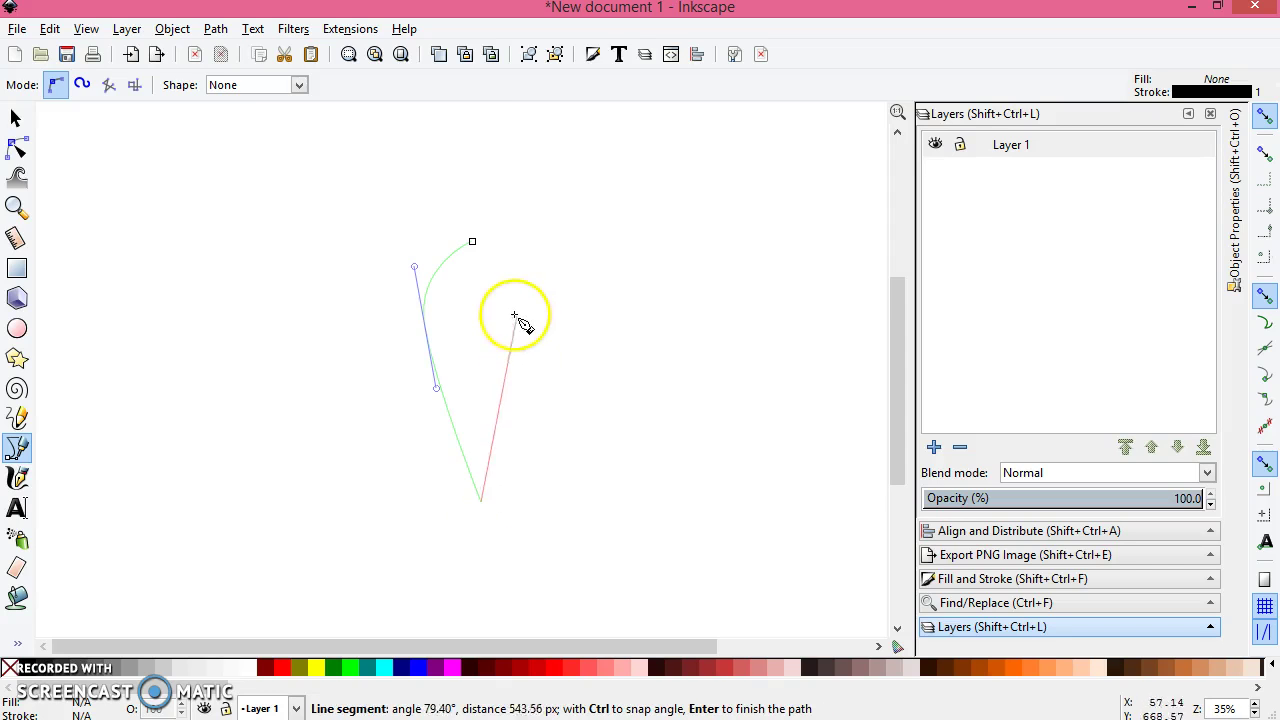
{"action": "left_click", "coordinate": [475, 245]}
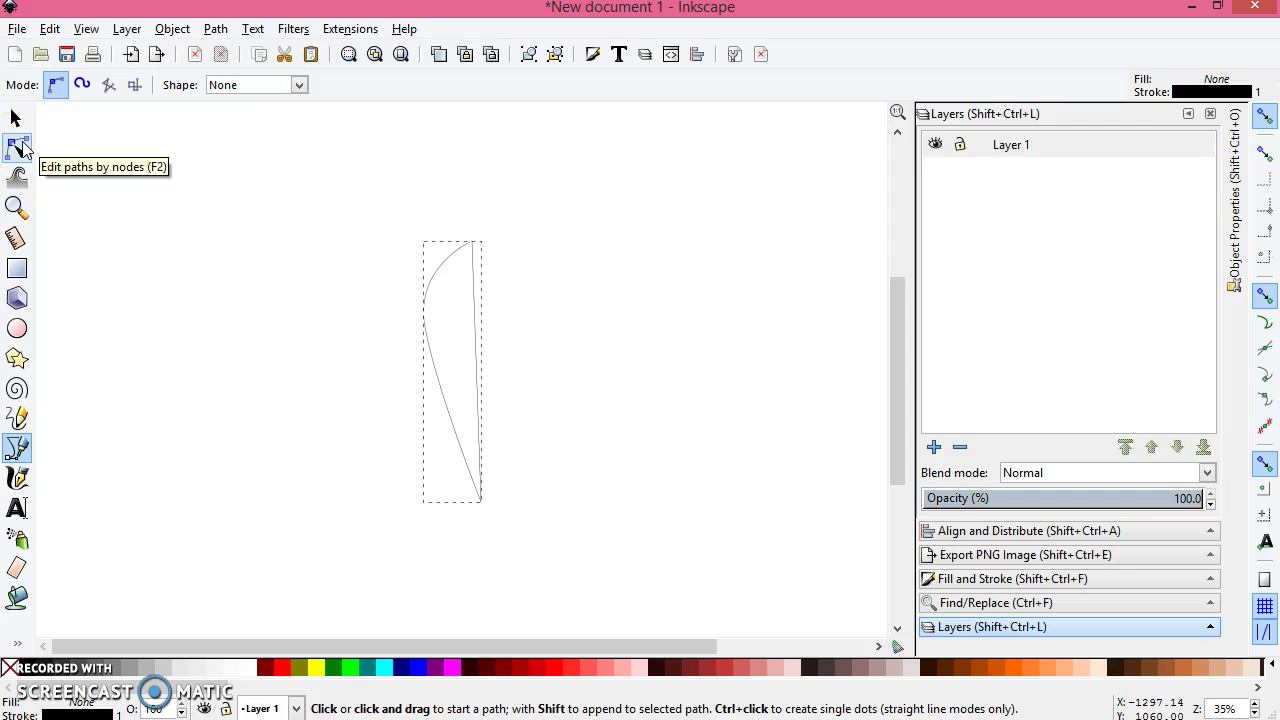
- Nudge the half-leaf's top and bottom nodes slightly right, reaching 171.464 × 746.619 px
{"action": "left_click", "coordinate": [20, 148]}
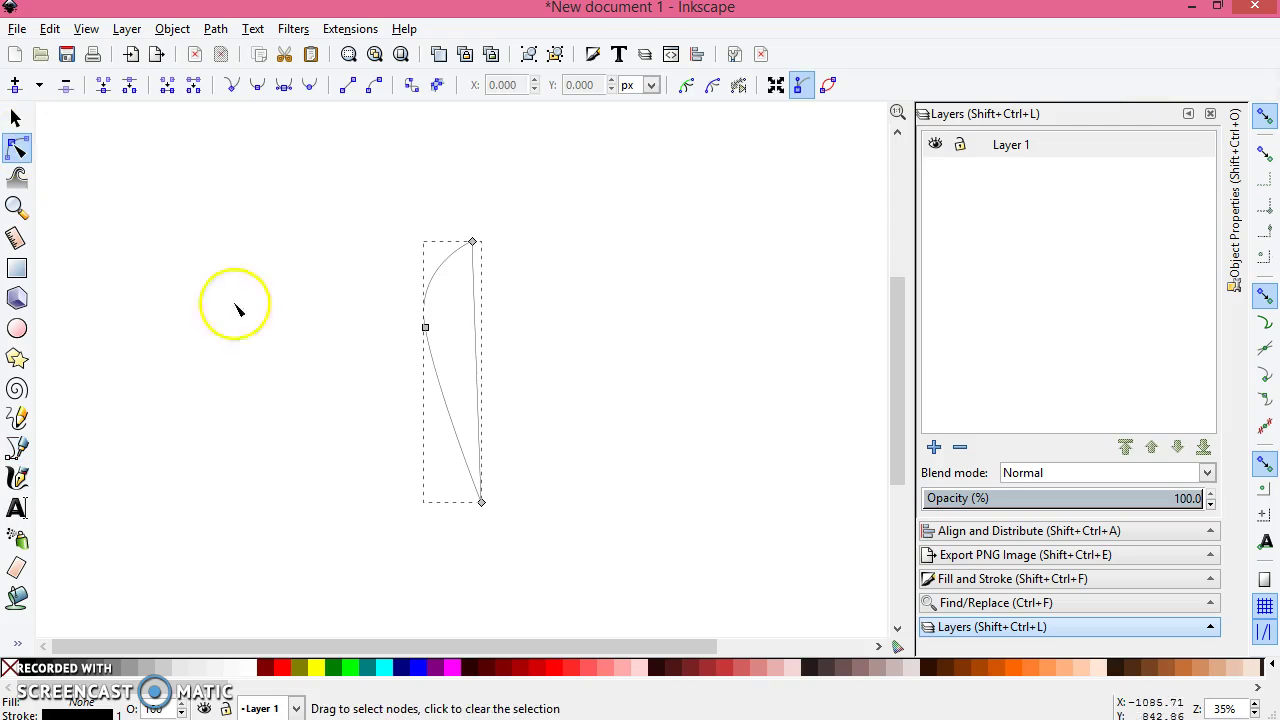
{"action": "left_click", "coordinate": [478, 244]}
{"action": "left_click_drag", "start_coordinate": [478, 246], "coordinate": [484, 246]}
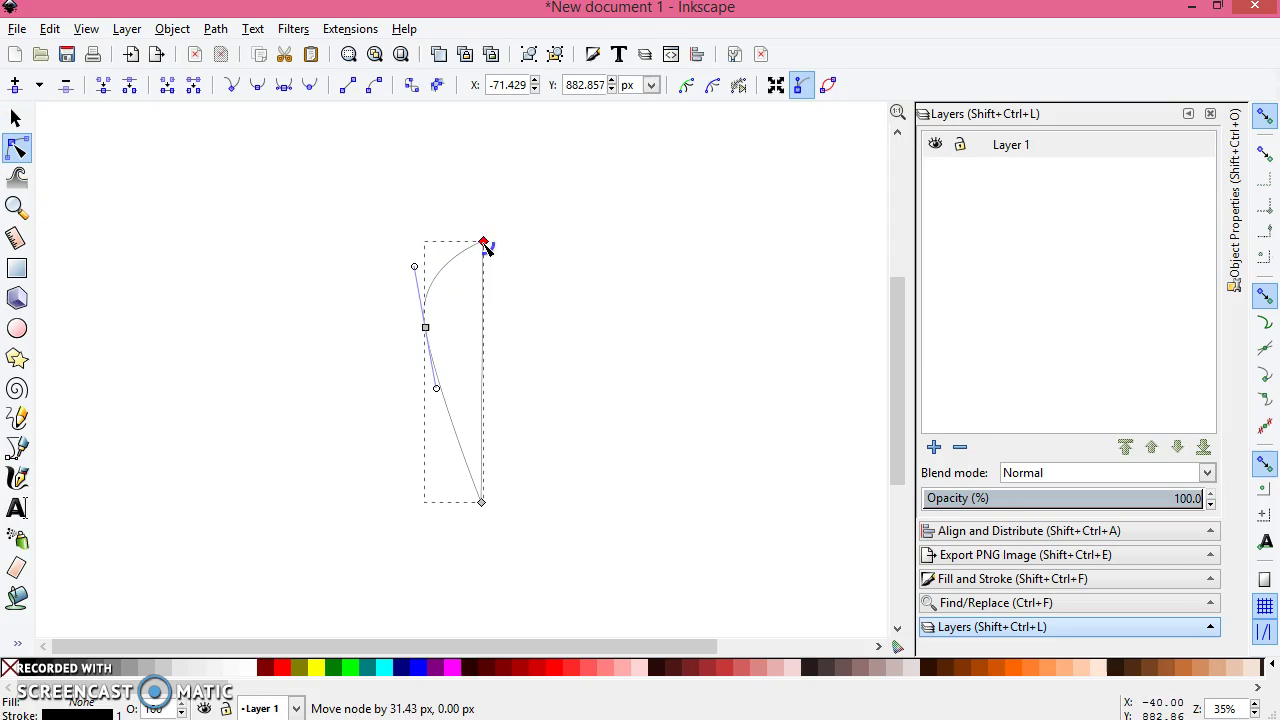
{"action": "left_click", "coordinate": [481, 502]}
{"action": "scroll", "coordinate": [514, 503], "scroll_direction": "up", "scroll_amount": 3}
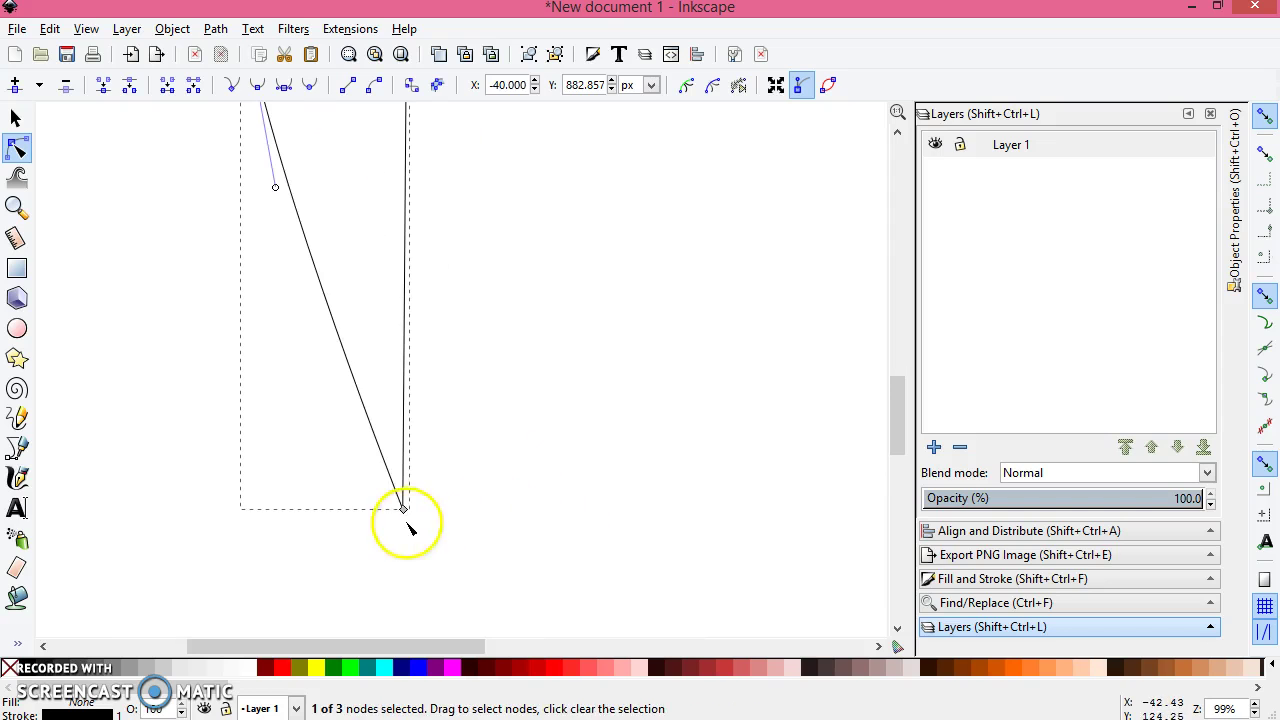
{"action": "left_click_drag", "start_coordinate": [406, 511], "coordinate": [409, 509]}
{"action": "scroll", "coordinate": [500, 409], "scroll_direction": "down", "scroll_amount": 2}
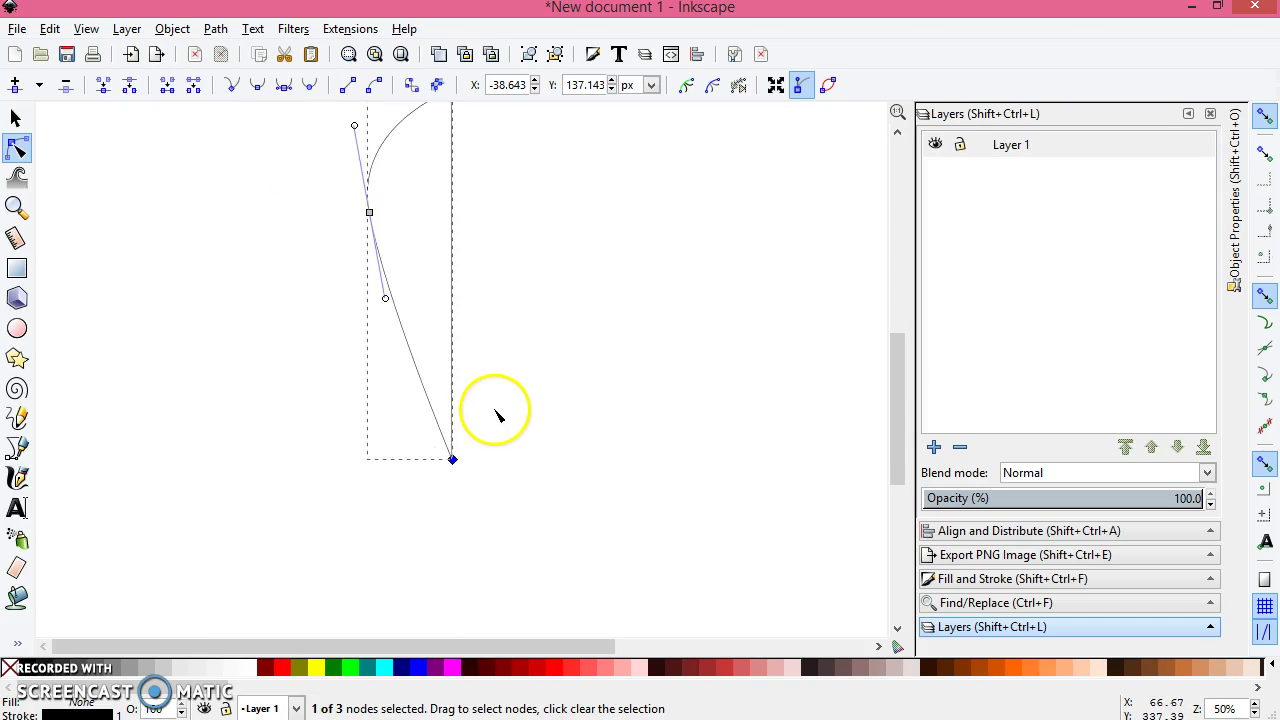
{"action": "scroll", "coordinate": [497, 414], "scroll_direction": "down", "scroll_amount": 1}
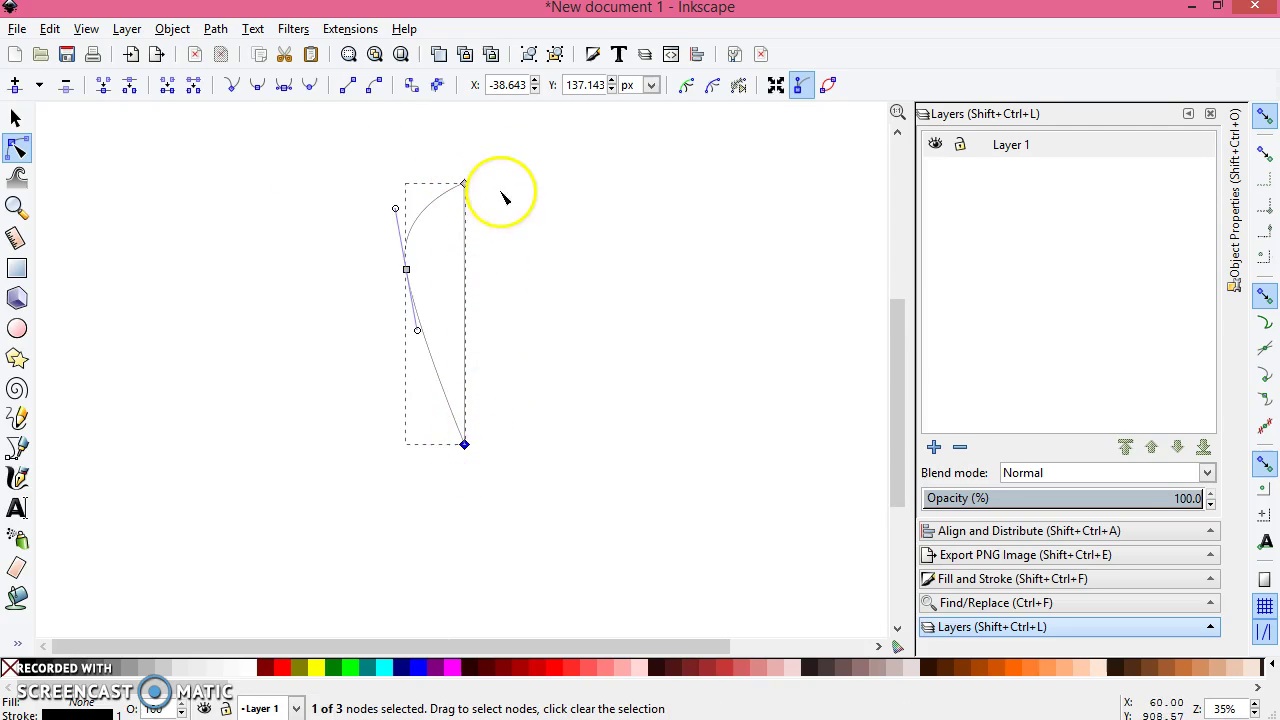
{"action": "scroll", "coordinate": [503, 197], "scroll_direction": "up", "scroll_amount": 3}
{"action": "scroll", "coordinate": [503, 213], "scroll_direction": "down", "scroll_amount": 4}
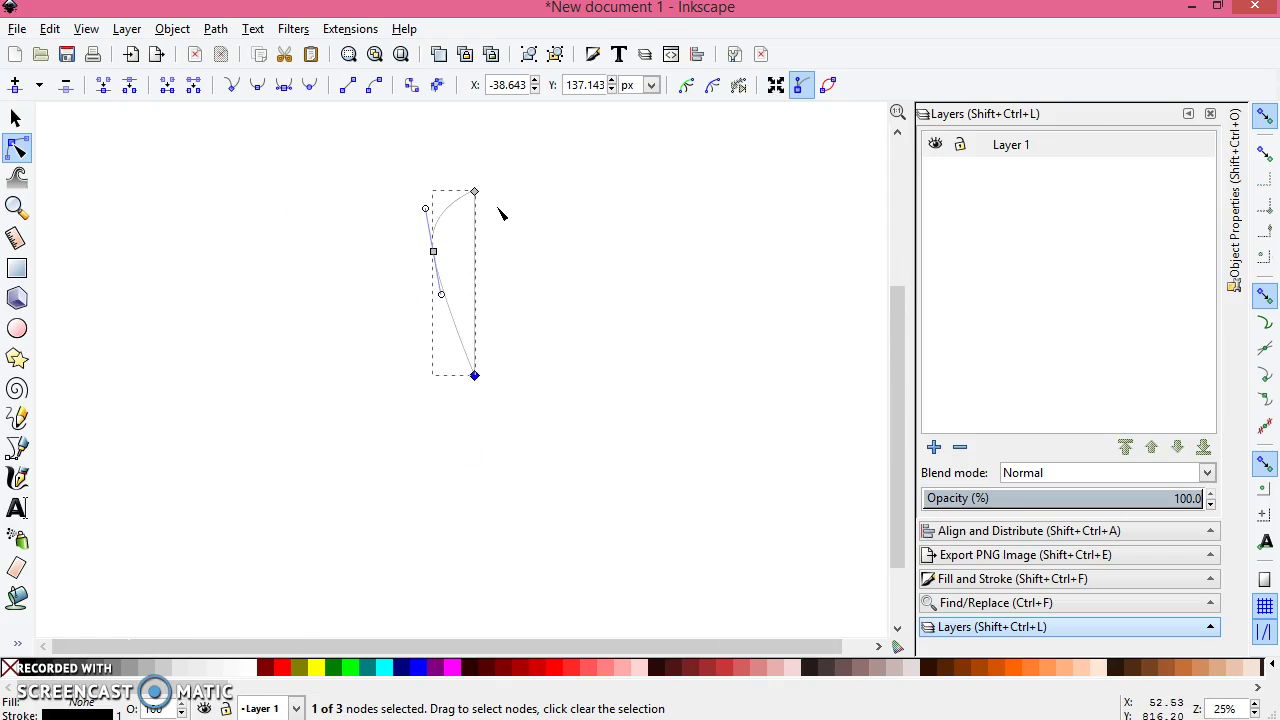
- Duplicate the half-leaf, flip the copy horizontally and place it beside the original
{"action": "left_click", "coordinate": [12, 118]}
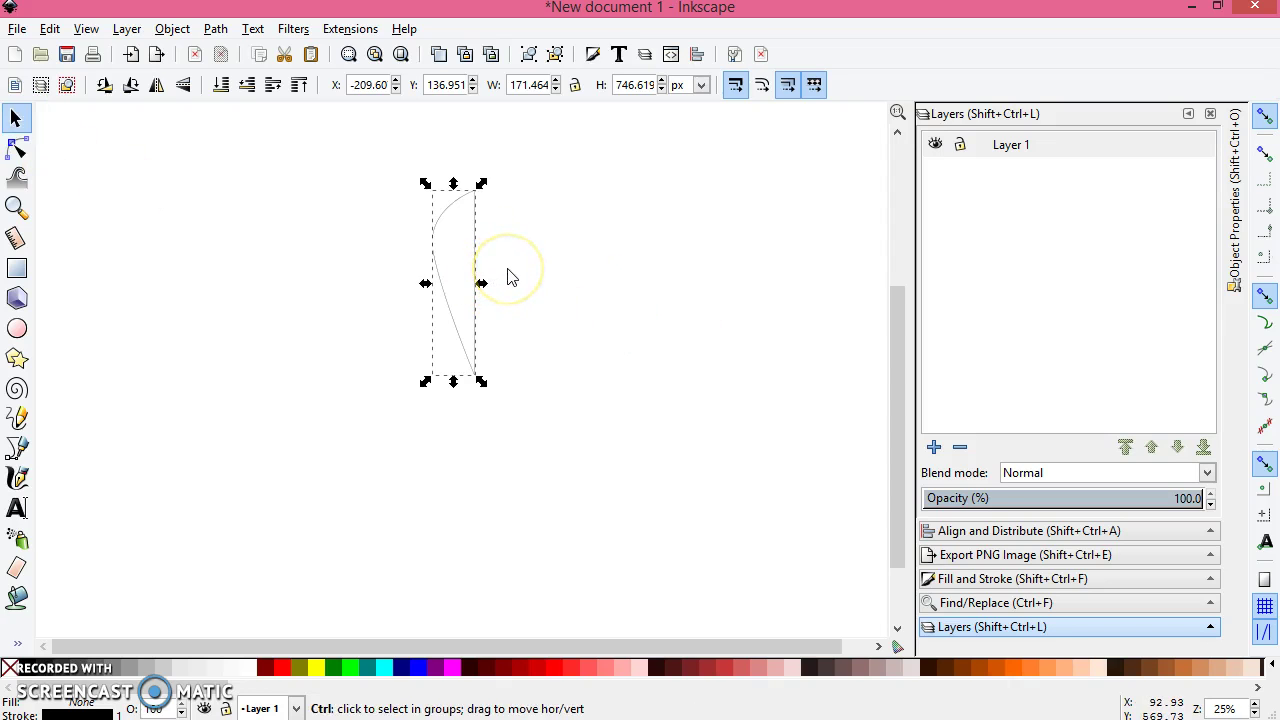
{"action": "key", "text": "ctrl+d"}
{"action": "left_click", "coordinate": [156, 84]}
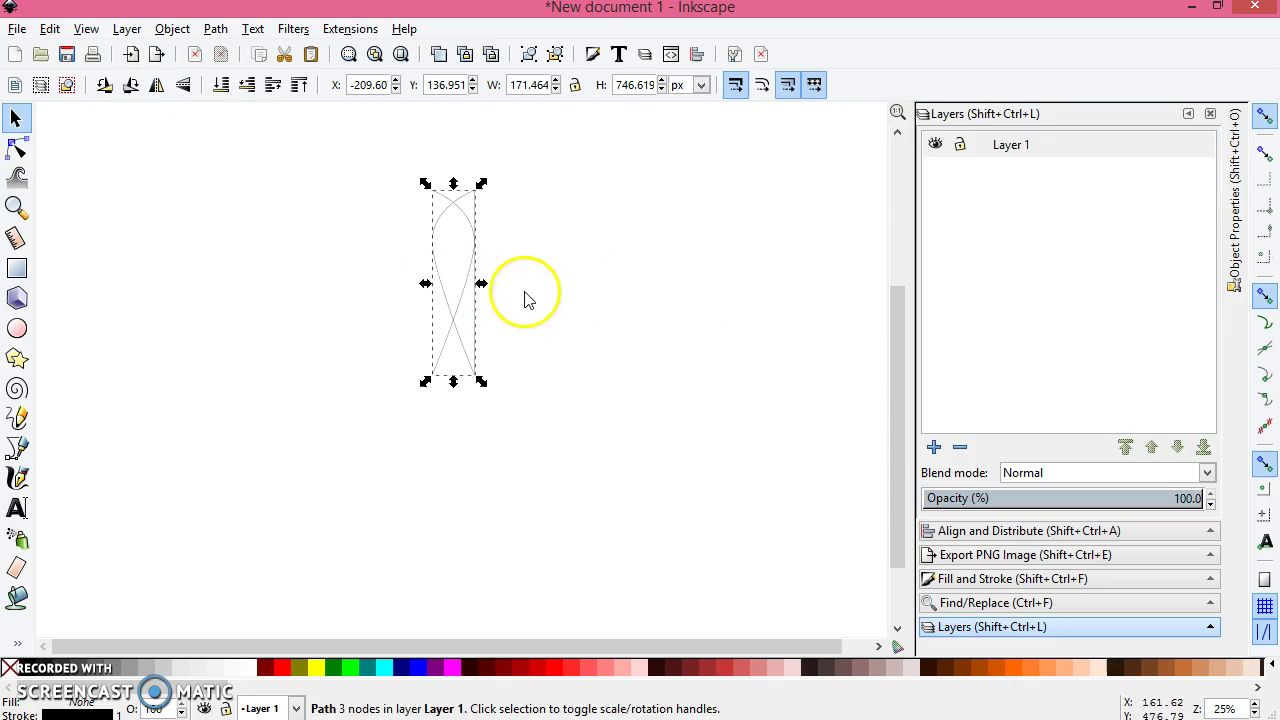
{"action": "left_click_drag", "start_coordinate": [466, 294], "coordinate": [509, 290]}
{"action": "left_click", "coordinate": [720, 354]}
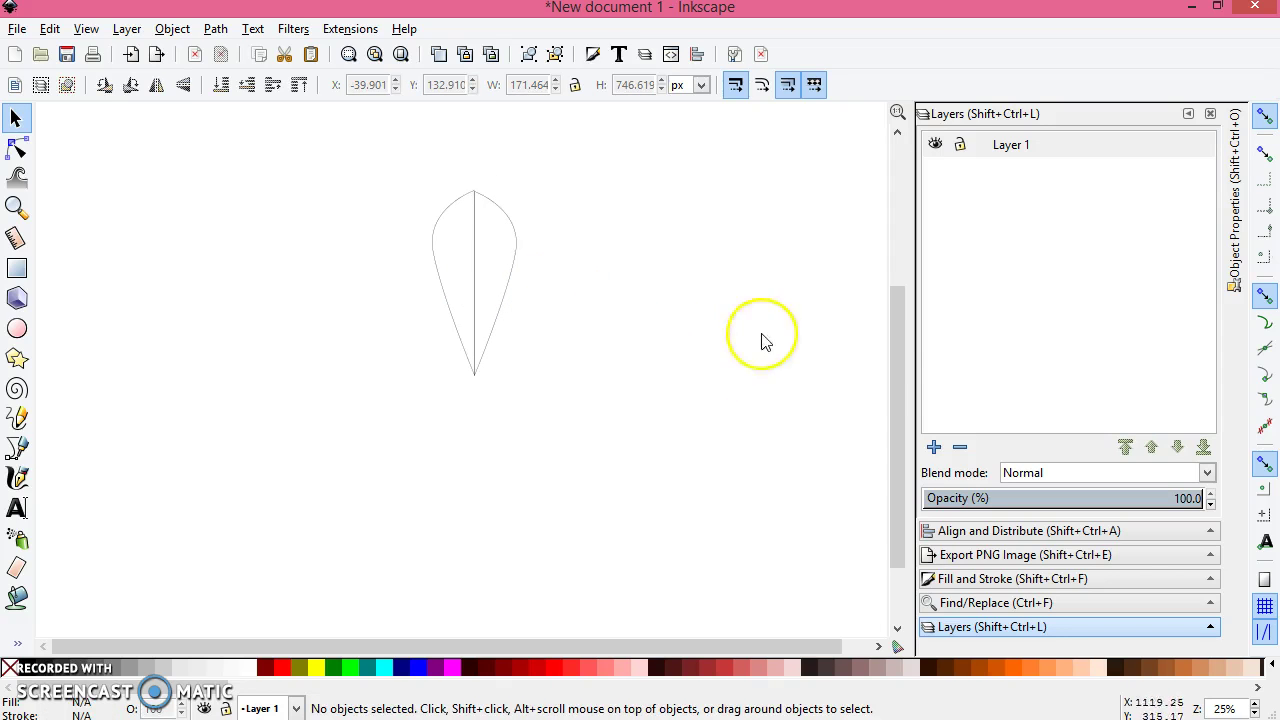
- Align both leaf halves on a common horizontal centre axis
{"action": "left_click", "coordinate": [989, 534]}
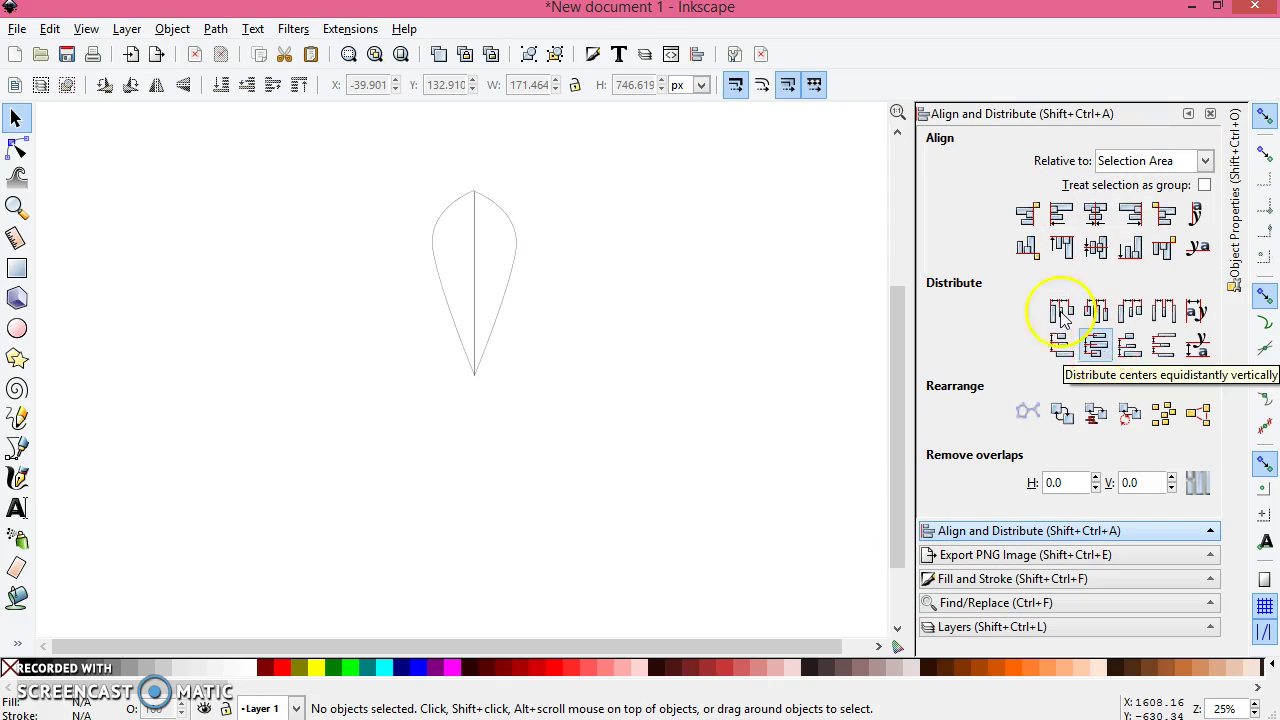
{"action": "left_click", "coordinate": [172, 29]}
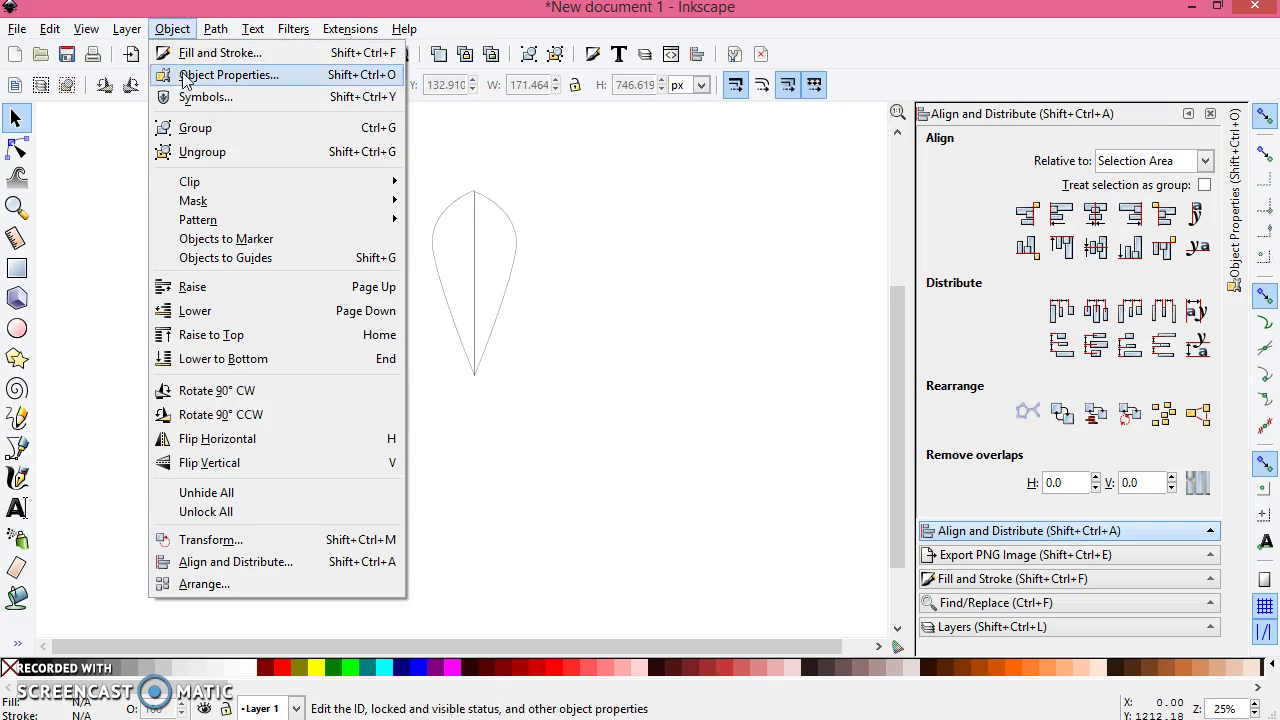
{"action": "left_click", "coordinate": [483, 286]}
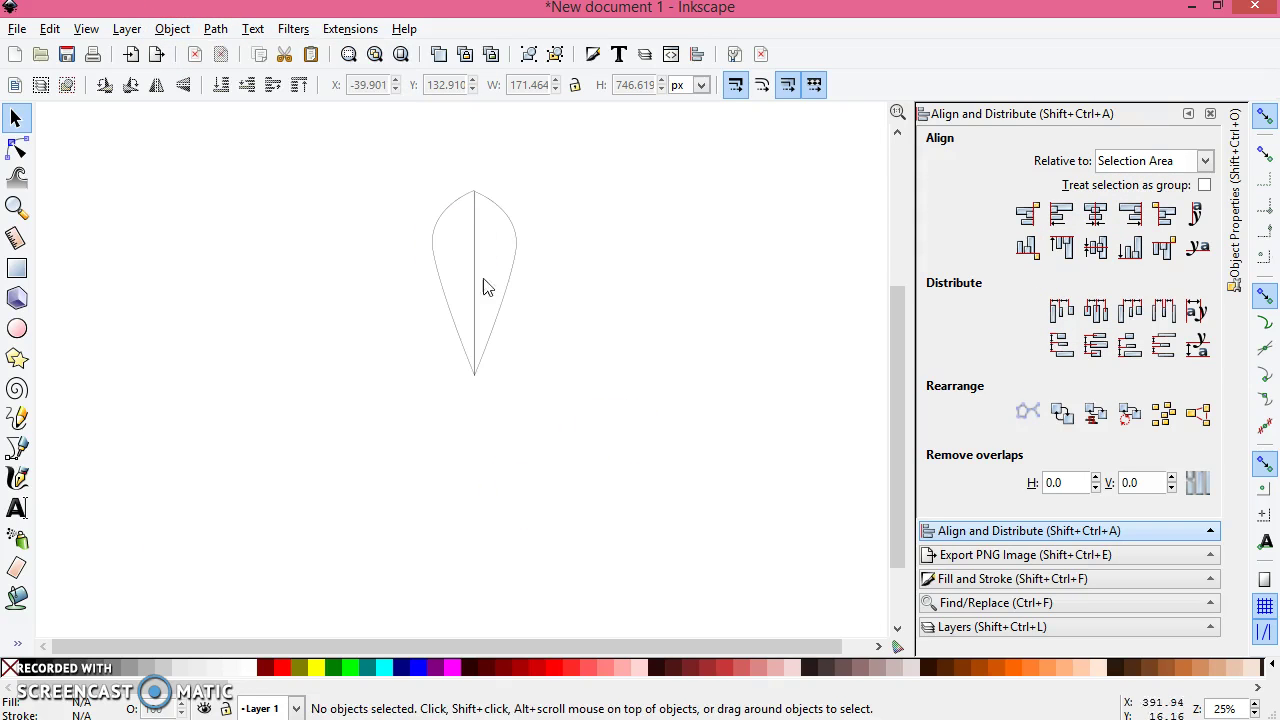
{"action": "left_click_drag", "start_coordinate": [400, 163], "coordinate": [560, 428]}
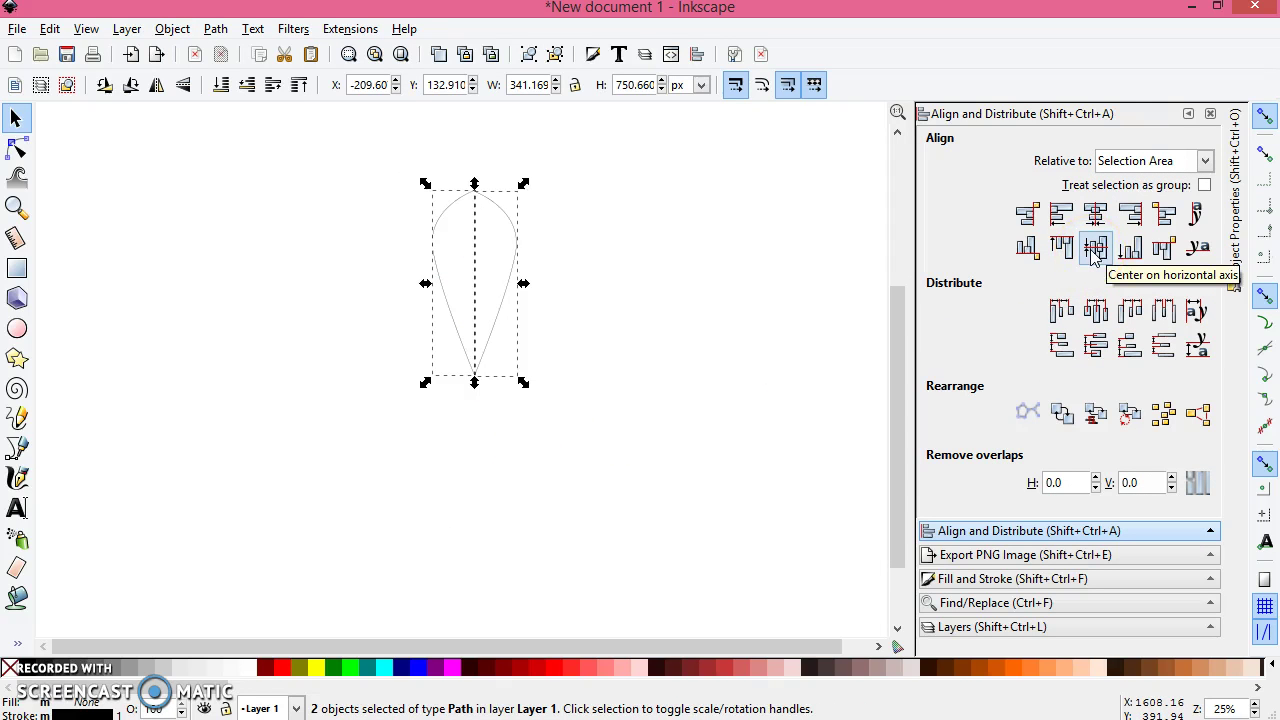
{"action": "left_click", "coordinate": [1095, 250]}
{"action": "left_click", "coordinate": [706, 306]}
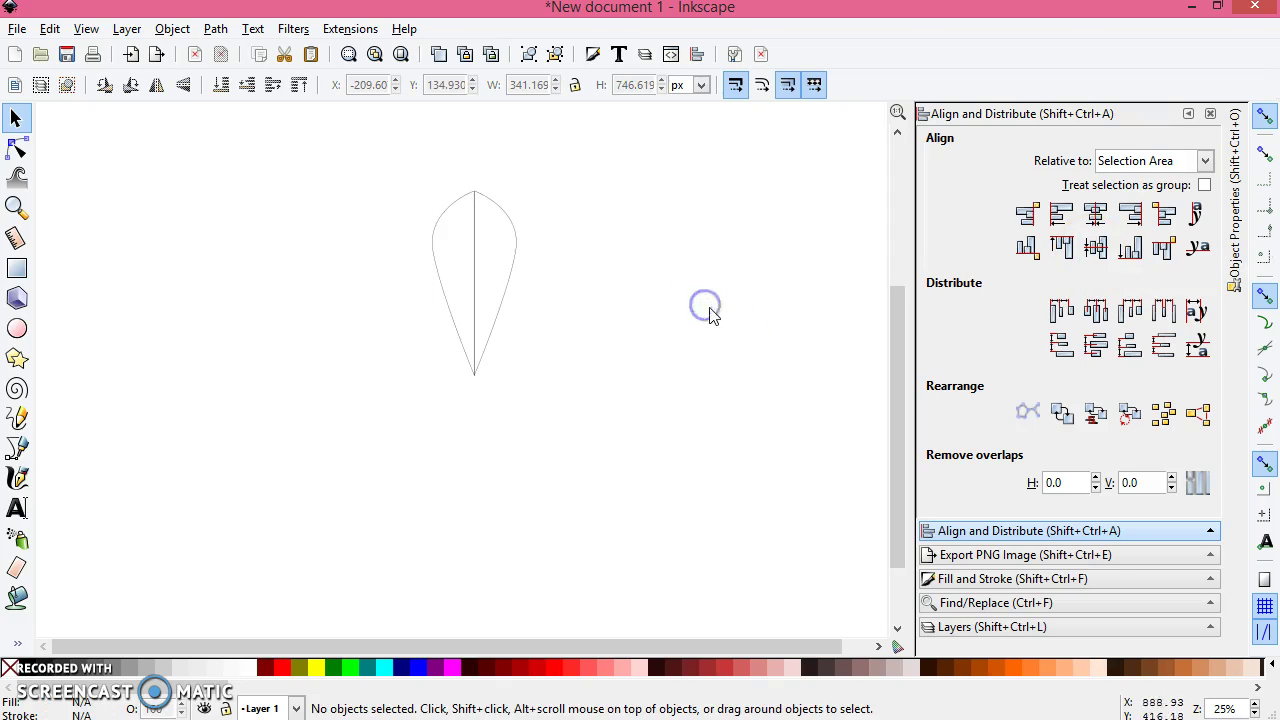
- Combine the two leaf halves into a single path with Ctrl+K
{"action": "scroll", "coordinate": [557, 286], "scroll_direction": "up", "scroll_amount": 2}
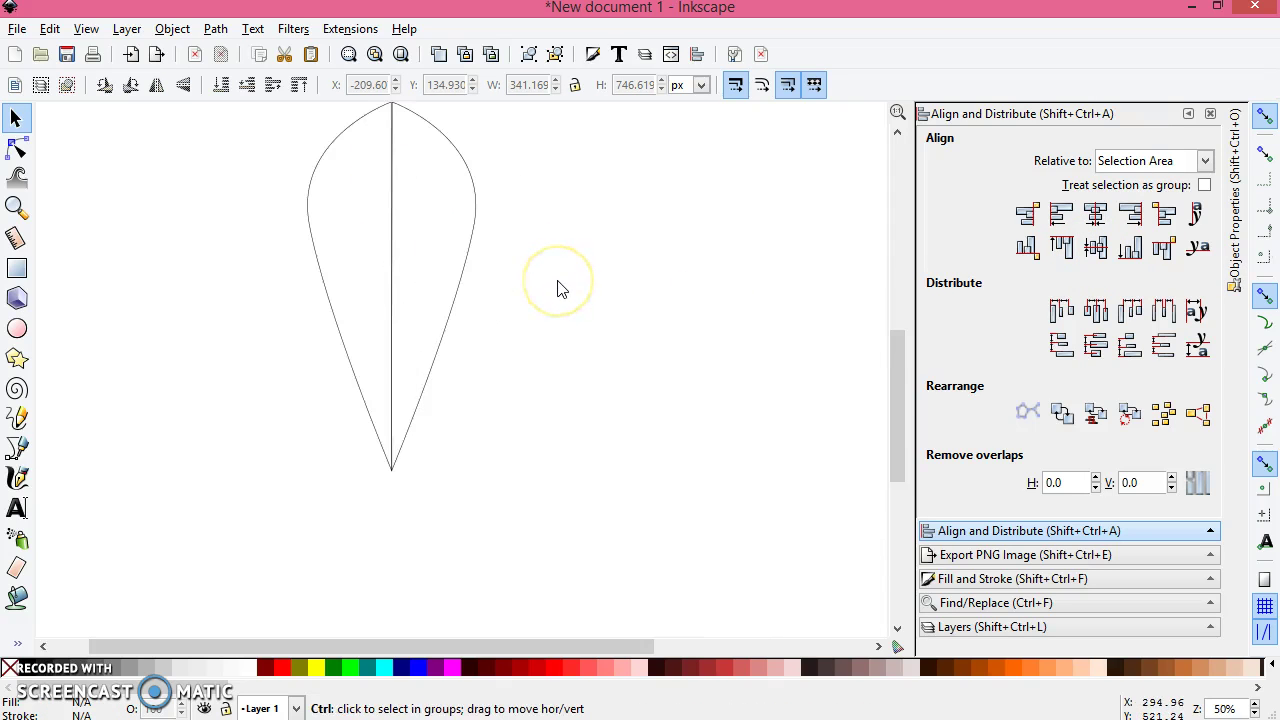
{"action": "scroll", "coordinate": [558, 287], "scroll_direction": "down", "scroll_amount": 1}
{"action": "left_click_drag", "start_coordinate": [349, 126], "coordinate": [612, 503]}
{"action": "key", "text": "ctrl"}
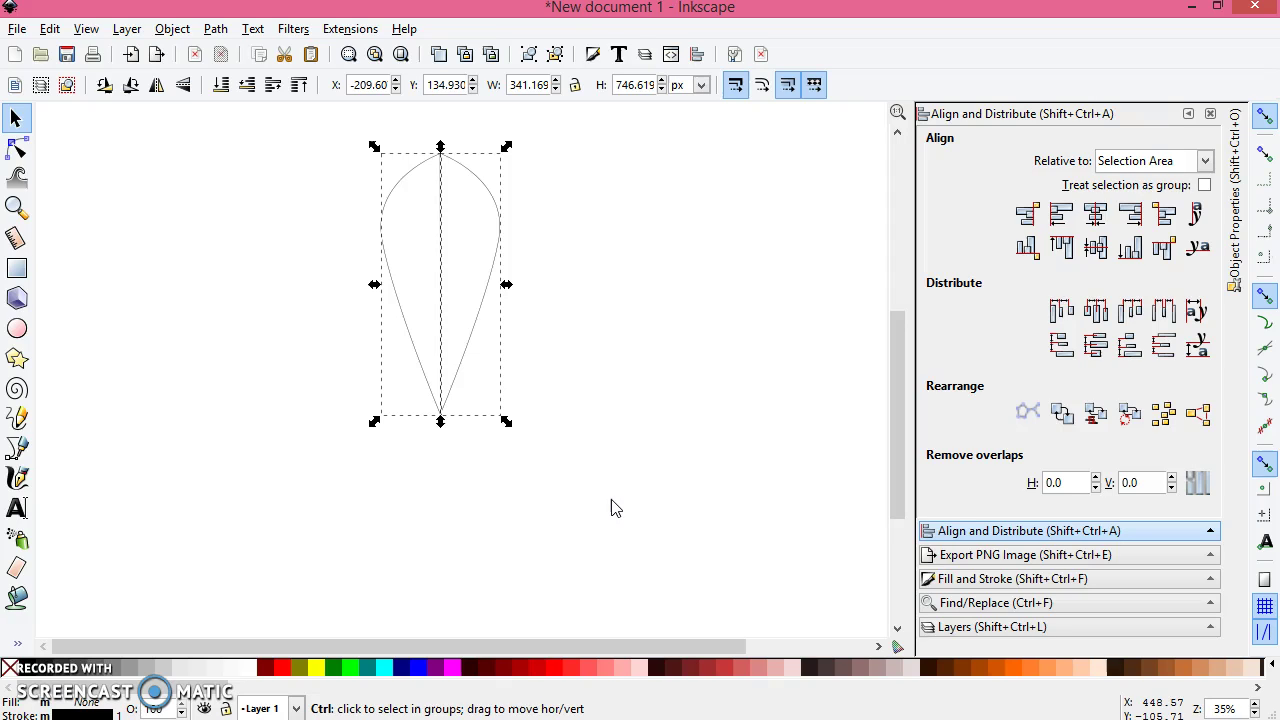
{"action": "key", "text": "ctrl+k"}
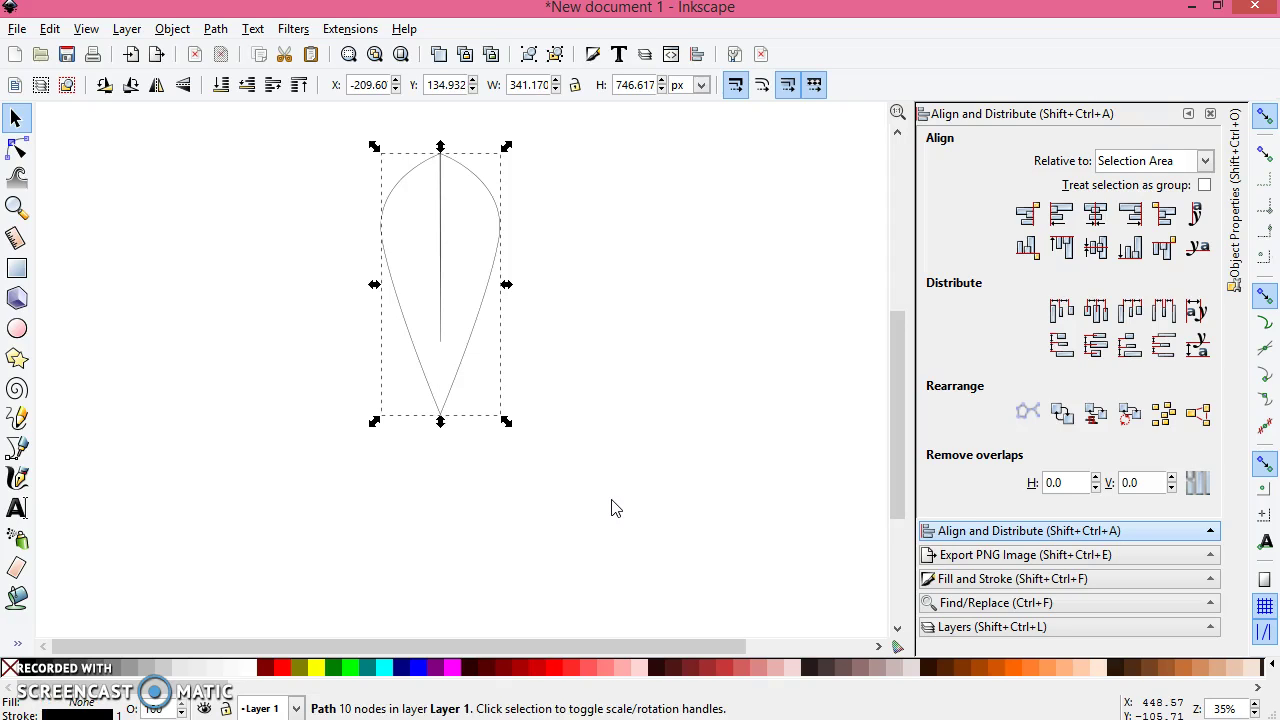
{"action": "left_click", "coordinate": [594, 320]}
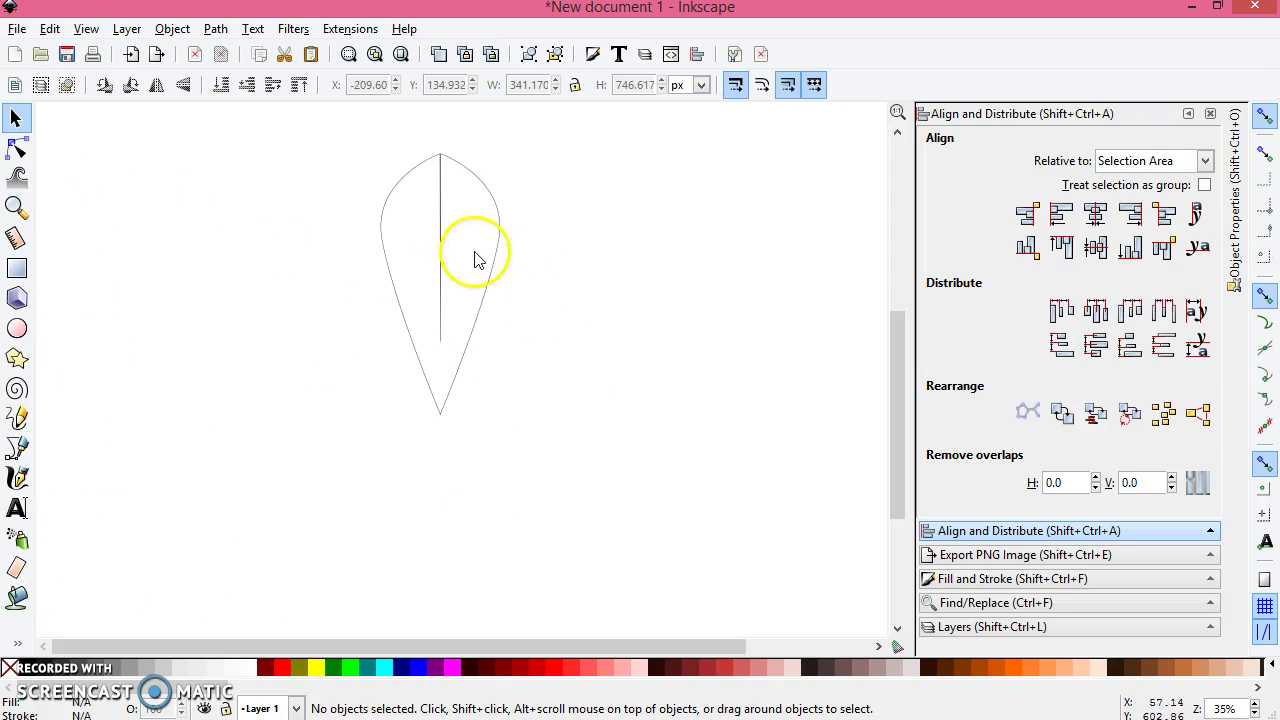
- Stretch the leaf downward to 341.176 × 912.364 px
{"action": "left_click", "coordinate": [491, 278]}
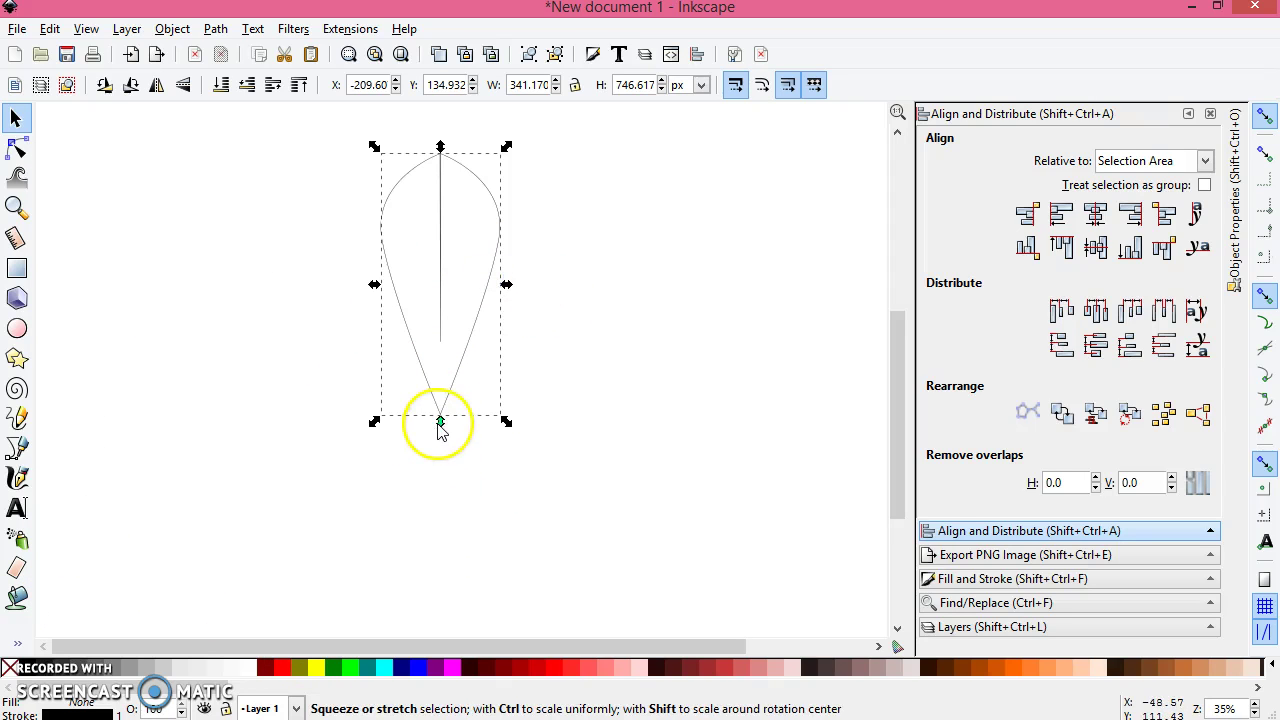
{"action": "left_click_drag", "start_coordinate": [440, 422], "coordinate": [443, 481]}
{"action": "left_click", "coordinate": [240, 372]}
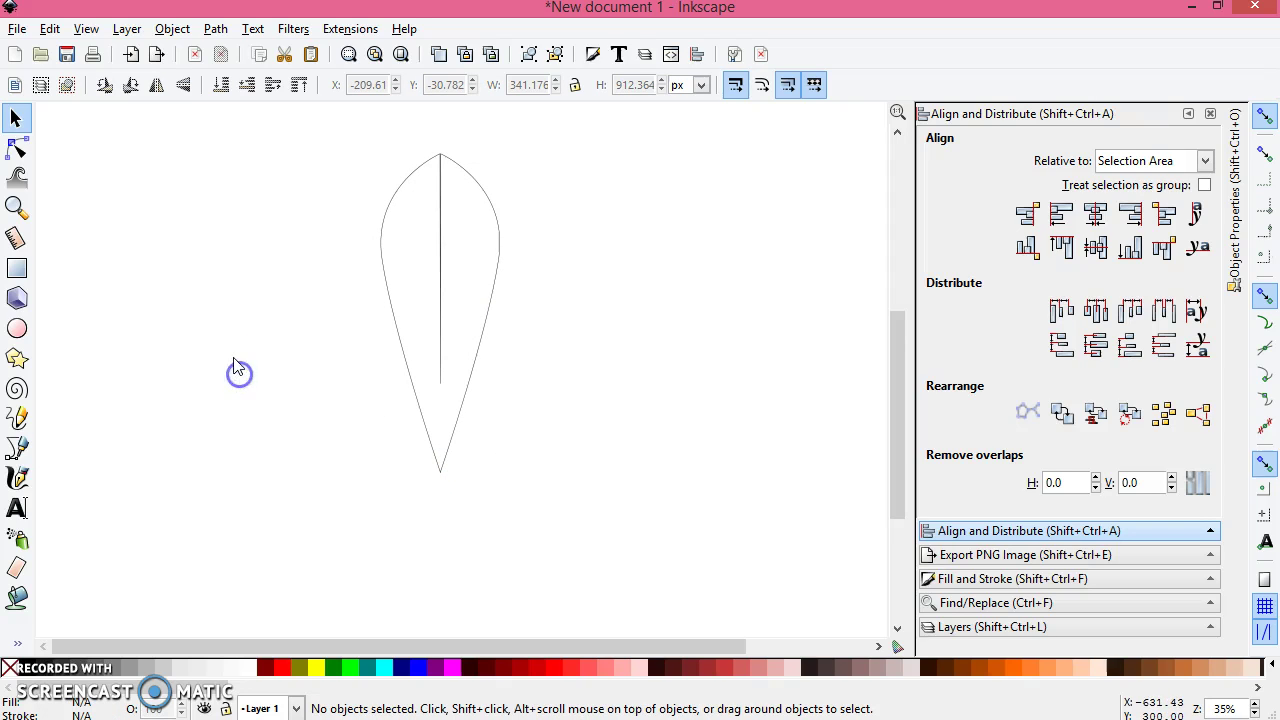
- Set the Pen tool to straight-line mode and discard a trial line on the leaf's edge
{"action": "left_click", "coordinate": [17, 447]}
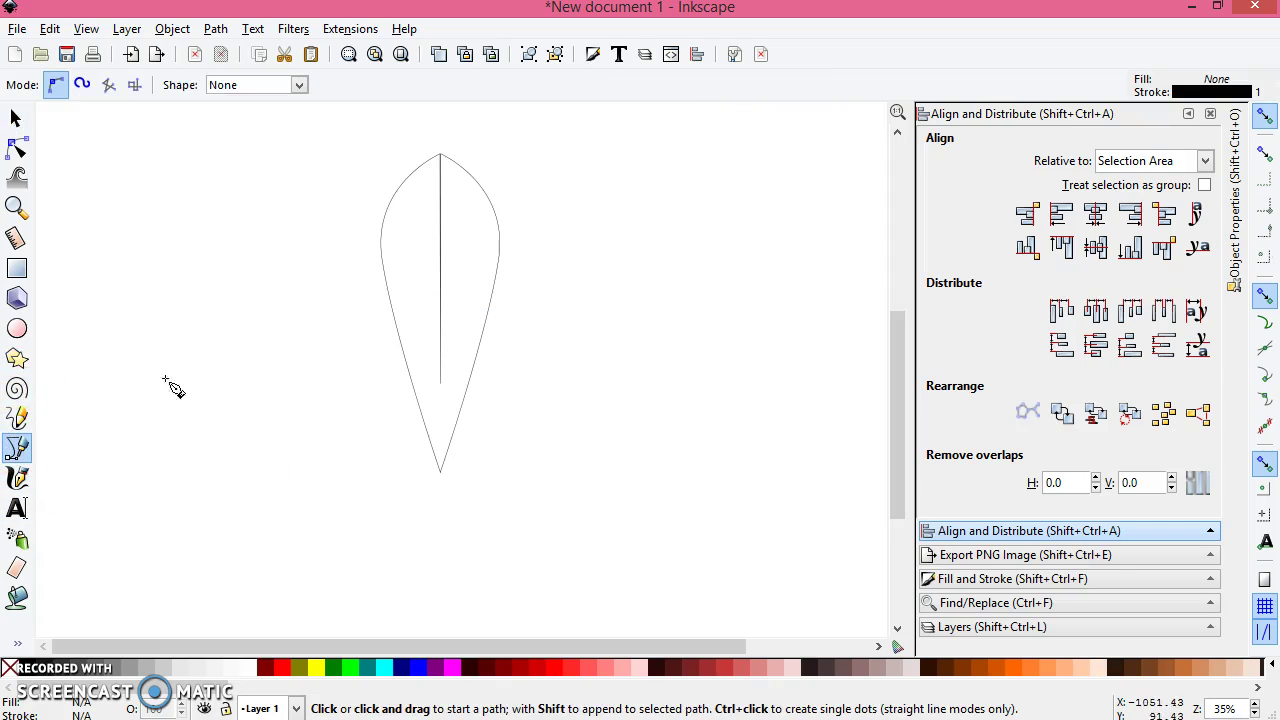
{"action": "left_click", "coordinate": [108, 86]}
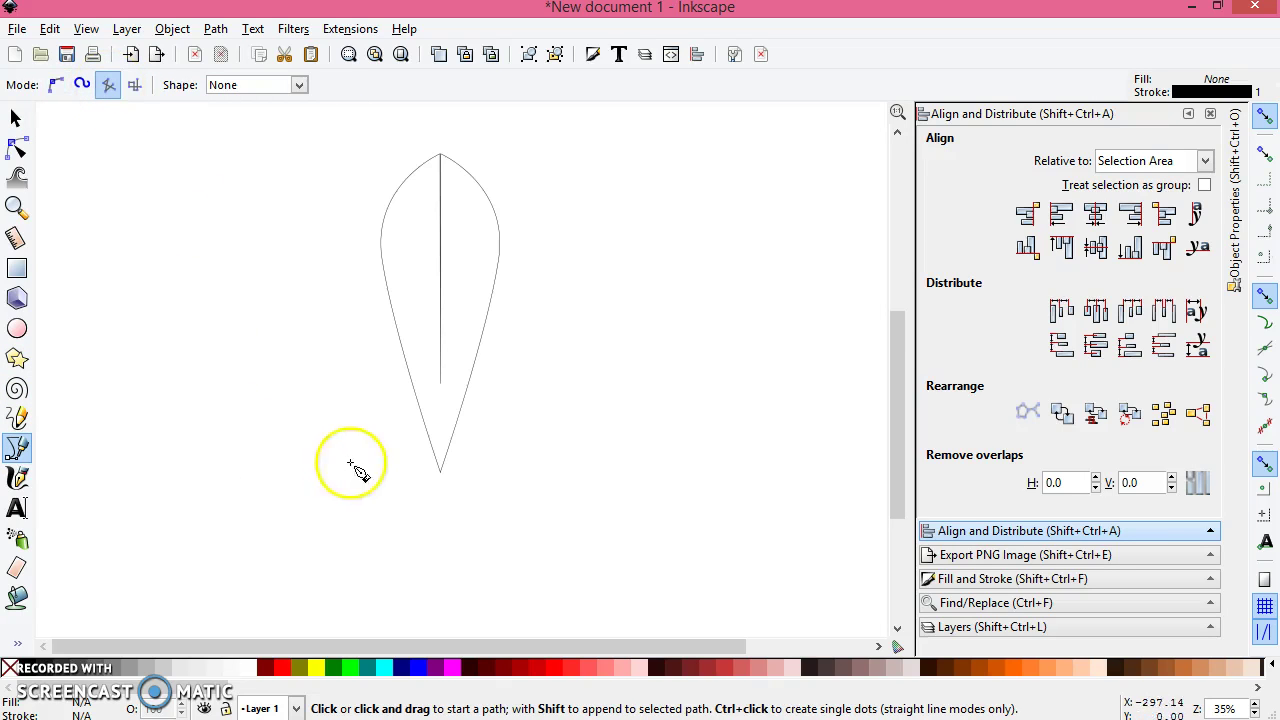
{"action": "left_click", "coordinate": [421, 420]}
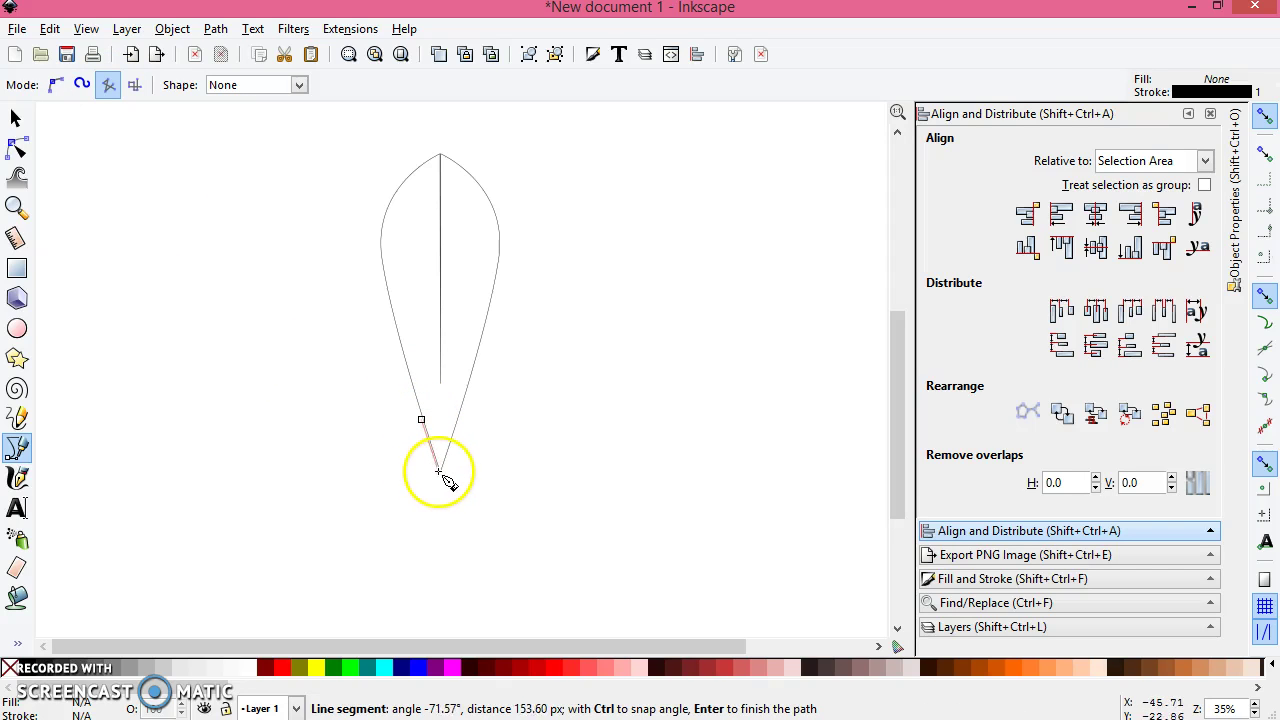
{"action": "scroll", "coordinate": [442, 465], "scroll_direction": "up", "scroll_amount": 3}
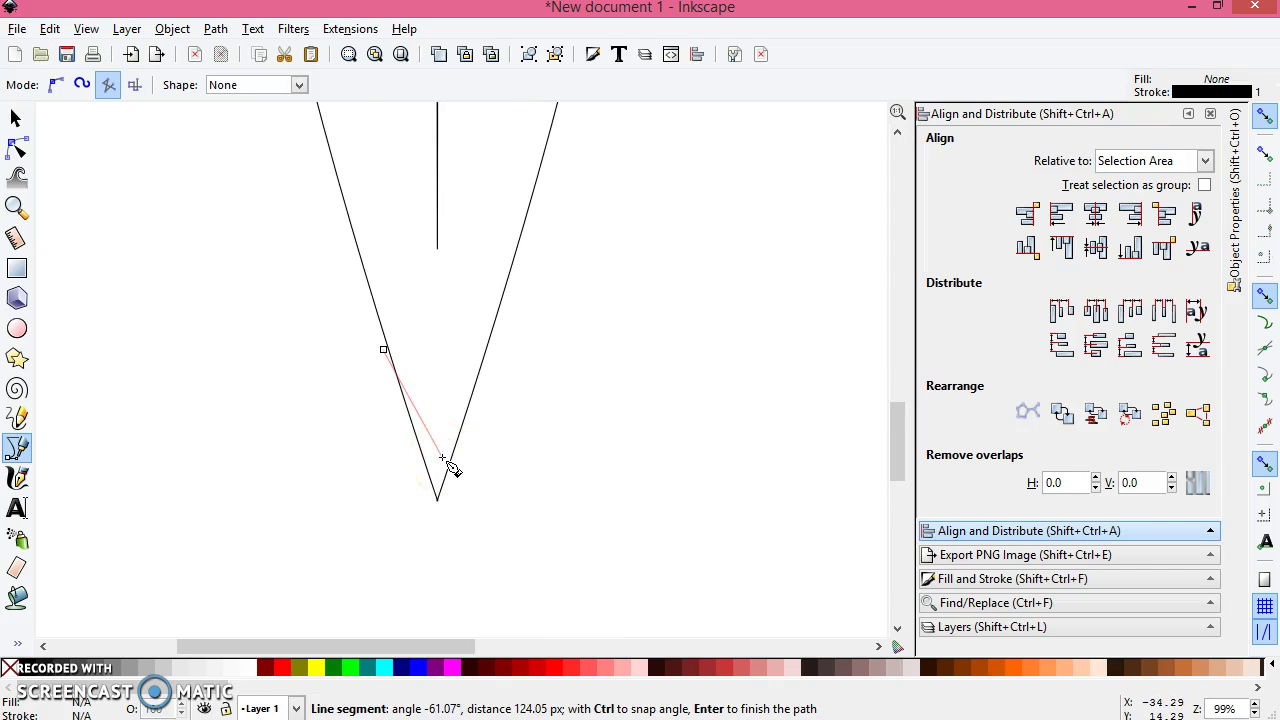
{"action": "scroll", "coordinate": [443, 457], "scroll_direction": "up", "scroll_amount": 1}
{"action": "right_click", "coordinate": [397, 434]}
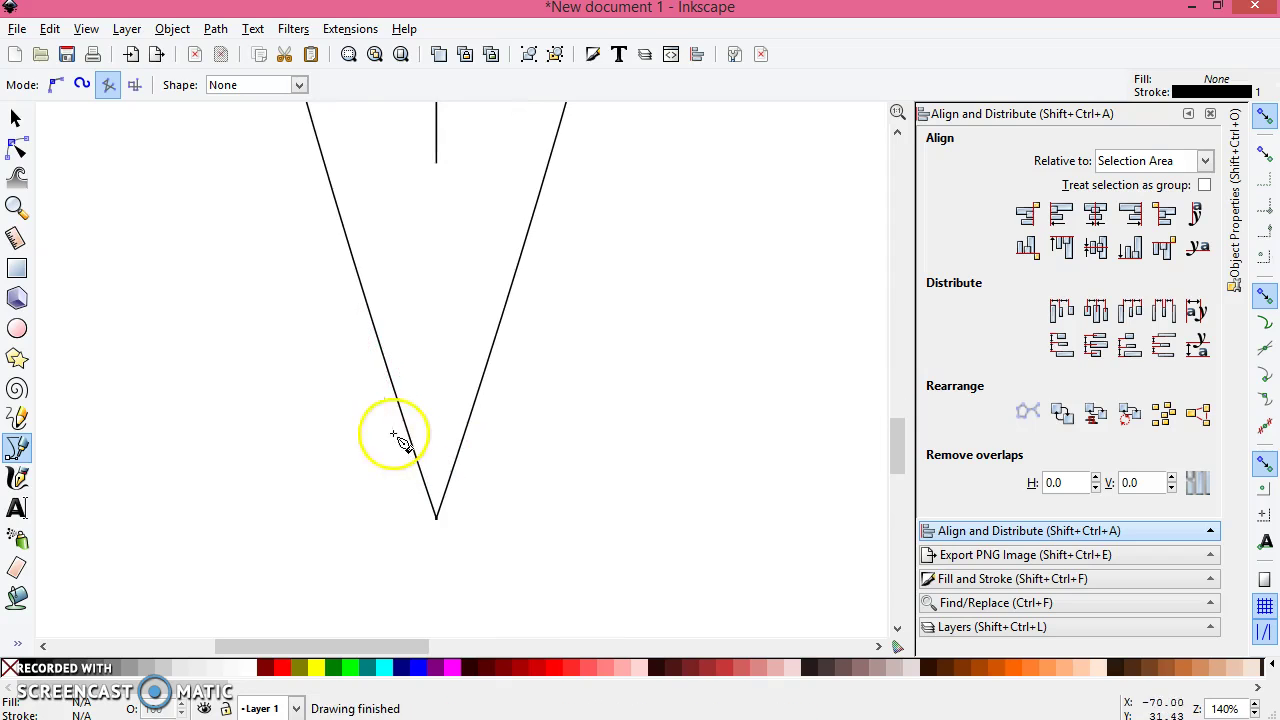
- Draw a triangle from the fuselage's left edge, bottom point and lower-left tip, then widen it
{"action": "left_click", "coordinate": [375, 336]}
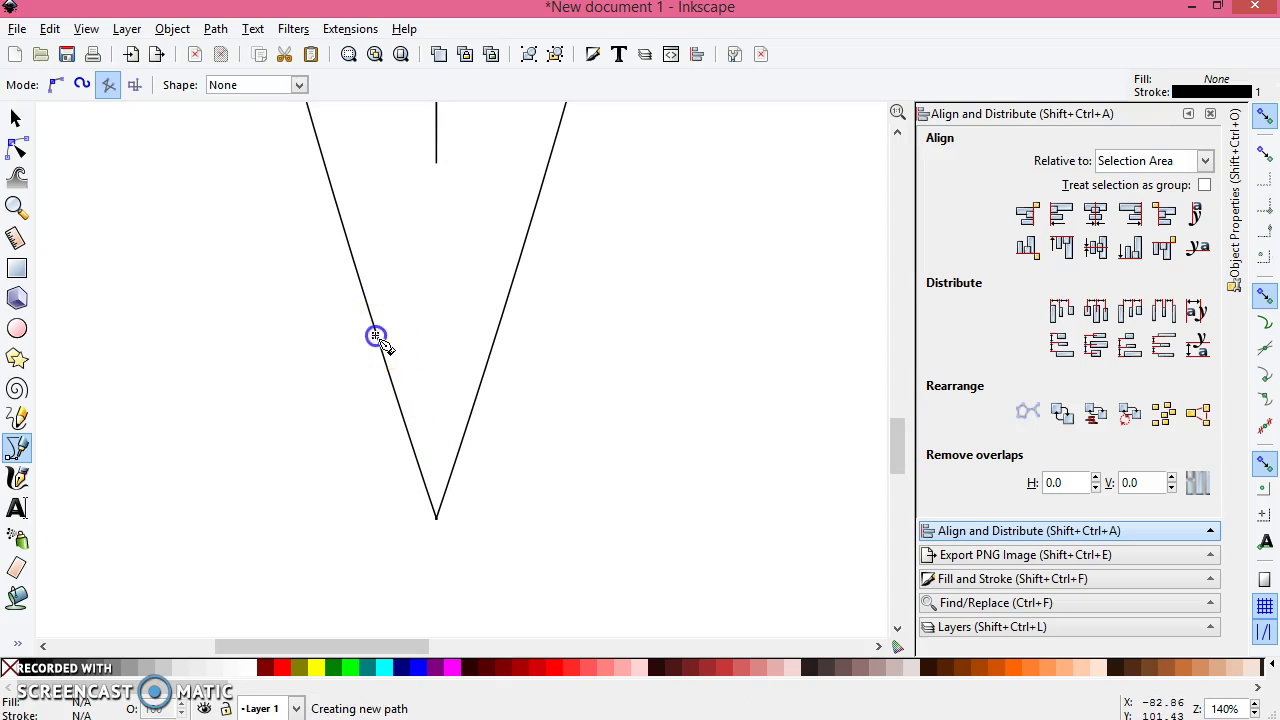
{"action": "left_click", "coordinate": [437, 517]}
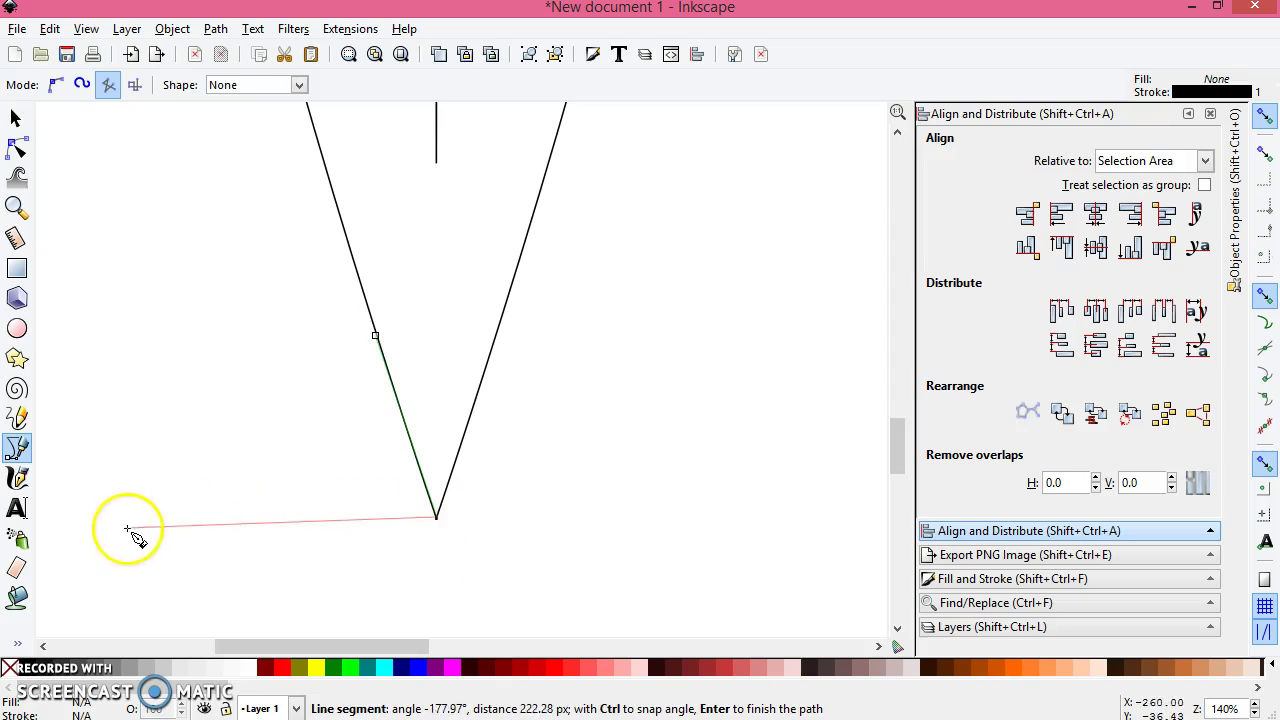
{"action": "left_click", "coordinate": [104, 611]}
{"action": "left_click", "coordinate": [374, 336]}
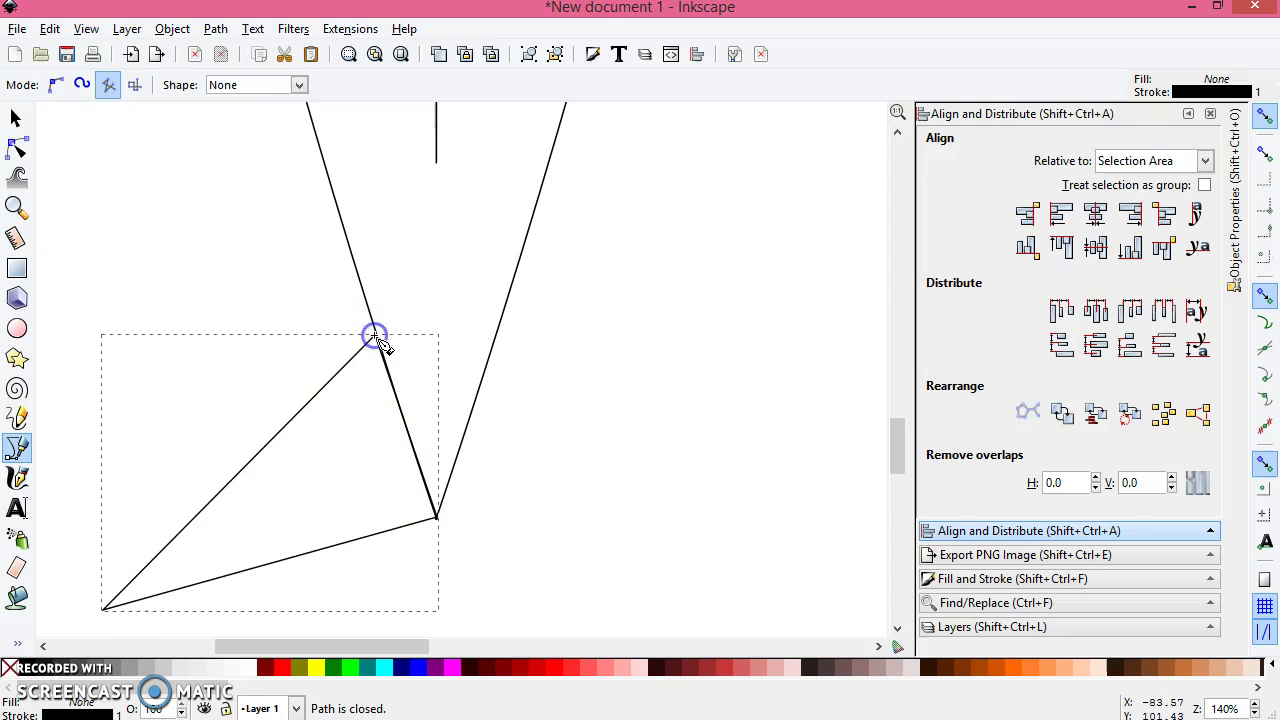
{"action": "scroll", "coordinate": [380, 342], "scroll_direction": "down", "scroll_amount": 4}
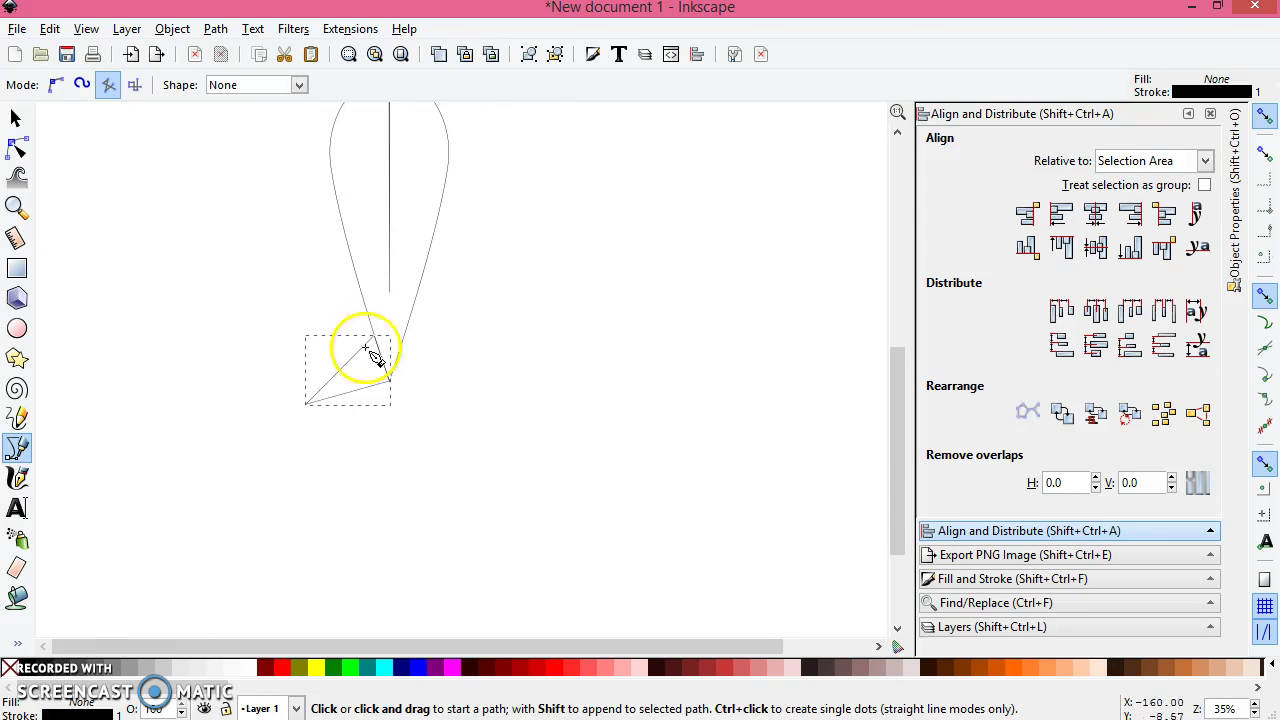
{"action": "left_click", "coordinate": [16, 118]}
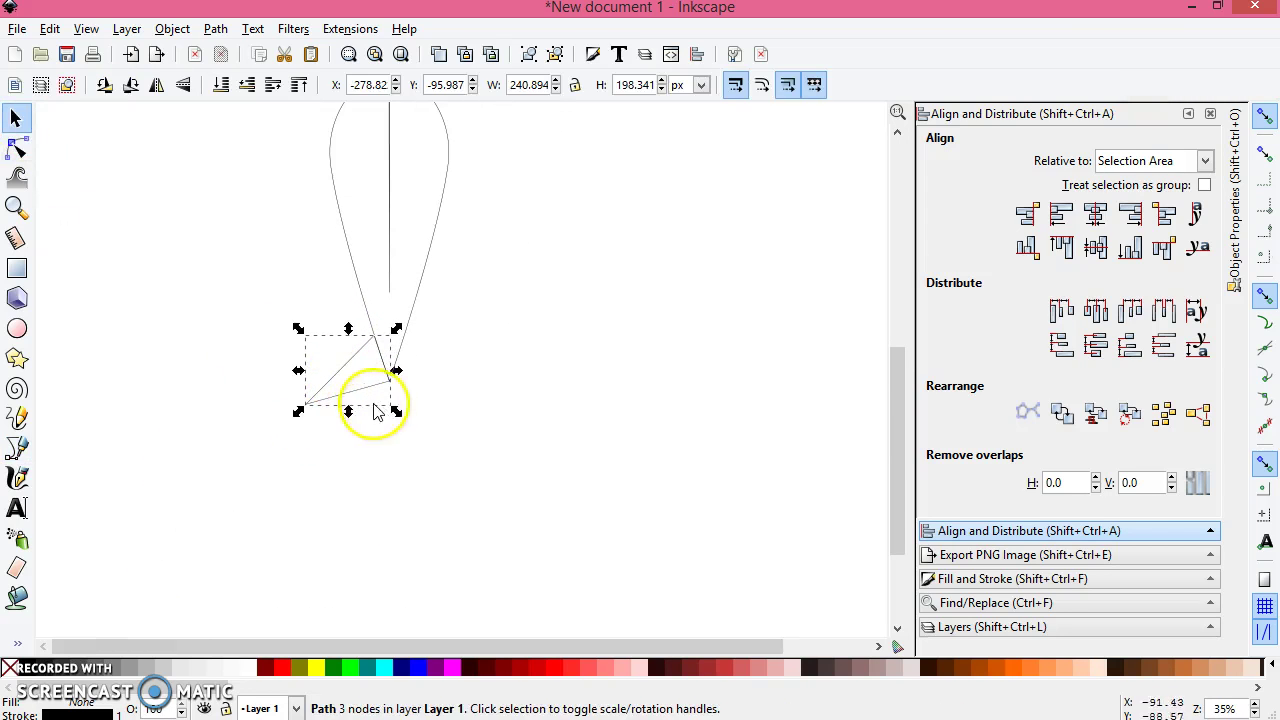
{"action": "scroll", "coordinate": [472, 373], "scroll_direction": "down", "scroll_amount": 3}
{"action": "scroll", "coordinate": [469, 371], "scroll_direction": "up", "scroll_amount": 2}
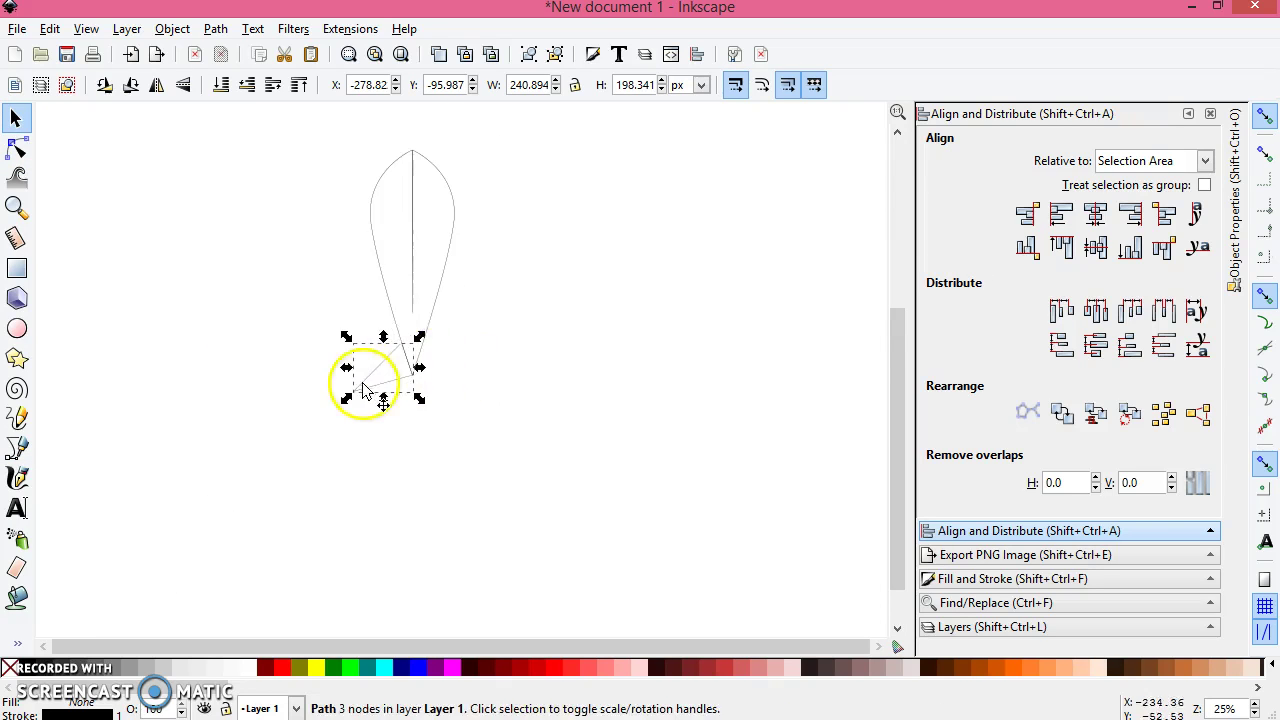
{"action": "left_click_drag", "start_coordinate": [347, 400], "coordinate": [297, 404]}
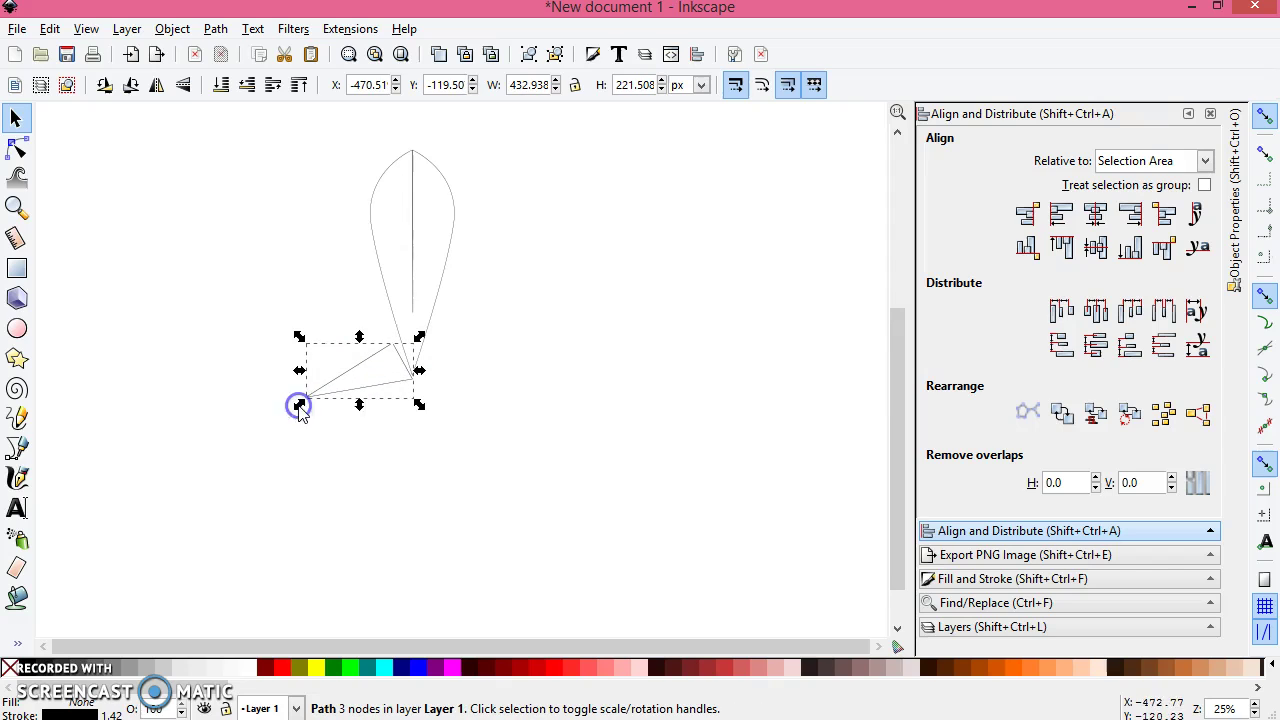
- Widen the triangular tail wing and shift it slightly down and right
{"action": "key", "text": "Right"}
{"action": "key", "text": "Right"}
{"action": "key", "text": "Right"}
{"action": "key", "text": "Right"}
{"action": "key", "text": "Right"}
{"action": "key", "text": "Right"}
{"action": "key", "text": "Right"}
{"action": "key", "text": "Right"}
{"action": "left_click", "coordinate": [520, 405]}
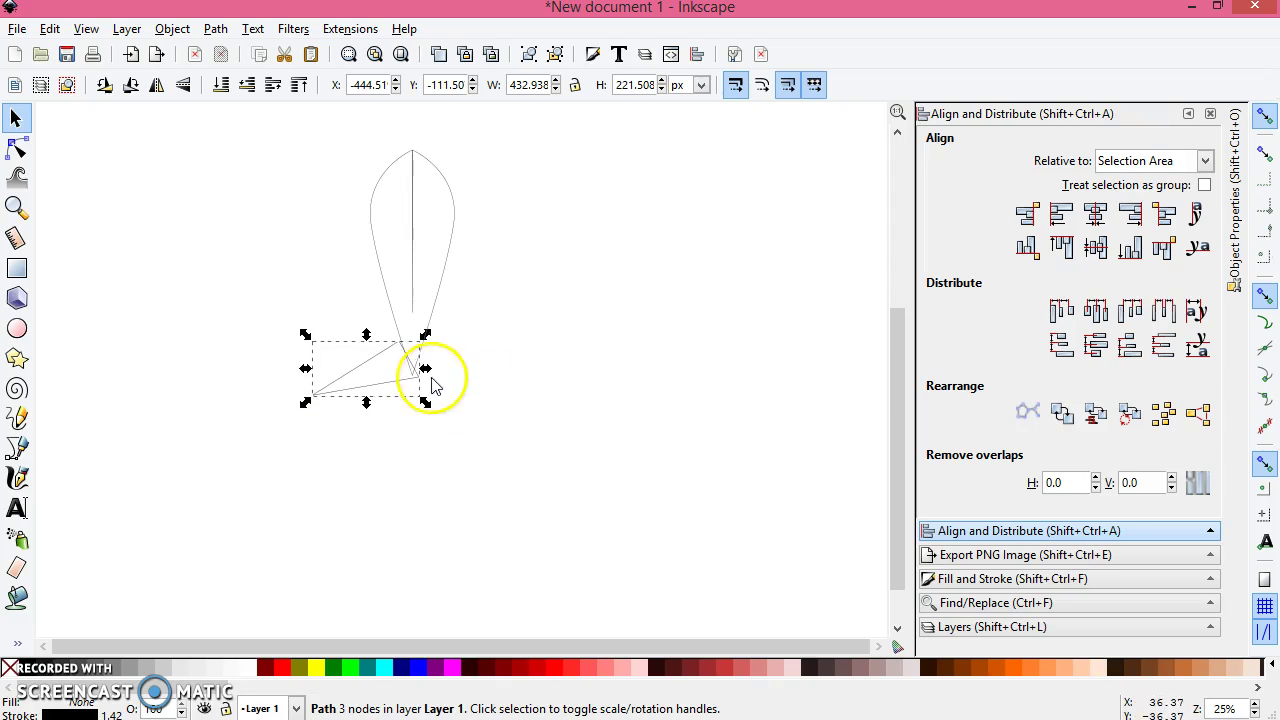
{"action": "scroll", "coordinate": [508, 400], "scroll_direction": "up", "scroll_amount": 2}
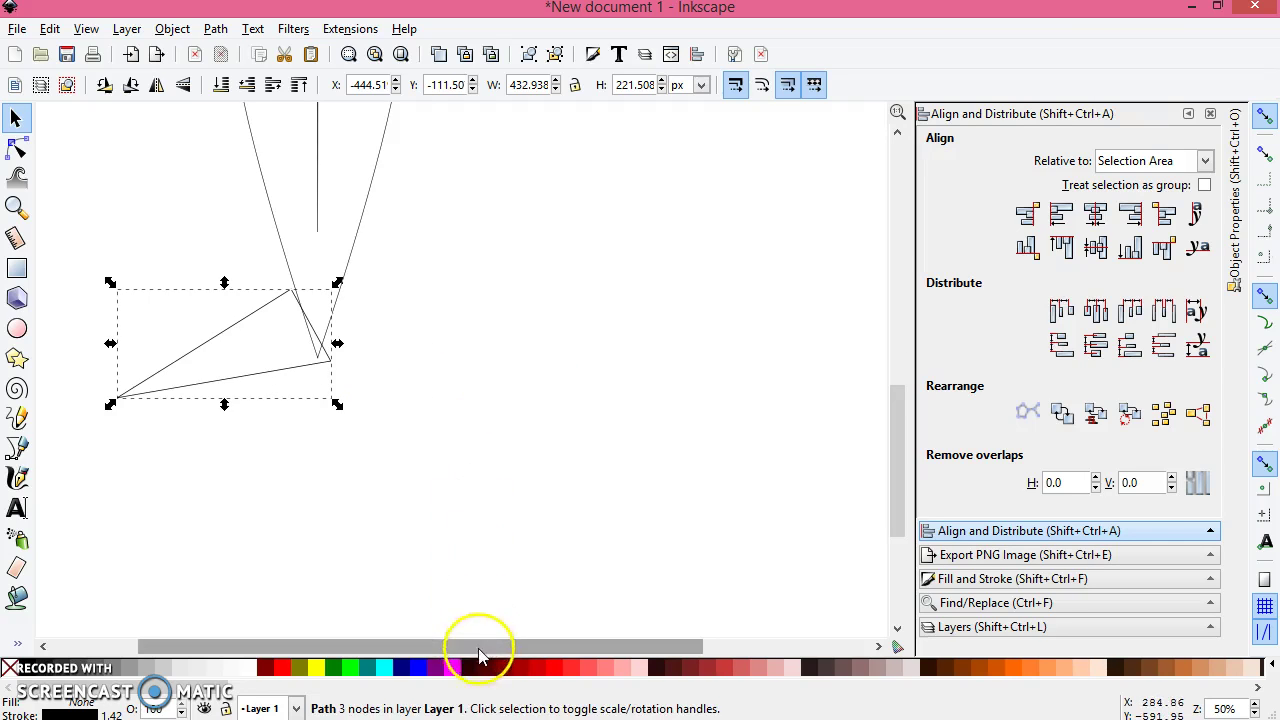
{"action": "left_click_drag", "start_coordinate": [471, 646], "coordinate": [414, 646]}
{"action": "left_click_drag", "start_coordinate": [388, 311], "coordinate": [383, 293]}
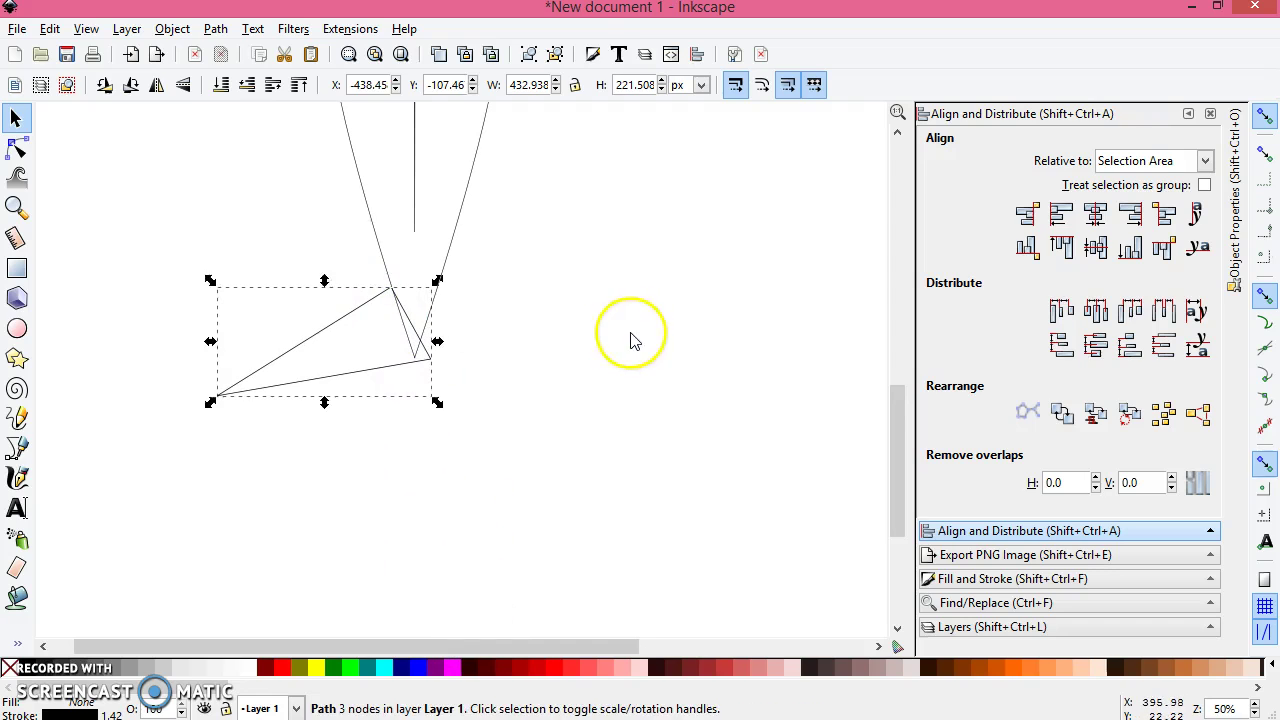
{"action": "left_click", "coordinate": [457, 320]}
- Mirror a copy of the tail wing onto the fuselage's right side
{"action": "left_click", "coordinate": [352, 318]}
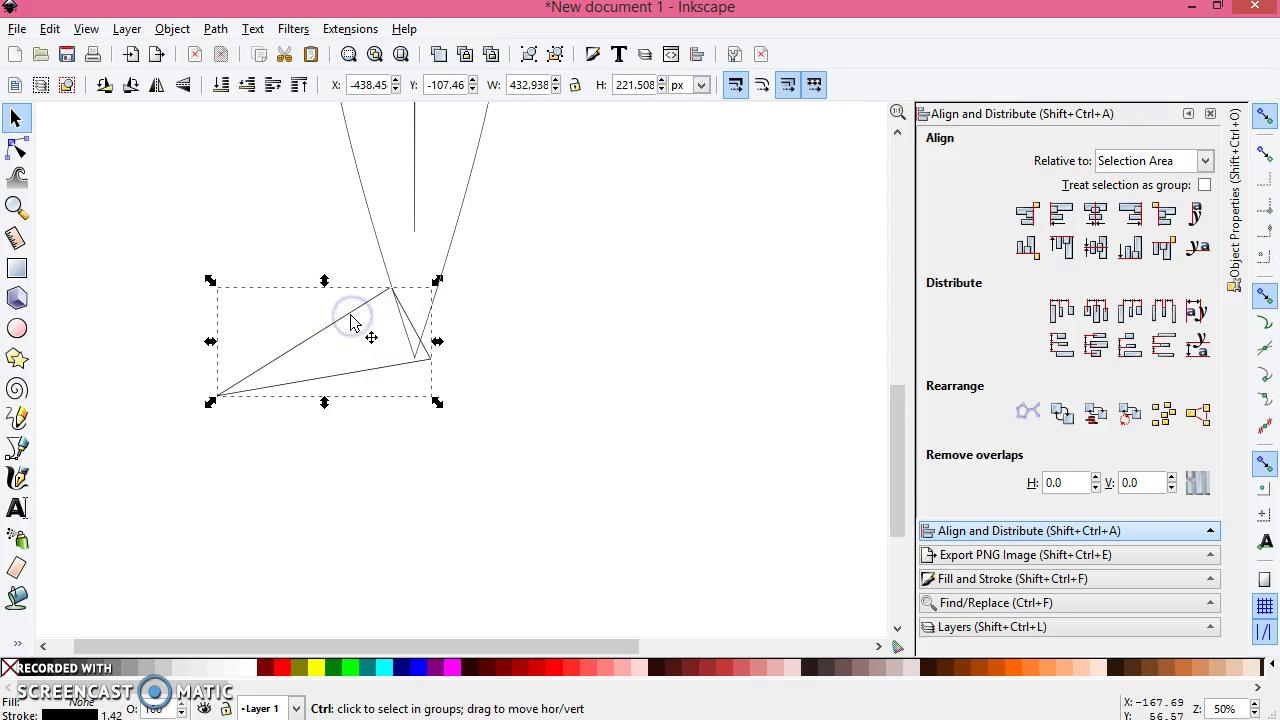
{"action": "left_click", "coordinate": [155, 87]}
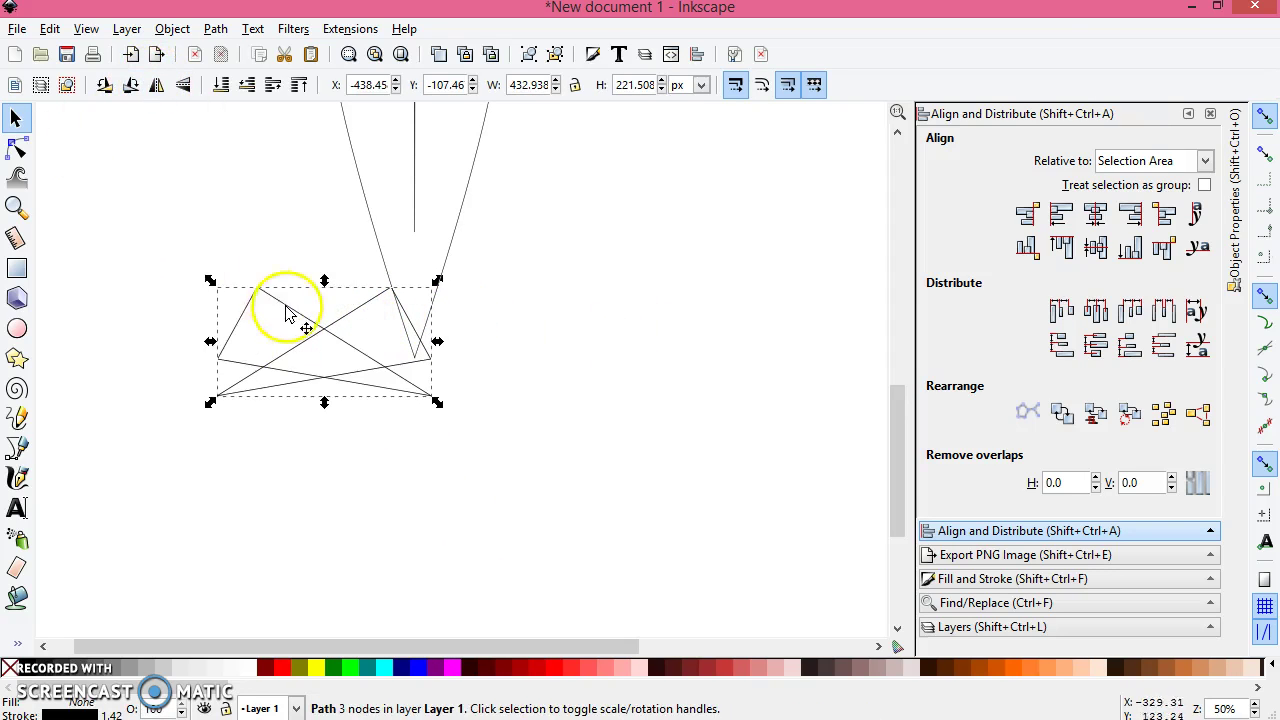
{"action": "left_click_drag", "start_coordinate": [286, 302], "coordinate": [472, 301]}
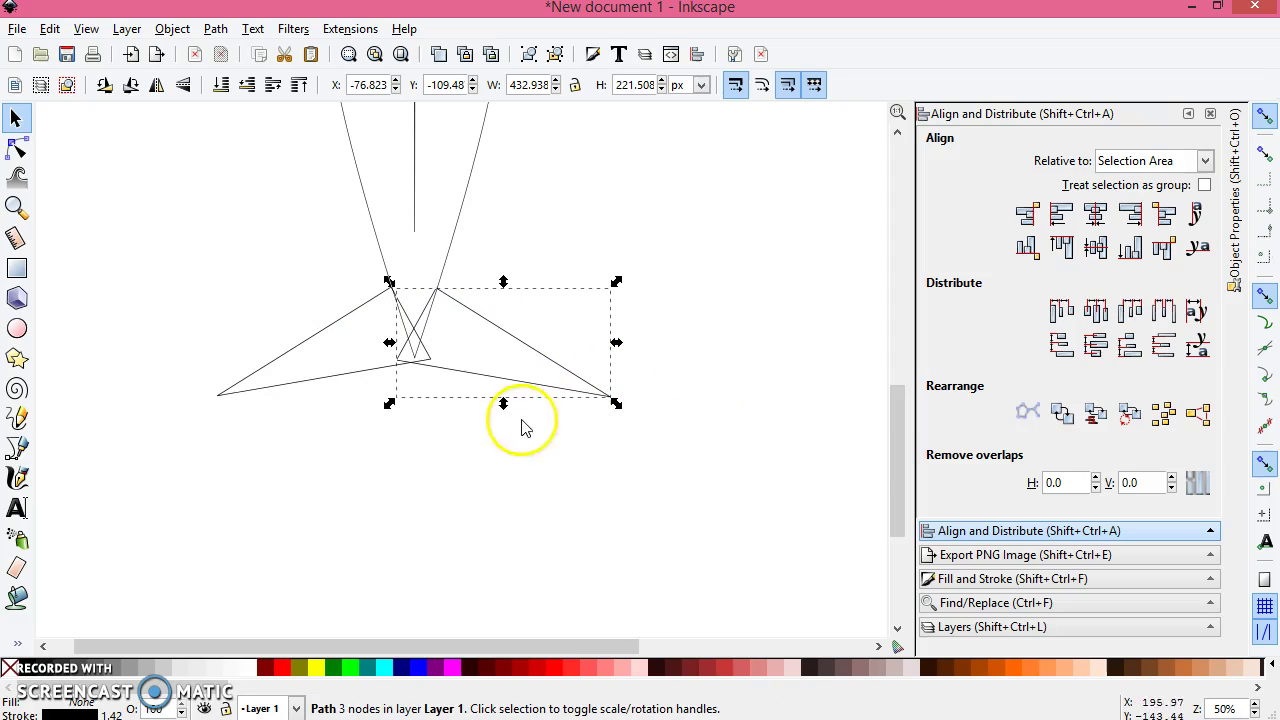
{"action": "scroll", "coordinate": [463, 486], "scroll_direction": "up", "scroll_amount": 2}
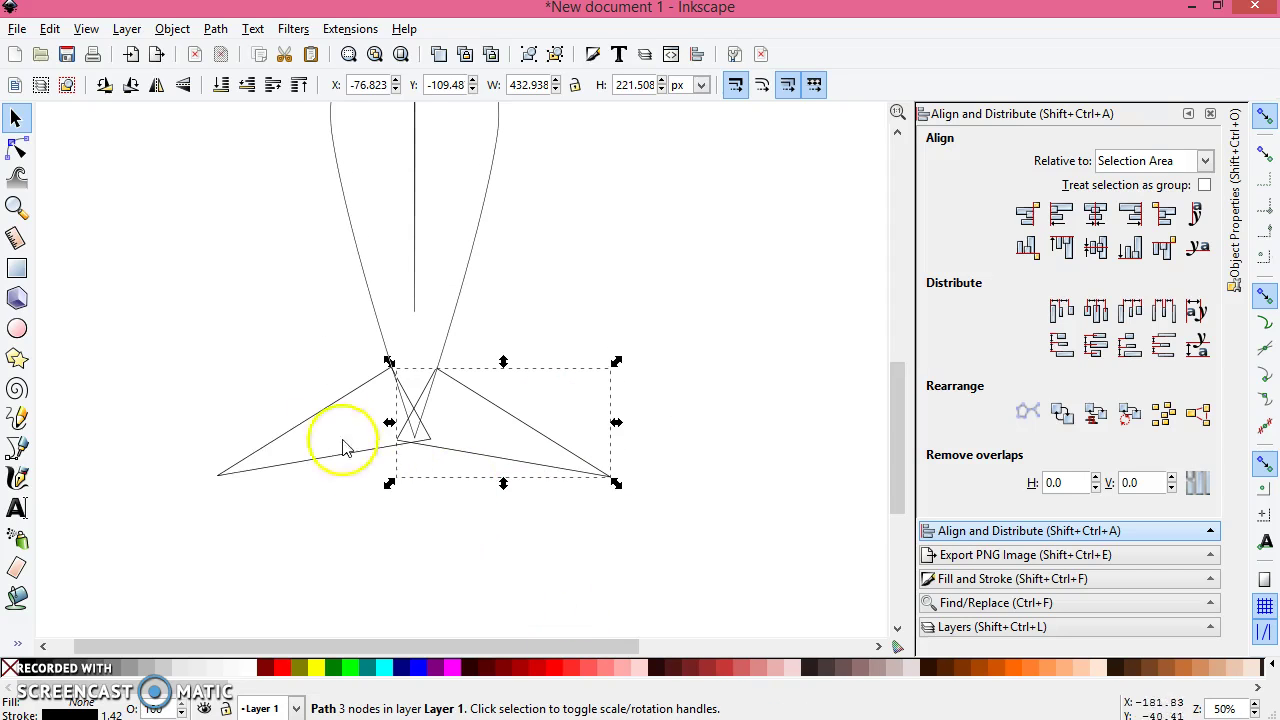
{"action": "left_click", "coordinate": [330, 408]}
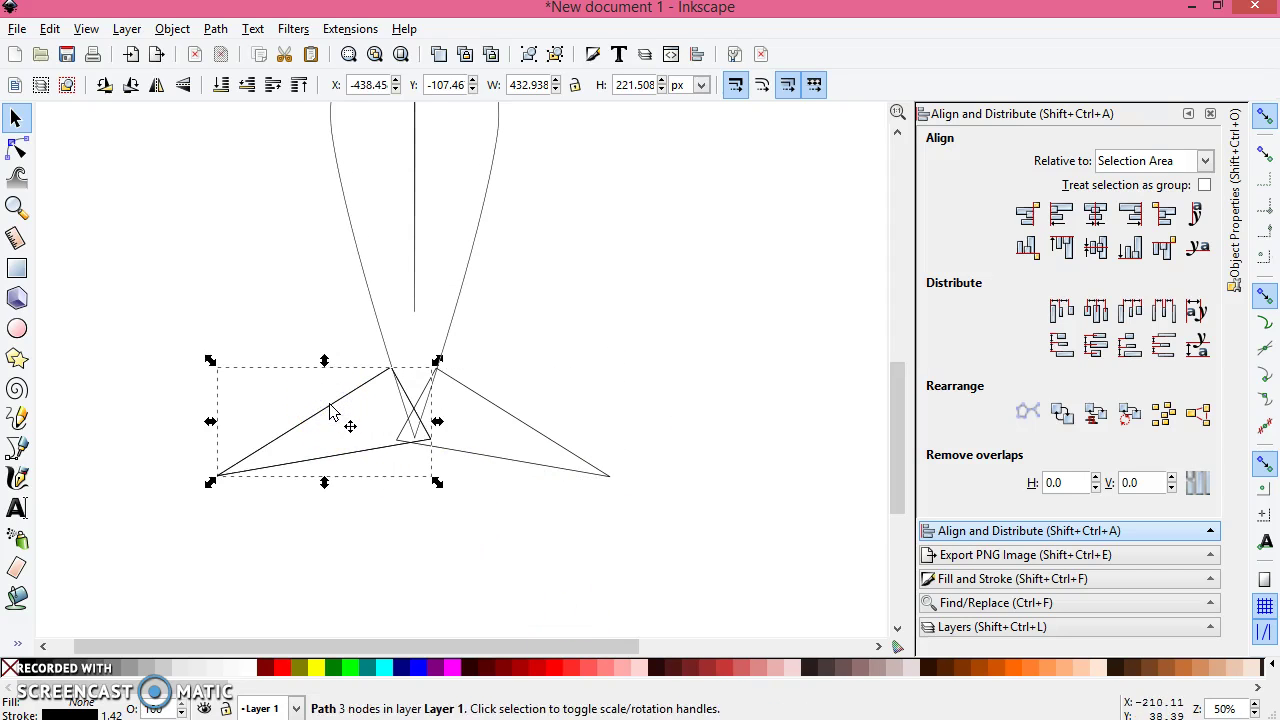
{"action": "scroll", "coordinate": [343, 345], "scroll_direction": "up", "scroll_amount": 2}
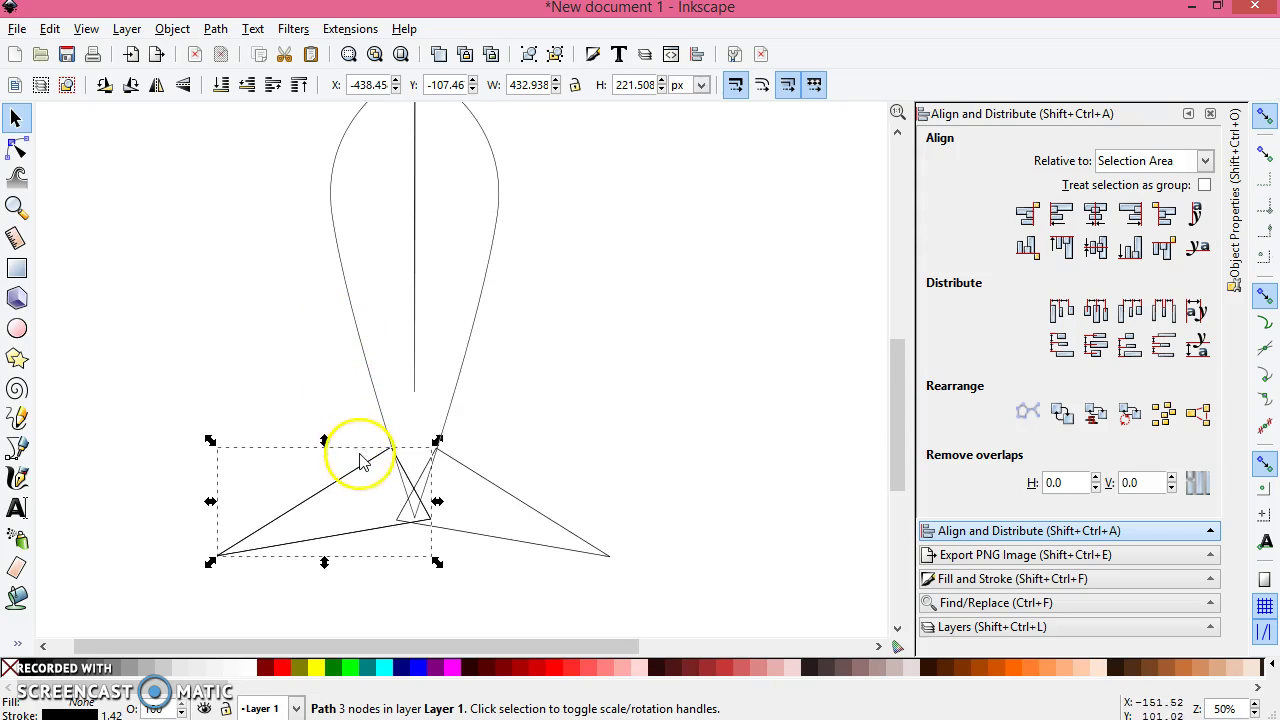
- Move a triangle up beside the fuselage's middle and enlarge it into the left main wing
{"action": "left_click_drag", "start_coordinate": [358, 470], "coordinate": [298, 198]}
{"action": "scroll", "coordinate": [331, 283], "scroll_direction": "down", "scroll_amount": 2}
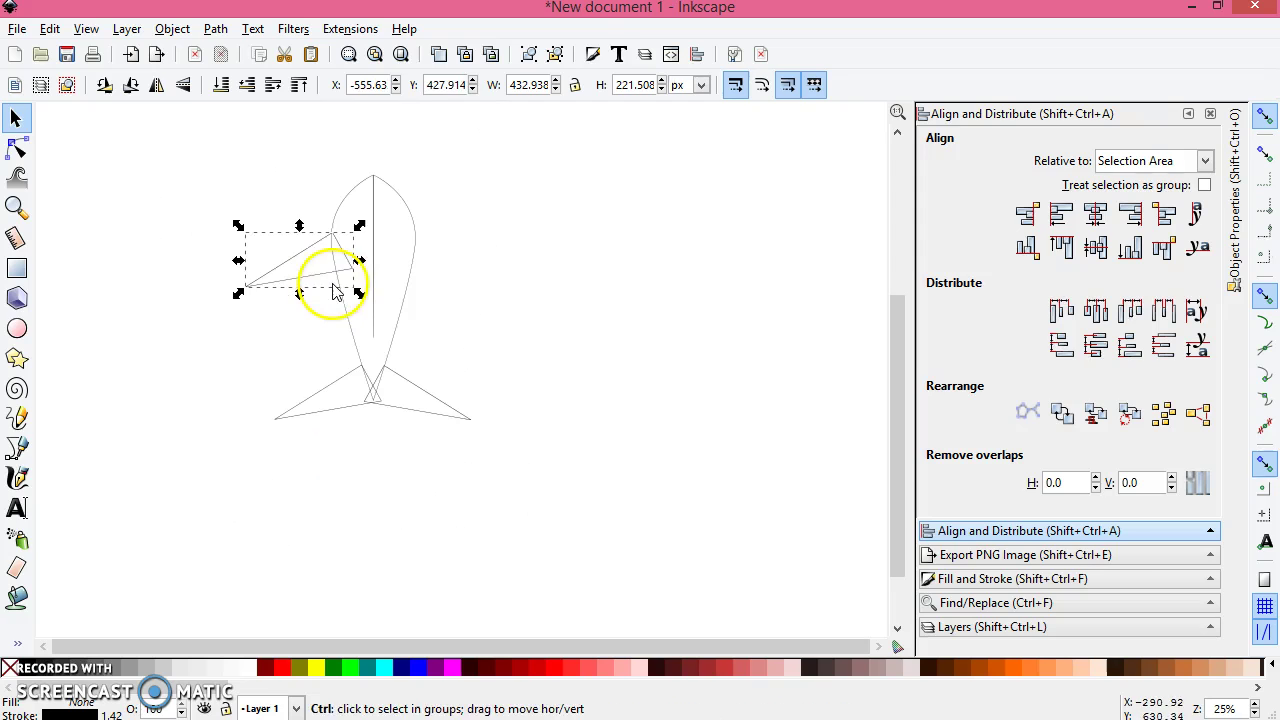
{"action": "left_click_drag", "start_coordinate": [316, 246], "coordinate": [318, 267]}
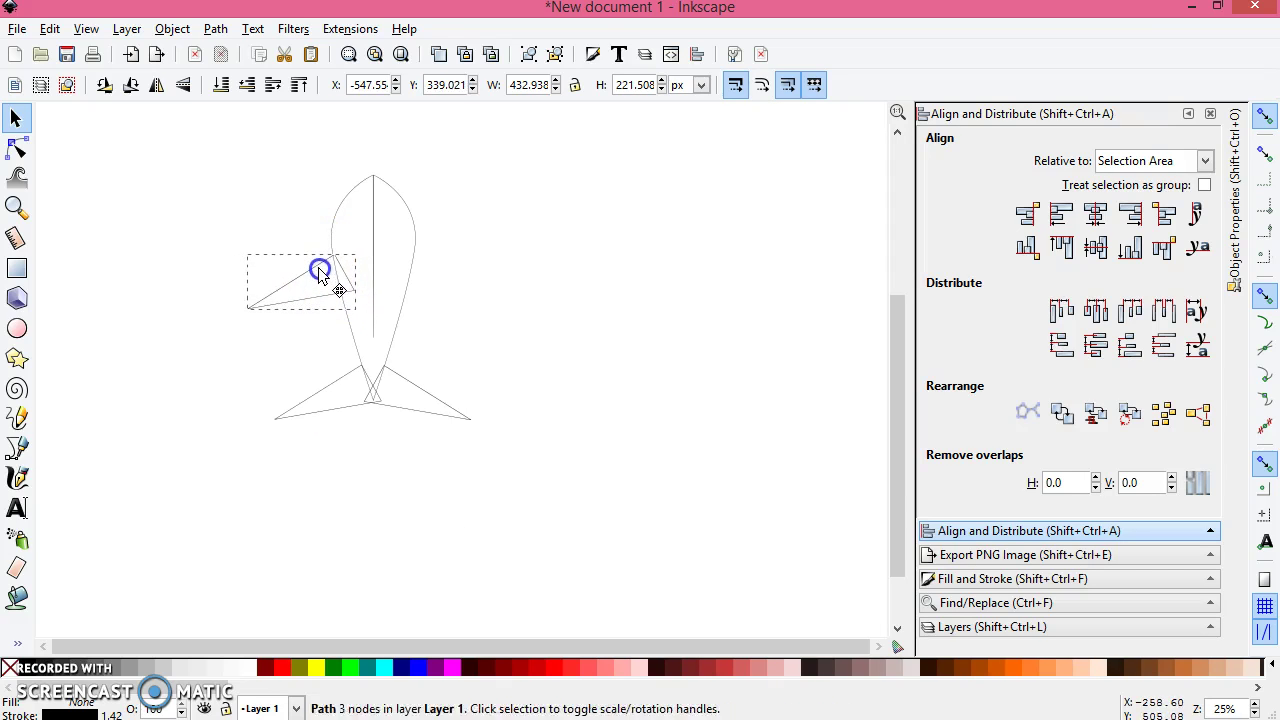
{"action": "left_click_drag", "start_coordinate": [245, 316], "coordinate": [192, 331]}
{"action": "left_click_drag", "start_coordinate": [259, 290], "coordinate": [272, 285]}
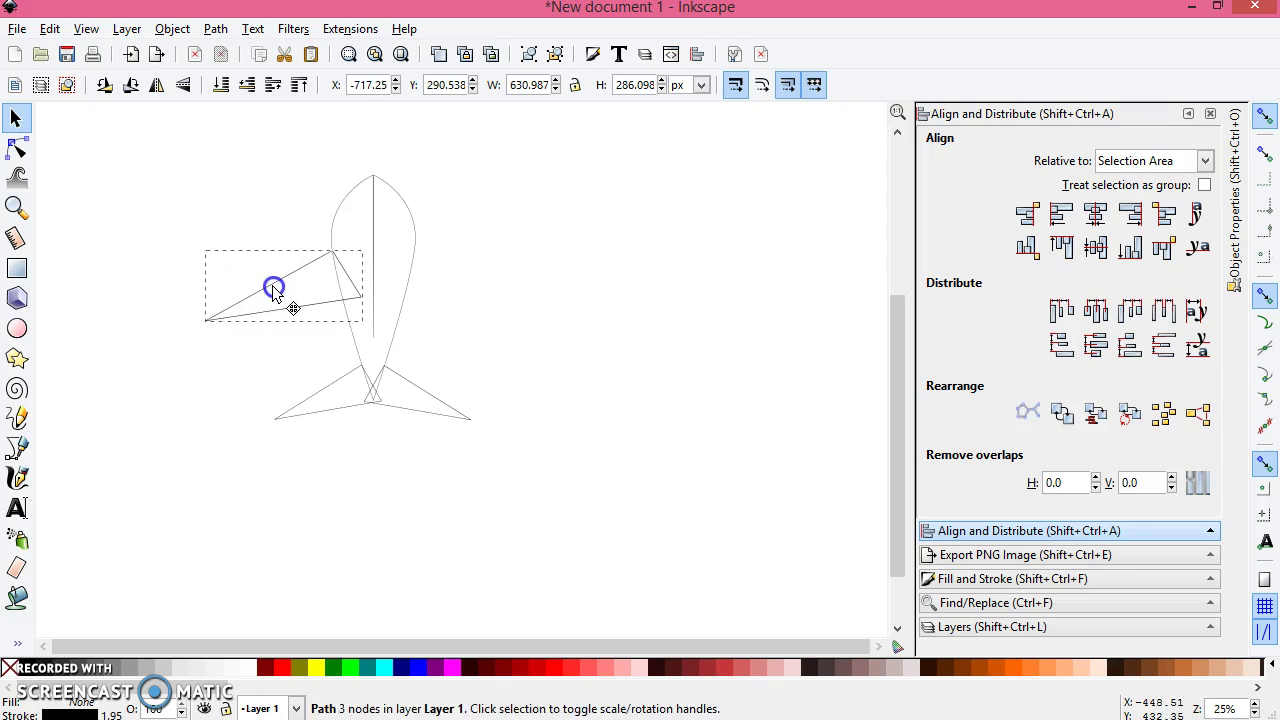
- Duplicate and flip the left wing, place the copy on the right side, then select both
{"action": "key", "text": "ctrl"}
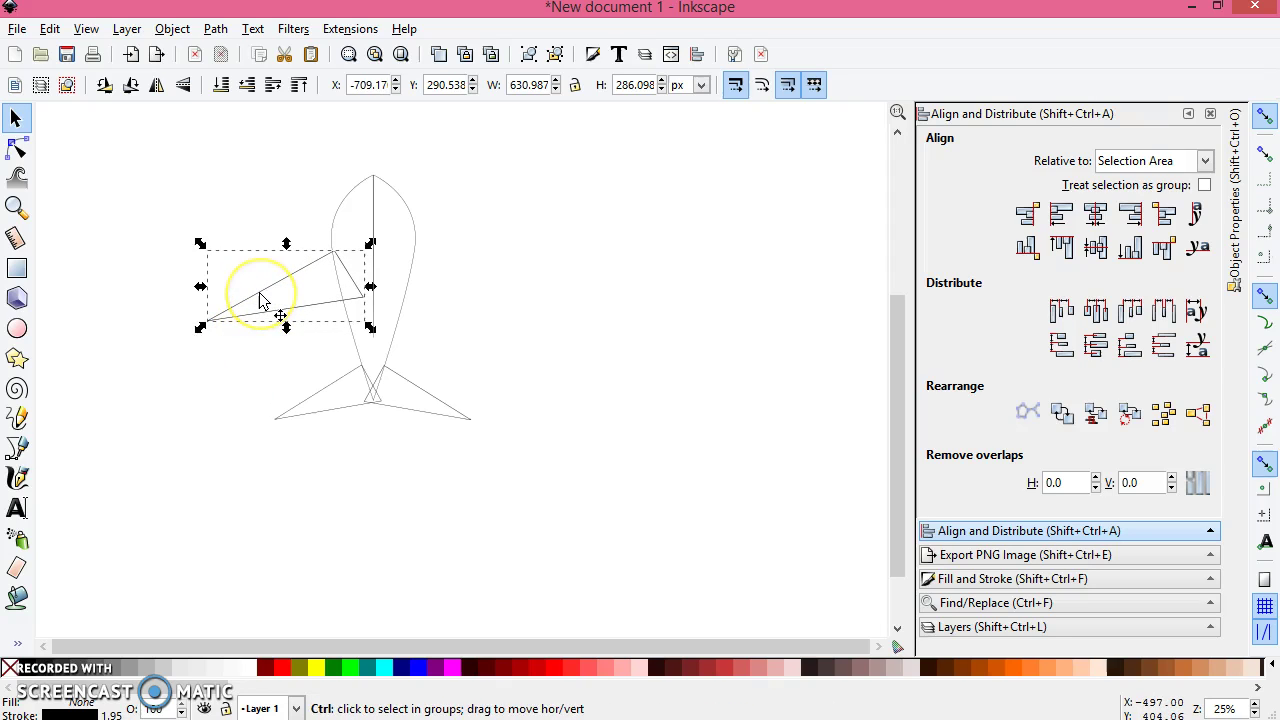
{"action": "key", "text": "ctrl+d"}
{"action": "left_click", "coordinate": [156, 84]}
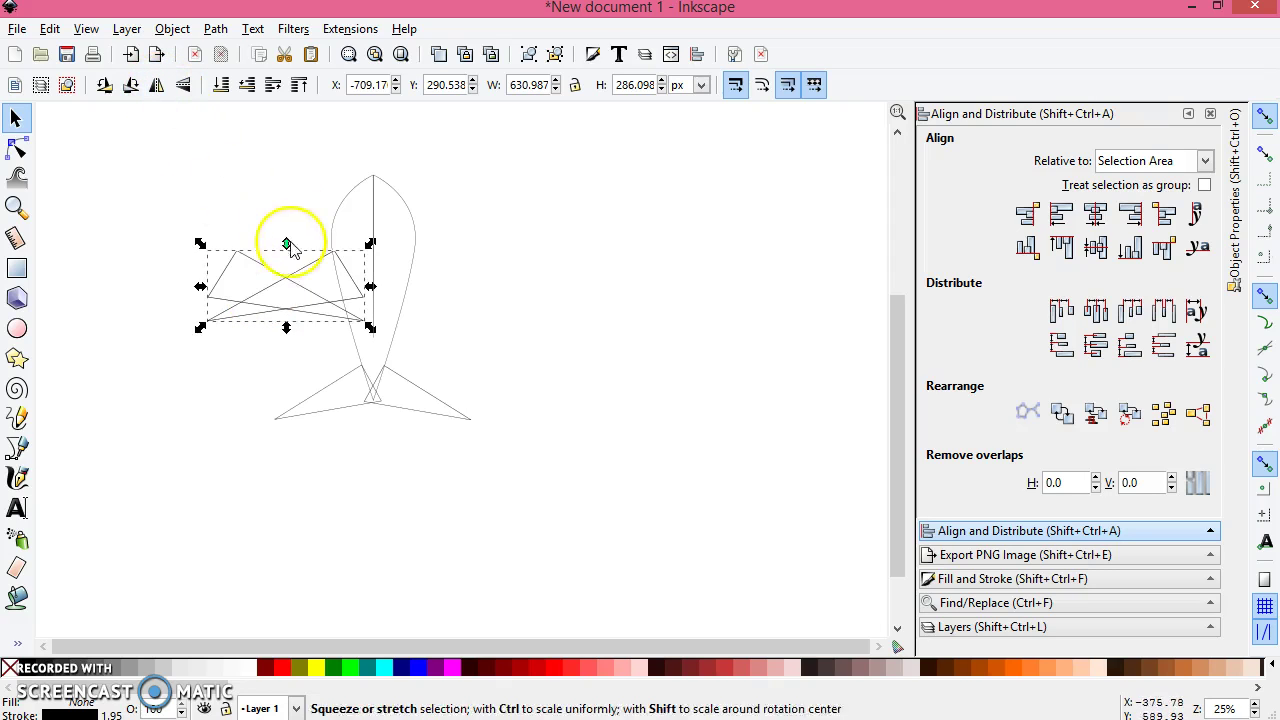
{"action": "left_click_drag", "start_coordinate": [274, 272], "coordinate": [455, 278]}
{"action": "left_click", "coordinate": [457, 277]}
{"action": "left_click", "coordinate": [623, 274]}
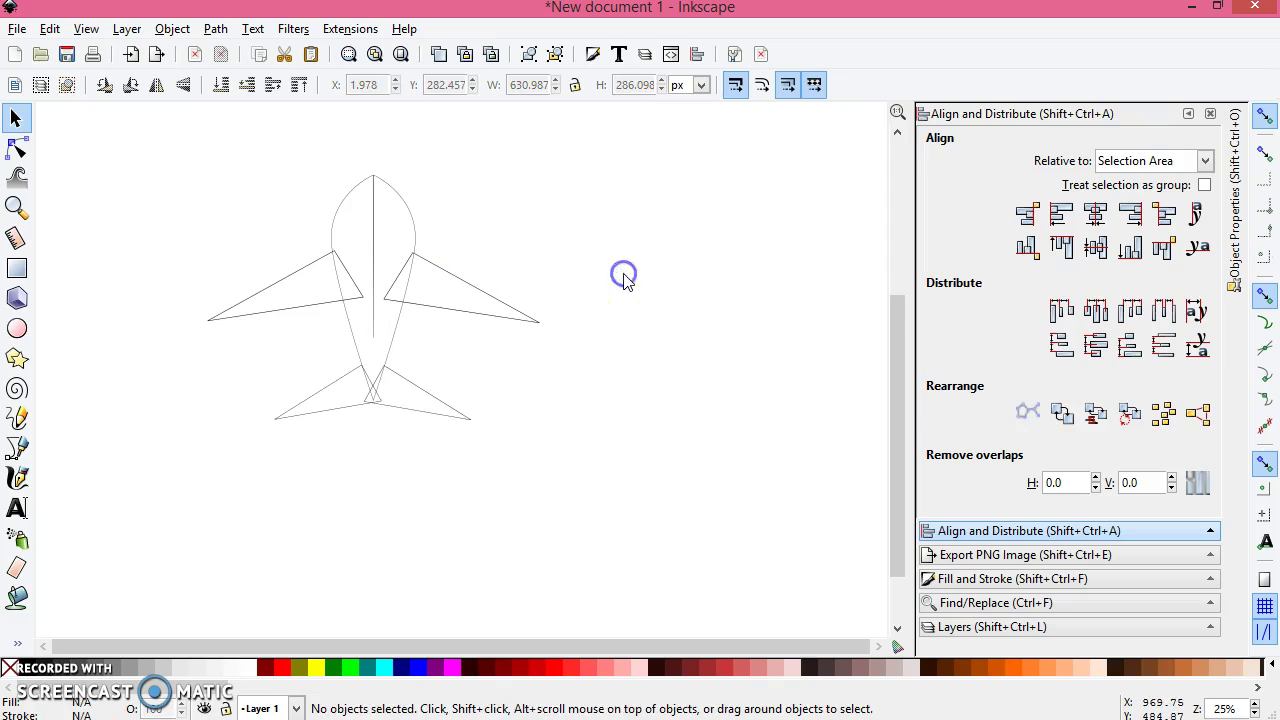
{"action": "left_click", "coordinate": [430, 270]}
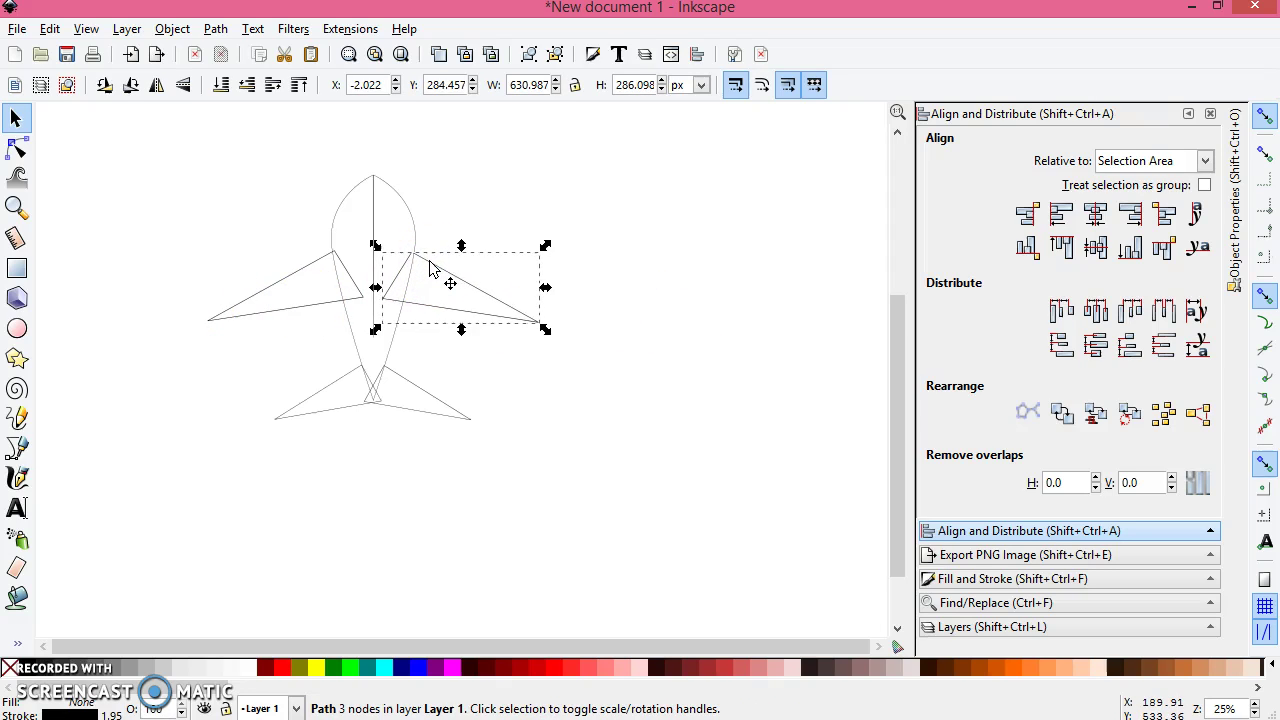
{"action": "left_click", "coordinate": [223, 243]}
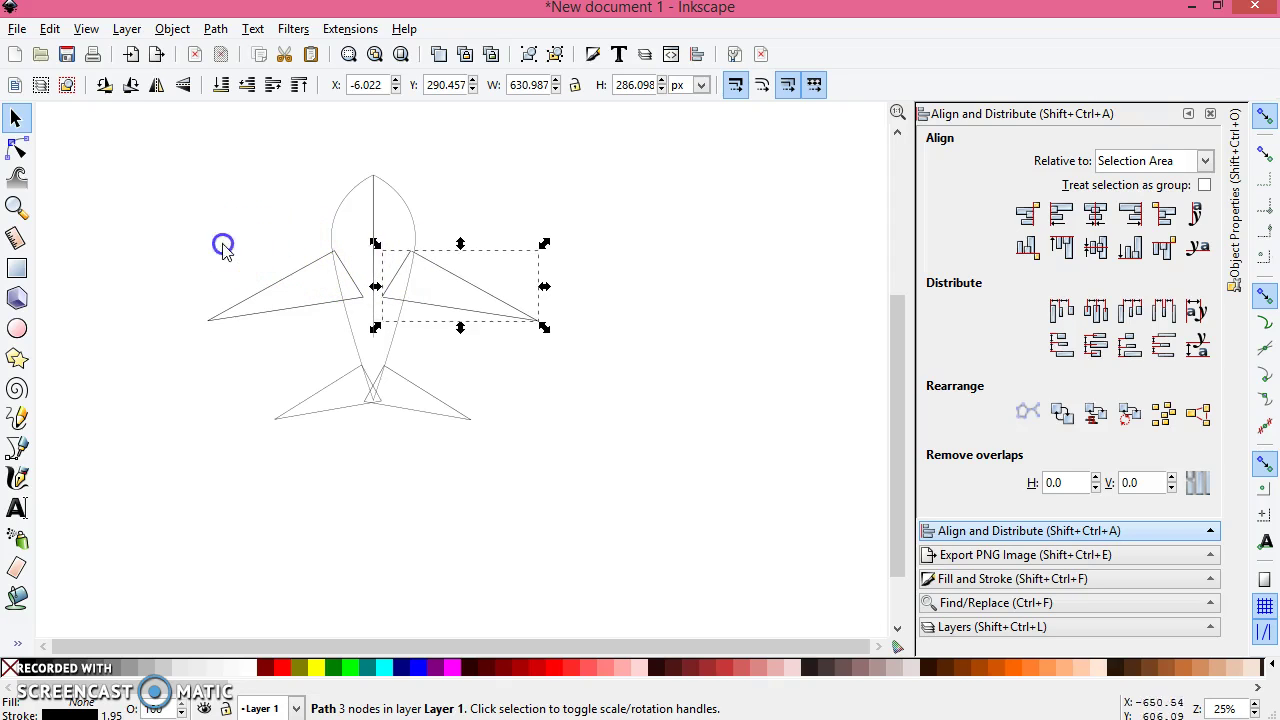
{"action": "left_click_drag", "start_coordinate": [193, 237], "coordinate": [594, 385]}
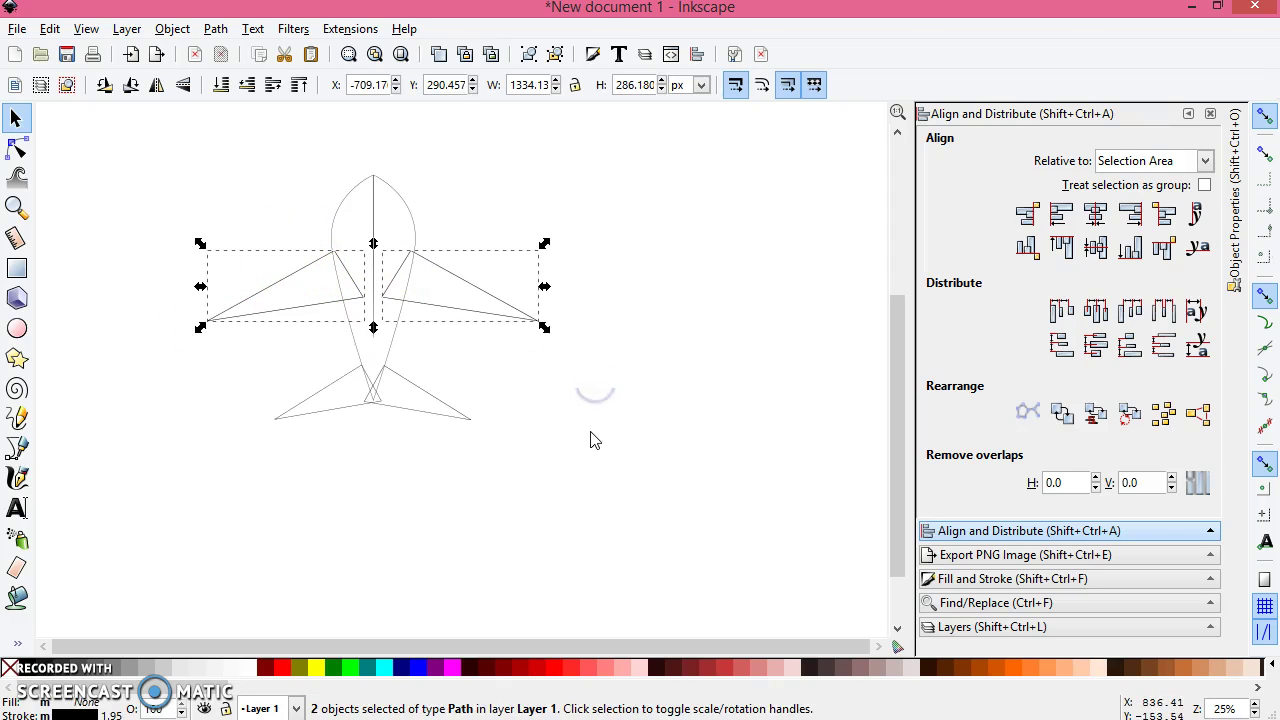
- Centre the main wings, then the tail wings, each on a shared horizontal axis
{"action": "left_click", "coordinate": [1096, 249]}
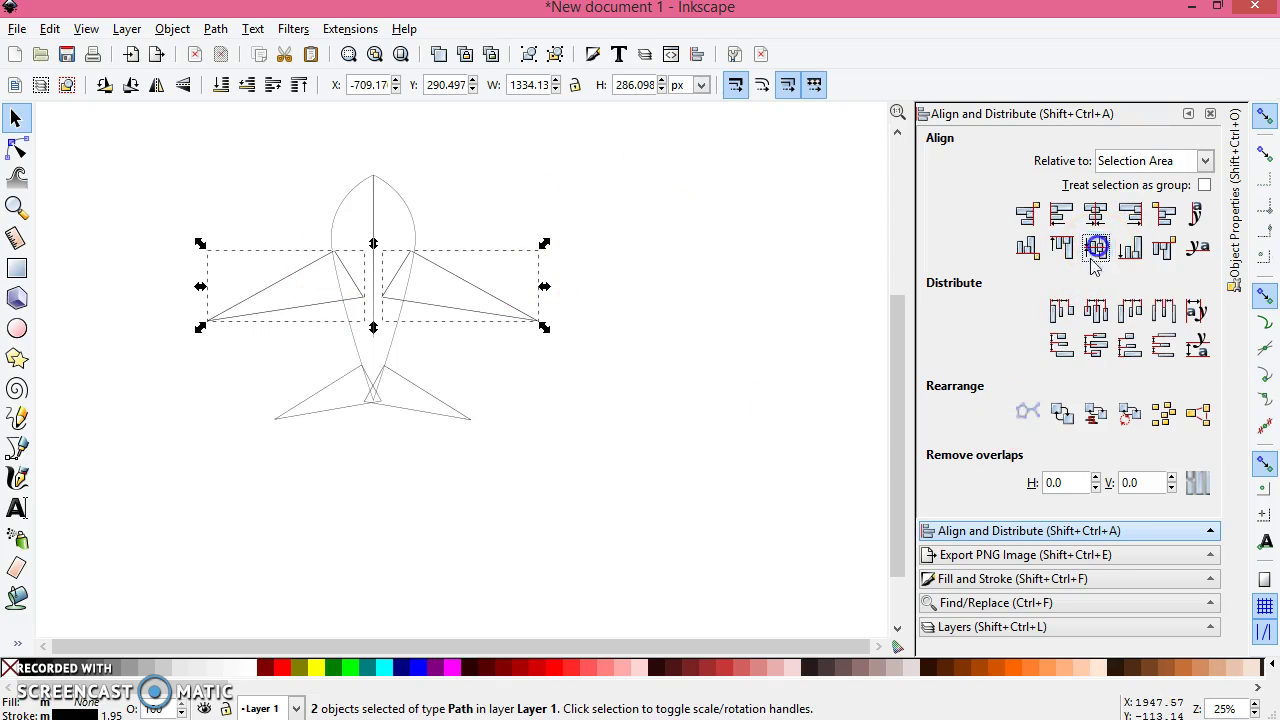
{"action": "left_click", "coordinate": [766, 443]}
{"action": "left_click_drag", "start_coordinate": [228, 360], "coordinate": [524, 458]}
{"action": "left_click", "coordinate": [1101, 251]}
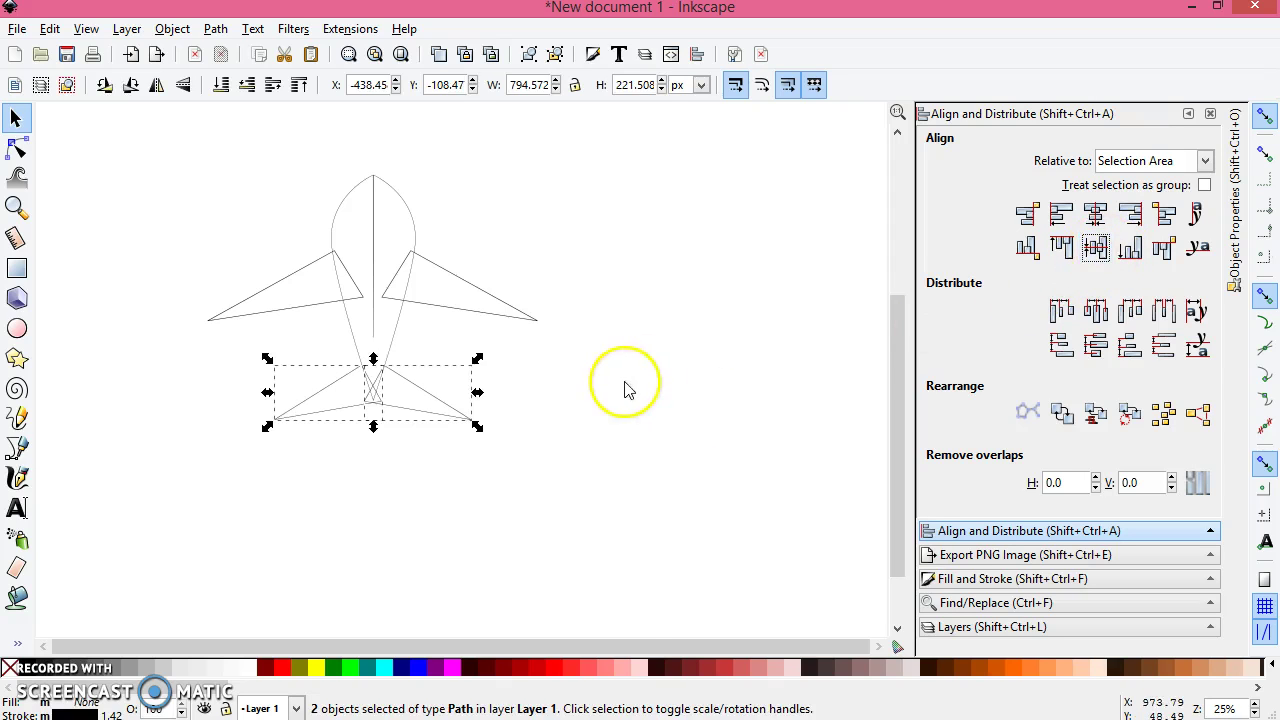
{"action": "left_click", "coordinate": [625, 383]}
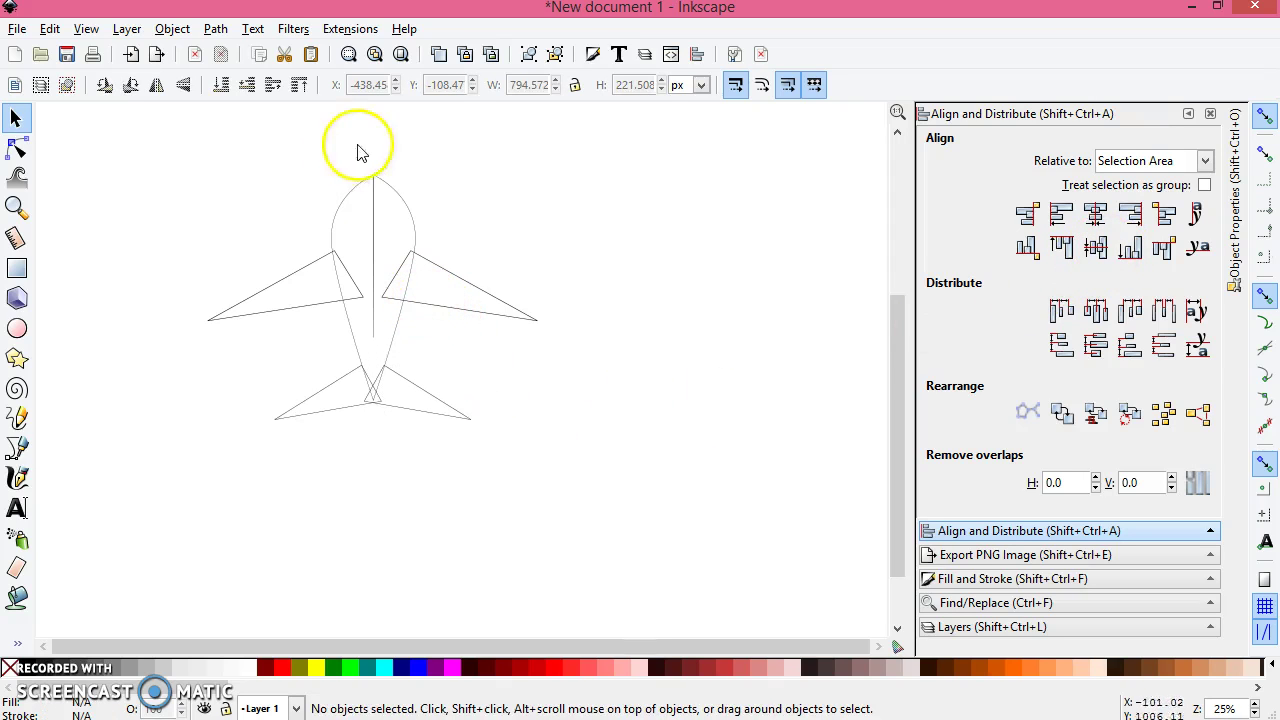
{"action": "left_click", "coordinate": [394, 195]}
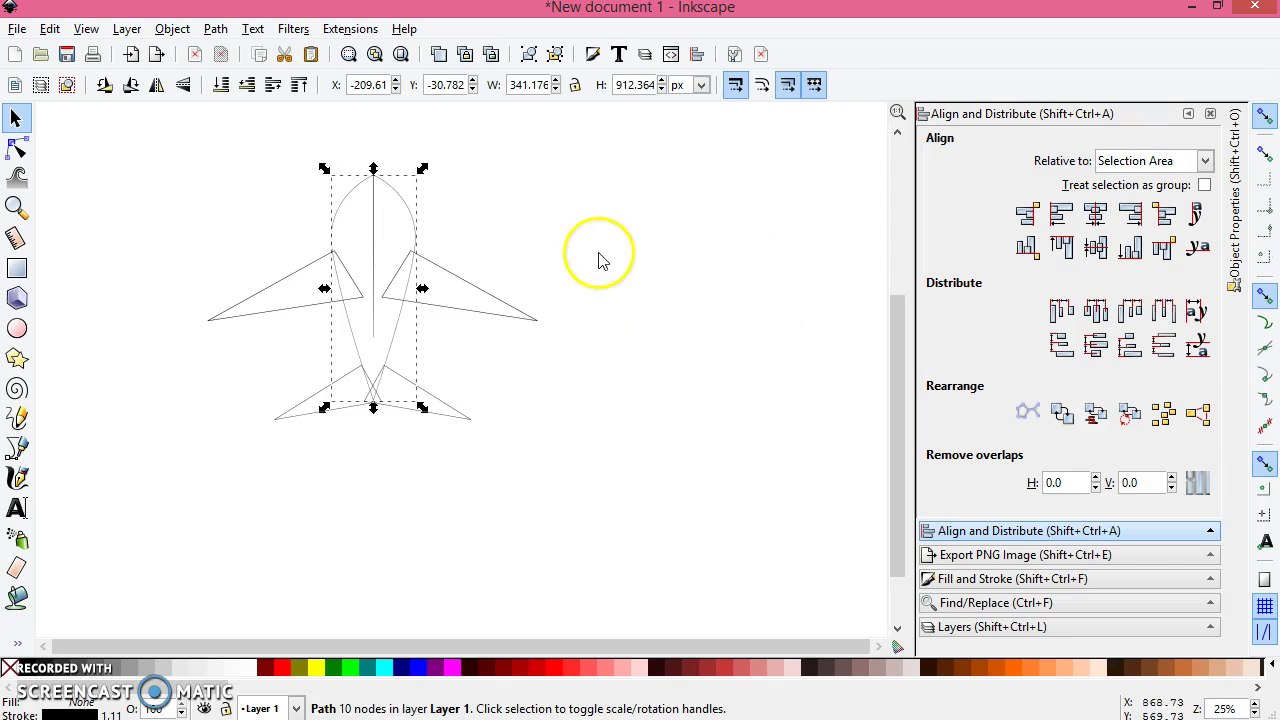
- Give the fuselage a flat red fill with R 225 in Fill and Stroke
{"action": "left_click", "coordinate": [993, 580]}
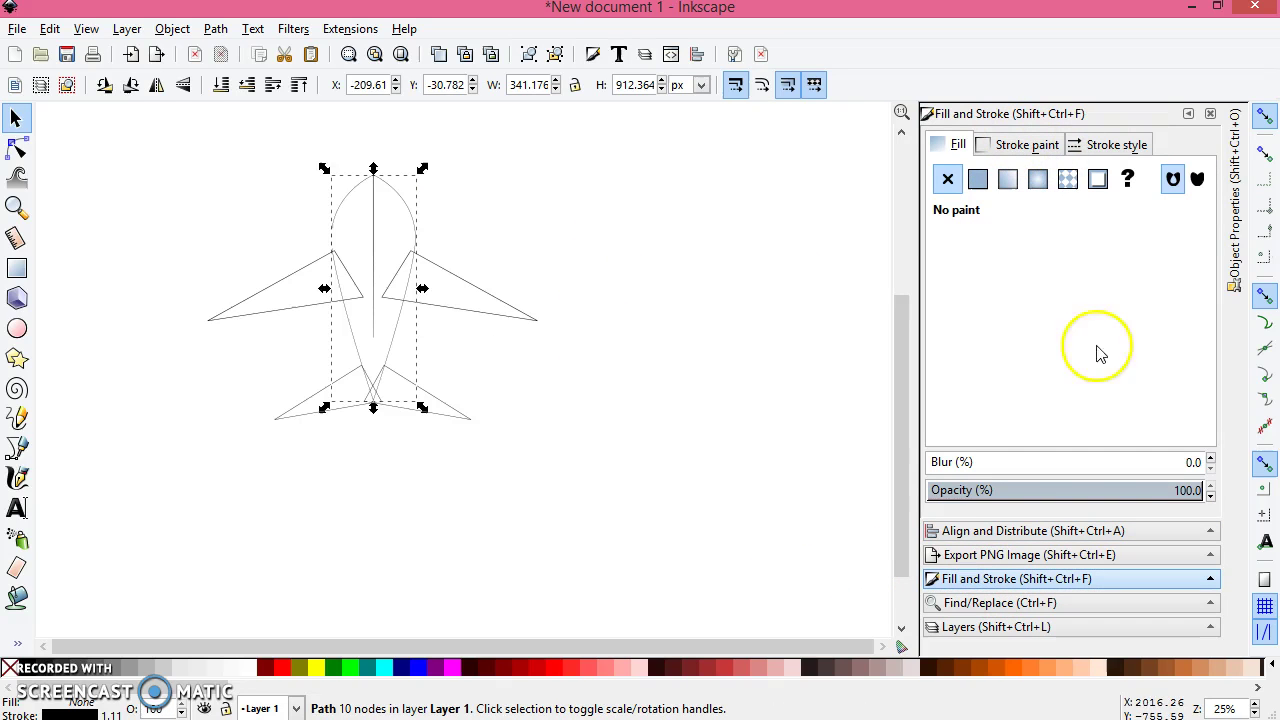
{"action": "left_click", "coordinate": [177, 28]}
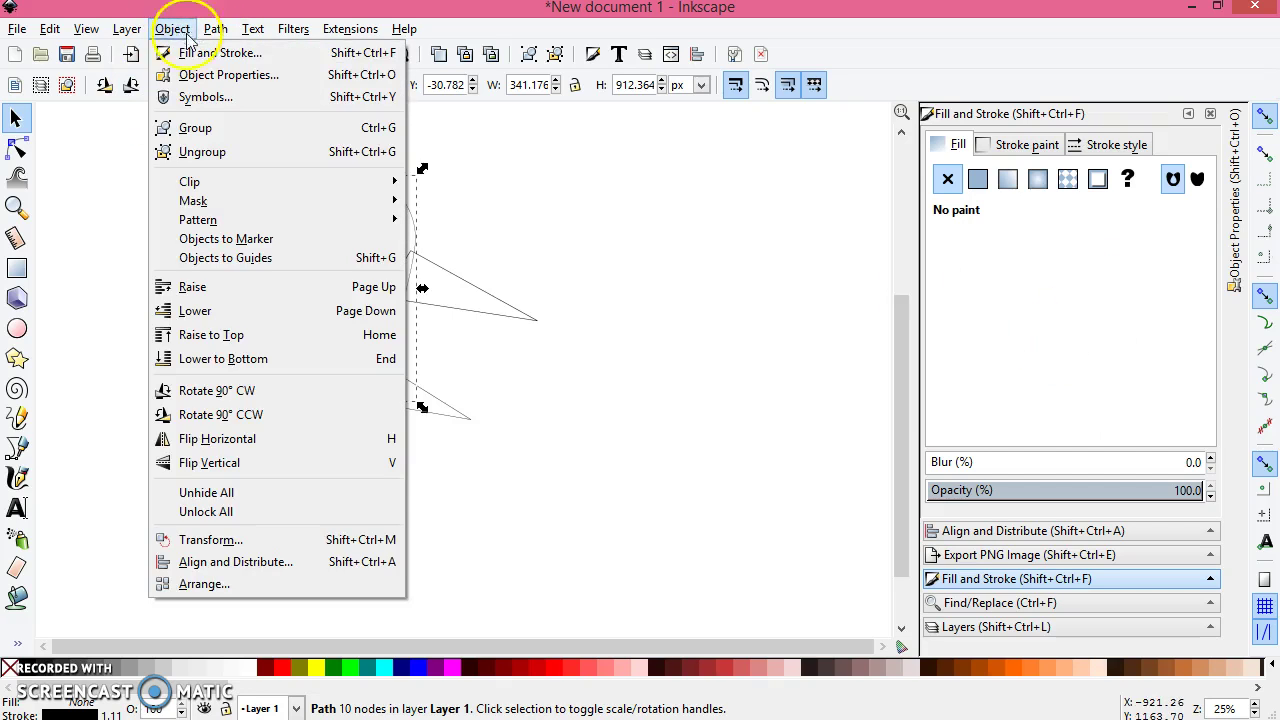
{"action": "left_click", "coordinate": [1035, 148]}
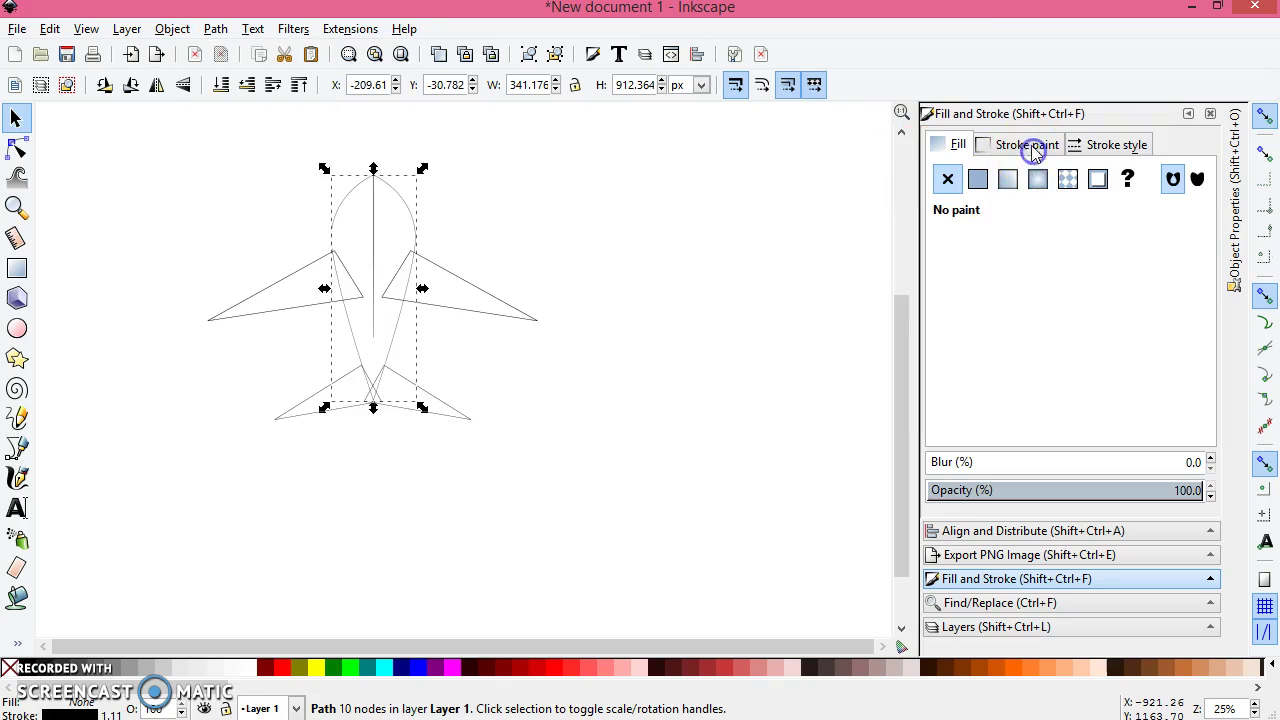
{"action": "left_click", "coordinate": [978, 179]}
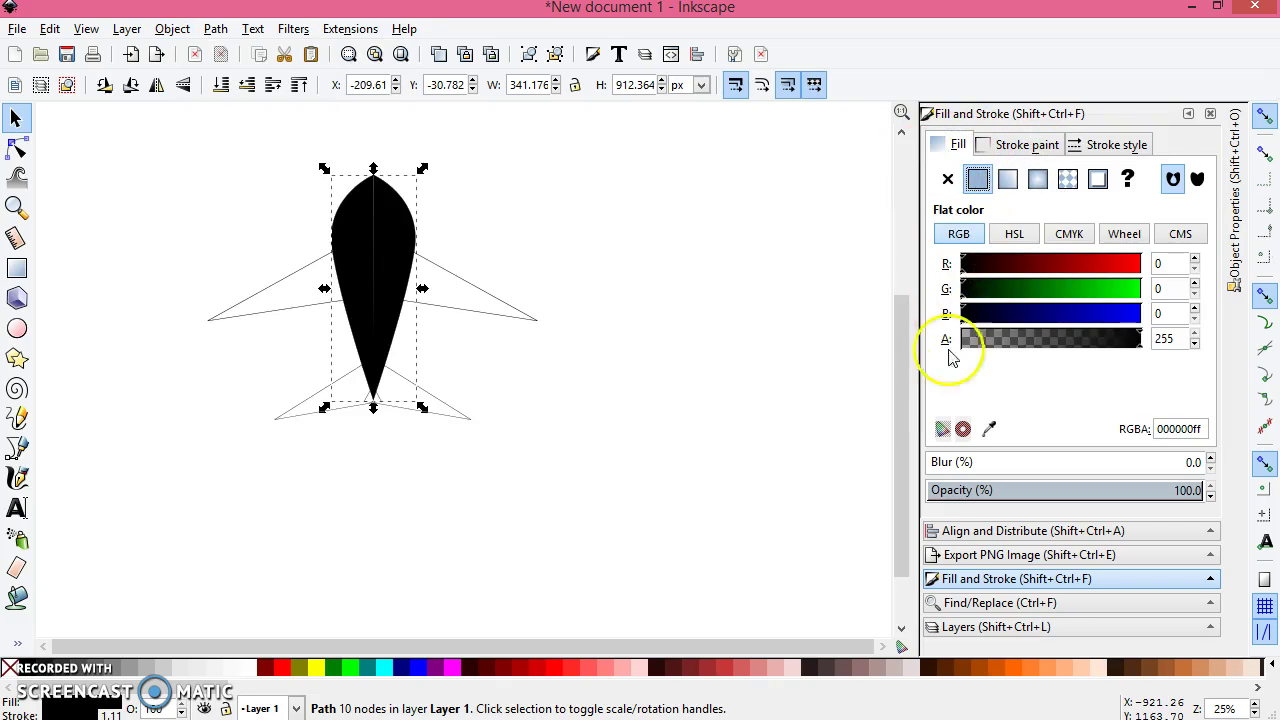
{"action": "left_click", "coordinate": [1108, 264]}
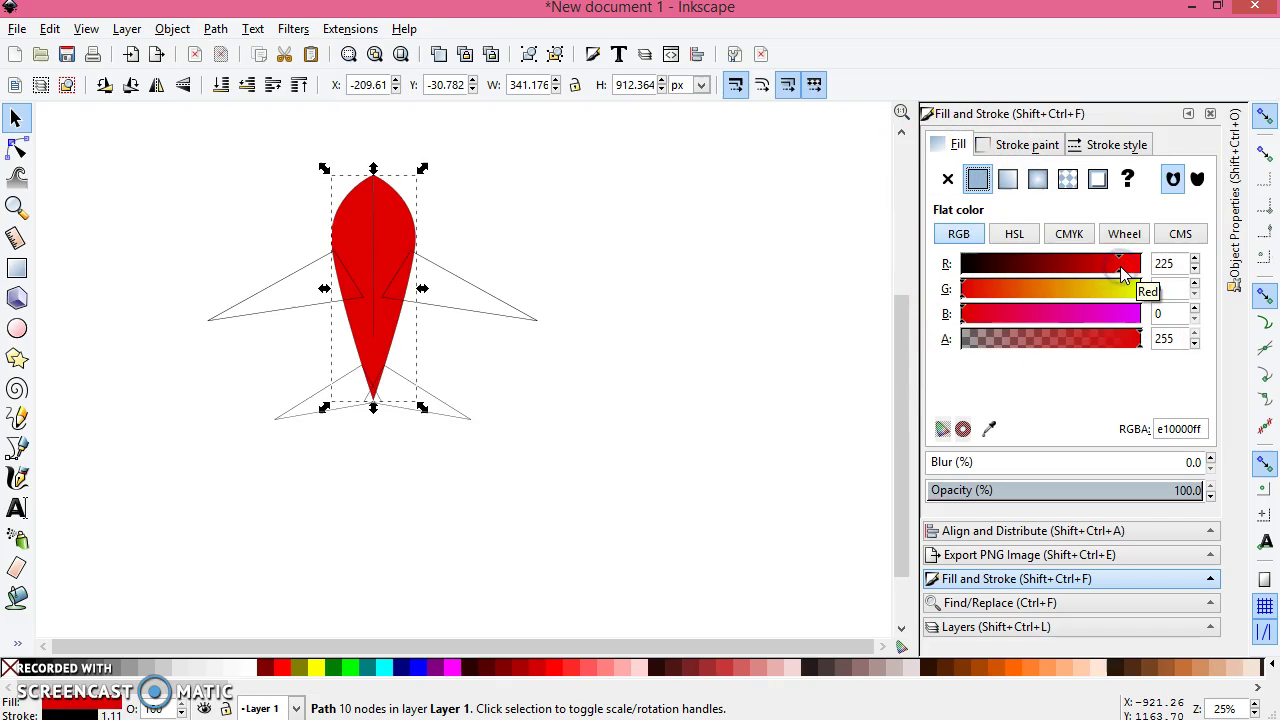
- Set the fuselage stroke to flat red e10000ff, picked from the fill with the eyedropper
{"action": "left_click", "coordinate": [1025, 144]}
{"action": "left_click", "coordinate": [947, 178]}
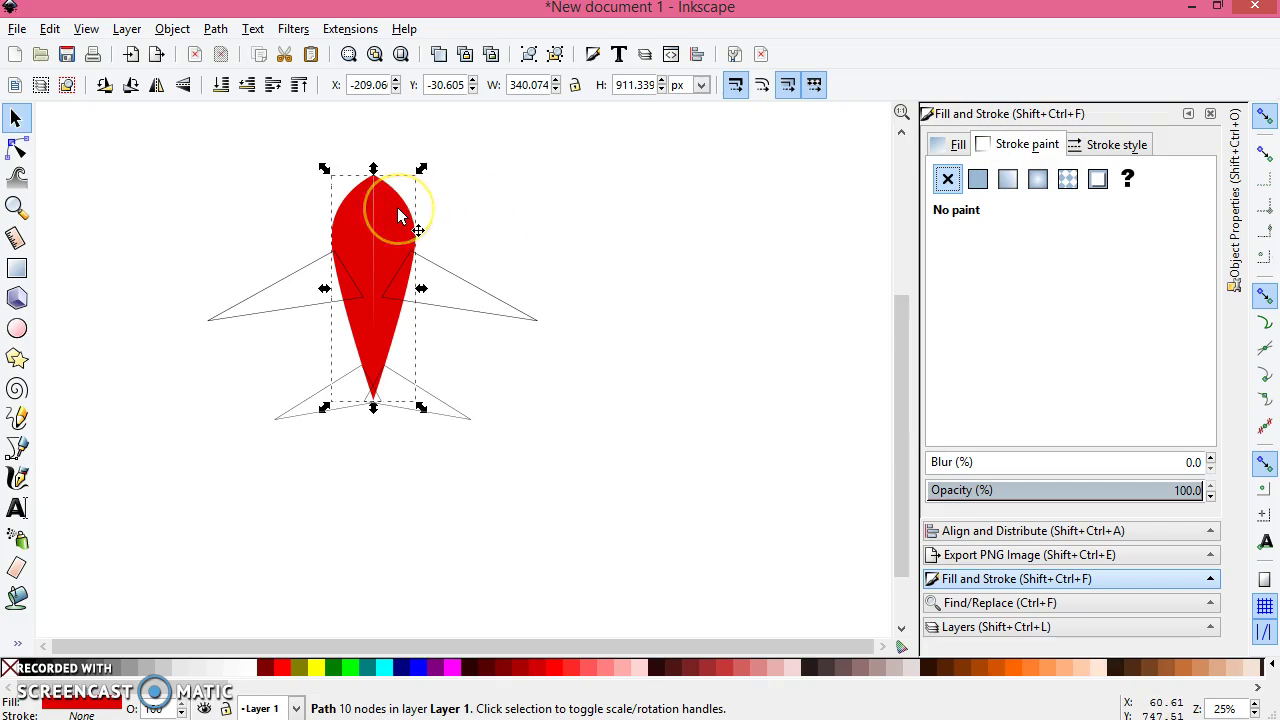
{"action": "scroll", "coordinate": [398, 215], "scroll_direction": "up", "scroll_amount": 2, "text": "ctrl"}
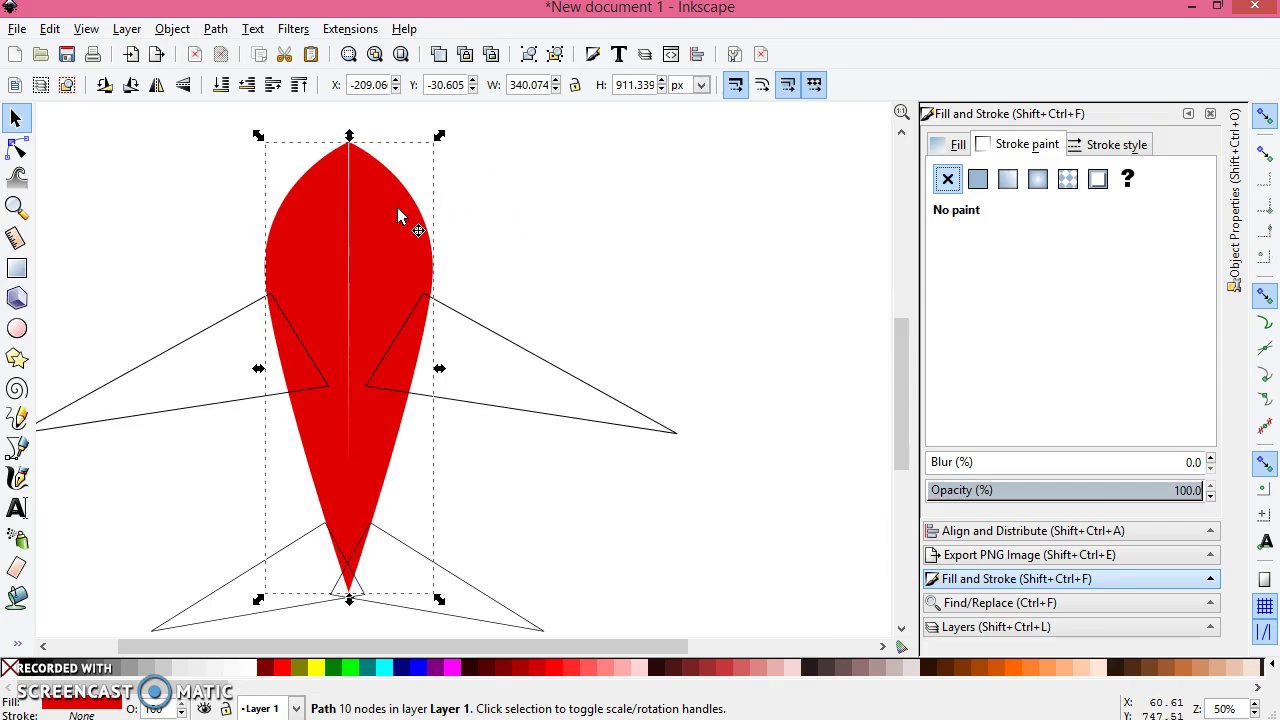
{"action": "left_click", "coordinate": [979, 180]}
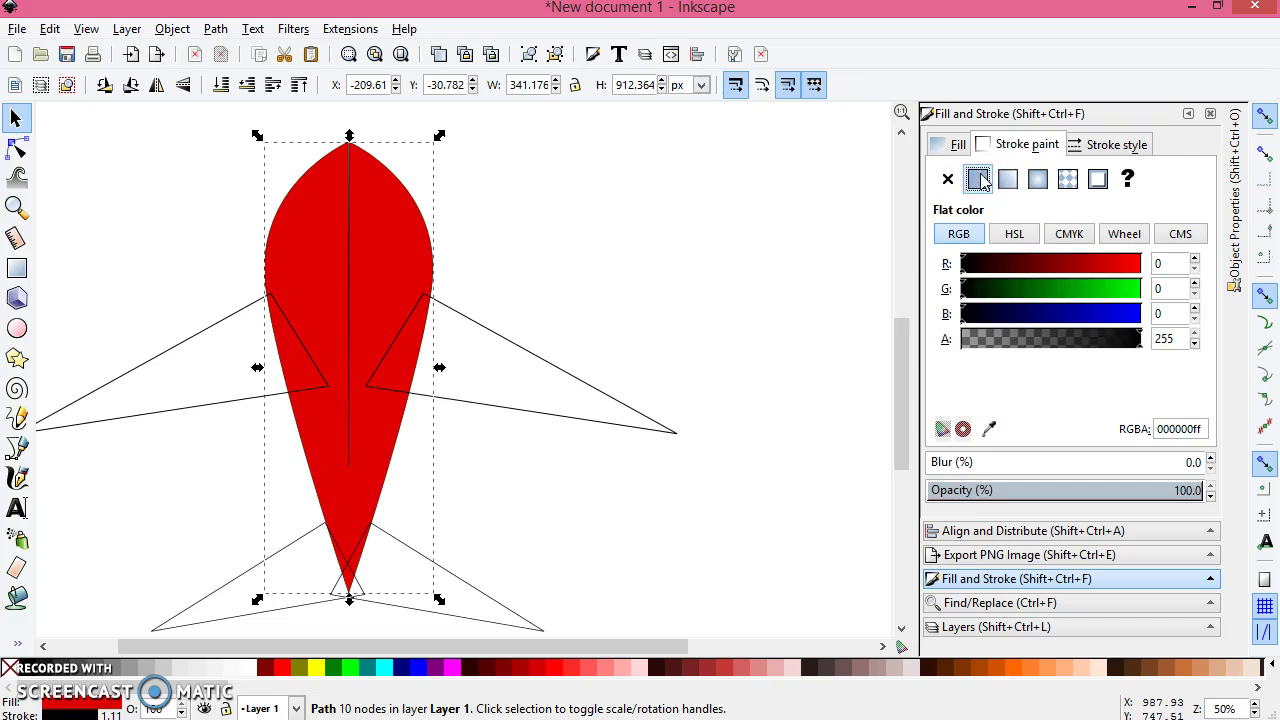
{"action": "left_click", "coordinate": [989, 428]}
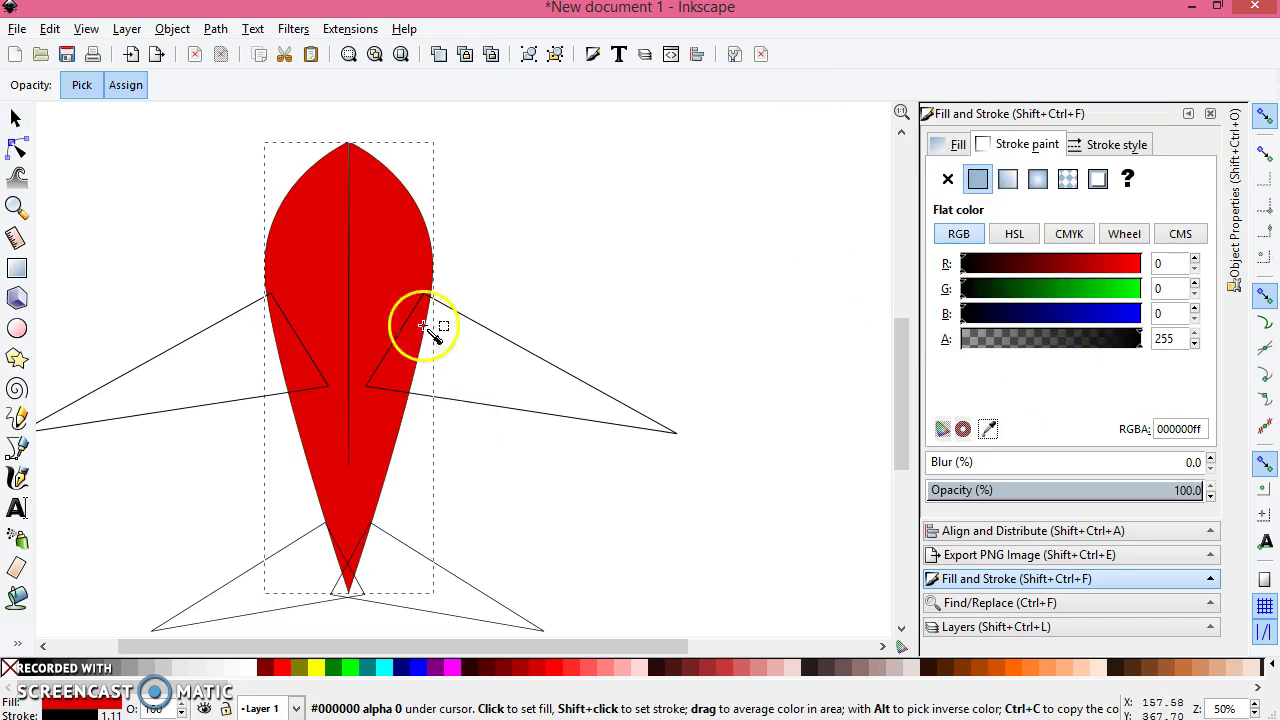
{"action": "left_click", "coordinate": [397, 268]}
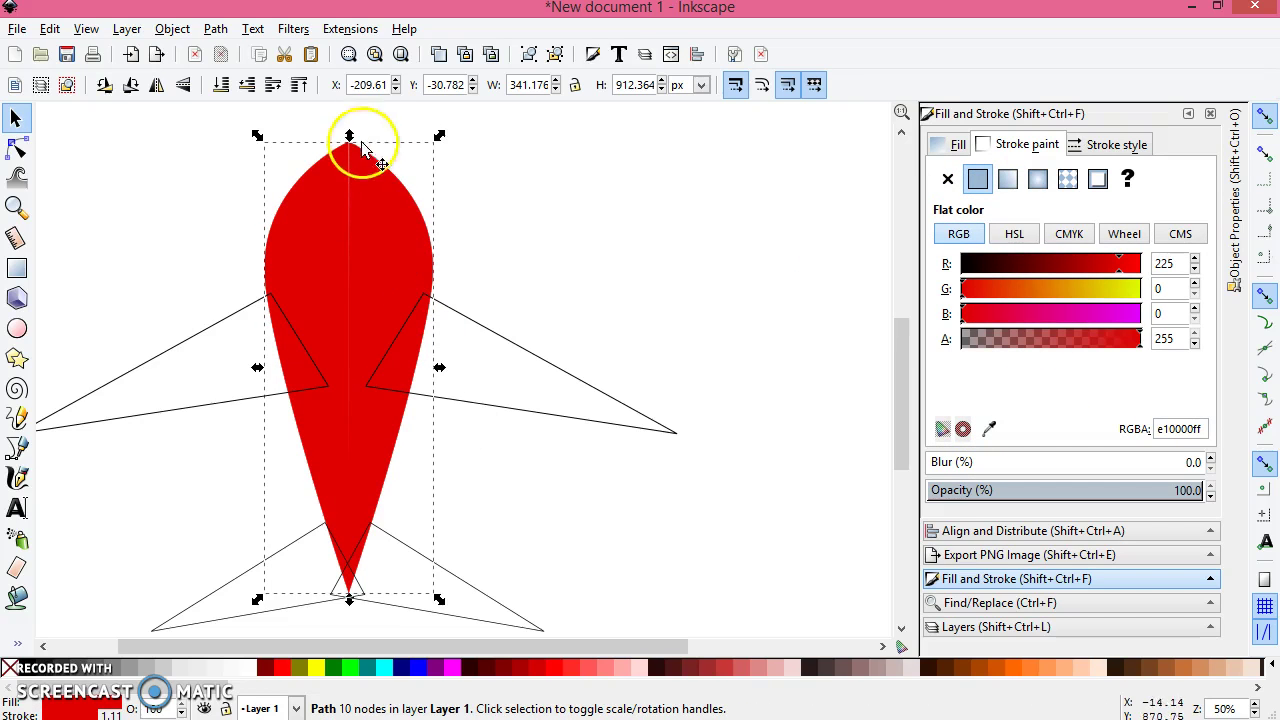
{"action": "scroll", "coordinate": [356, 160], "scroll_direction": "up", "scroll_amount": 3}
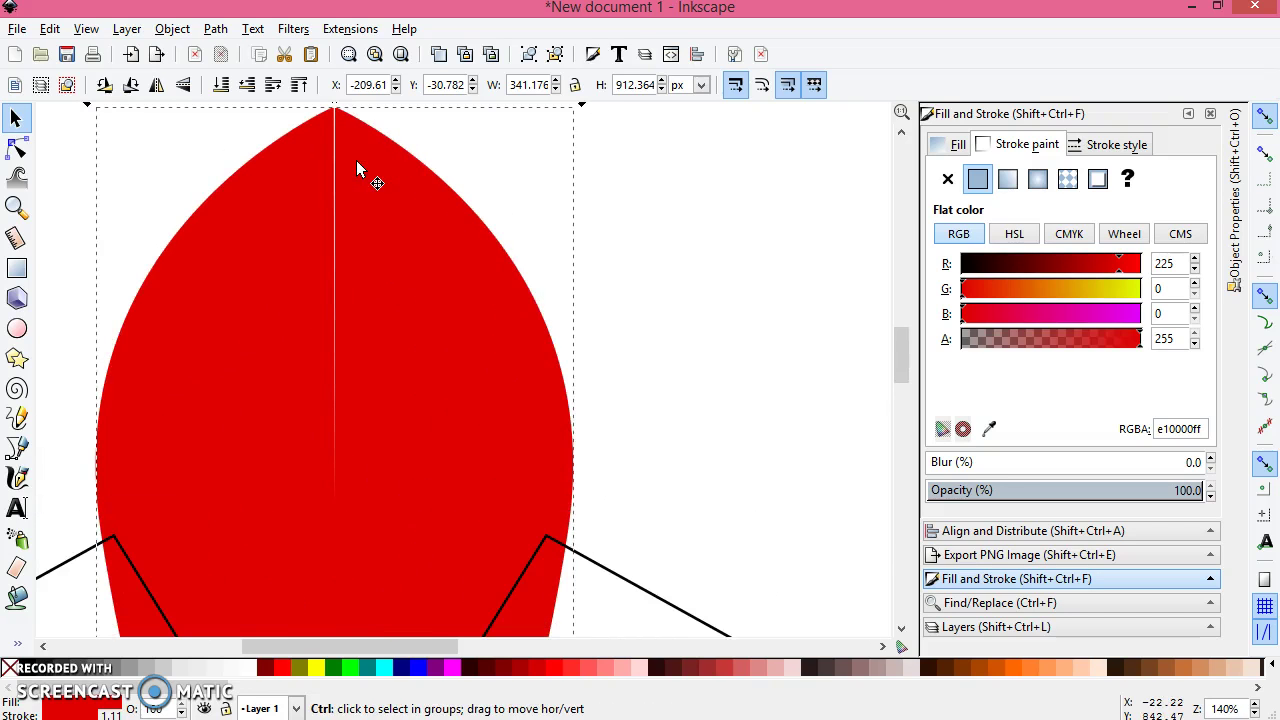
{"action": "scroll", "coordinate": [426, 240], "scroll_direction": "up", "scroll_amount": 5}
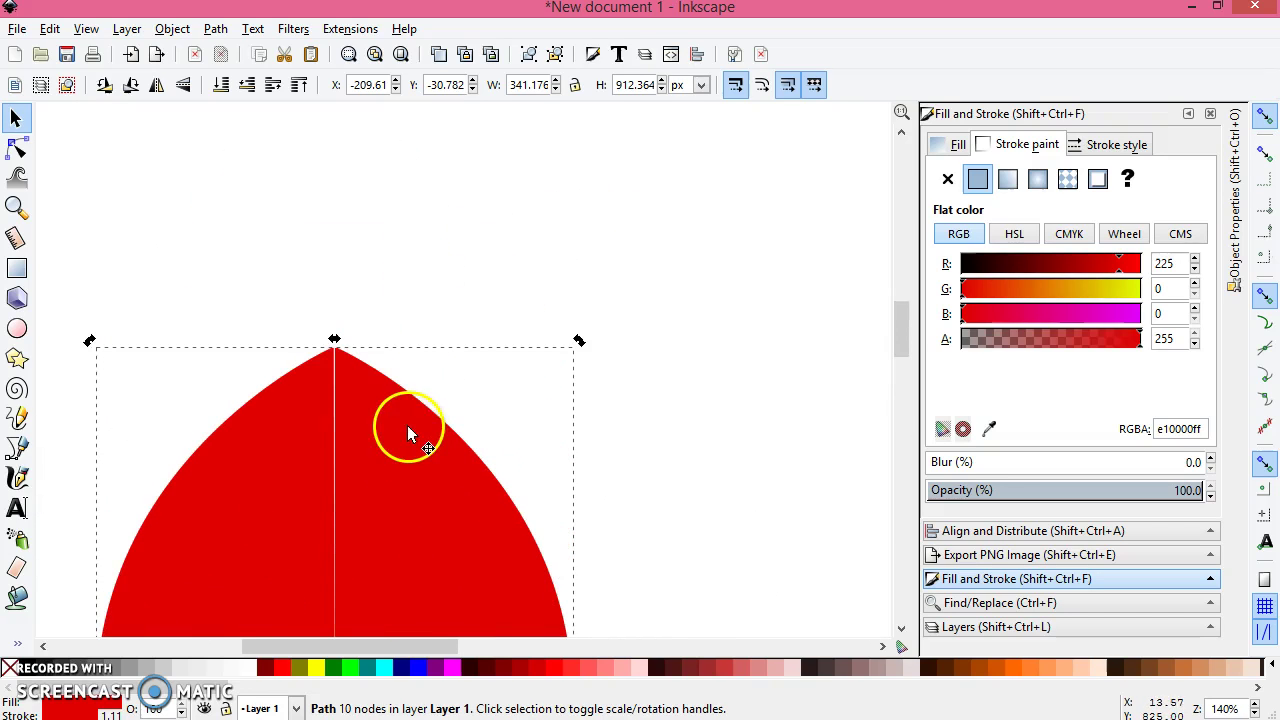
{"action": "left_click", "coordinate": [16, 148]}
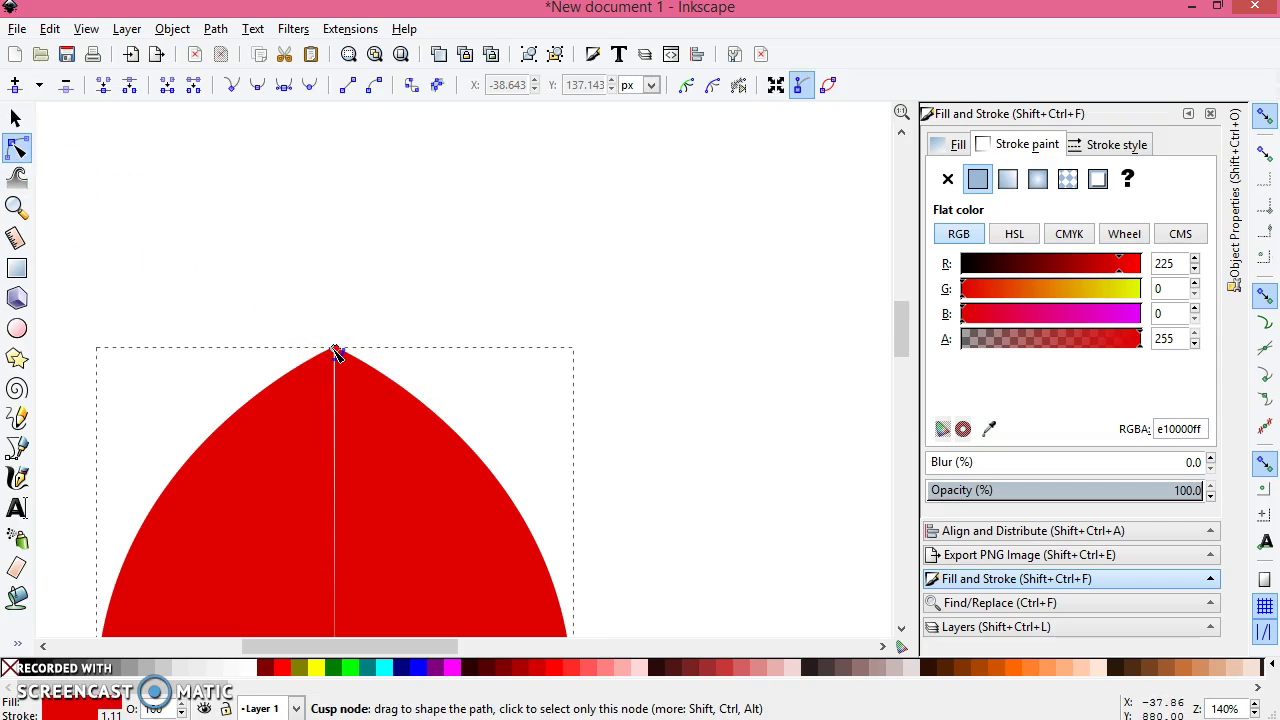
{"action": "left_click_drag", "start_coordinate": [336, 354], "coordinate": [331, 352]}
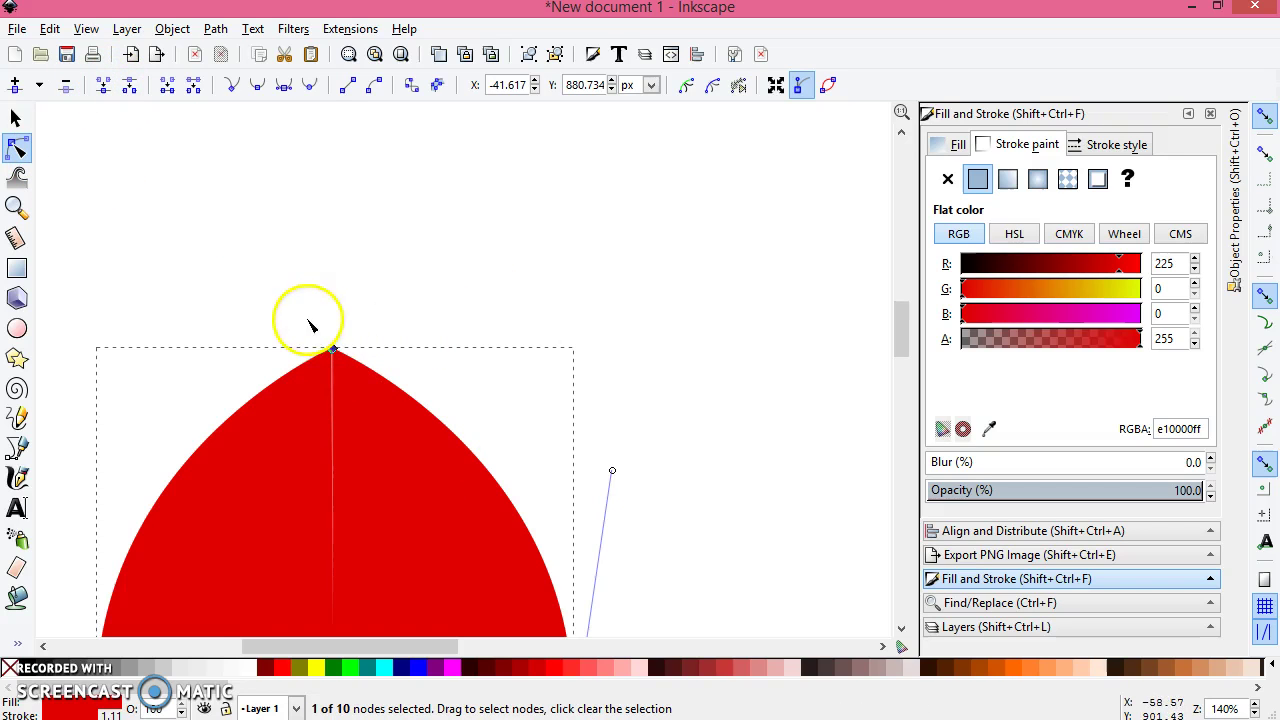
{"action": "left_click_drag", "start_coordinate": [307, 320], "coordinate": [368, 406]}
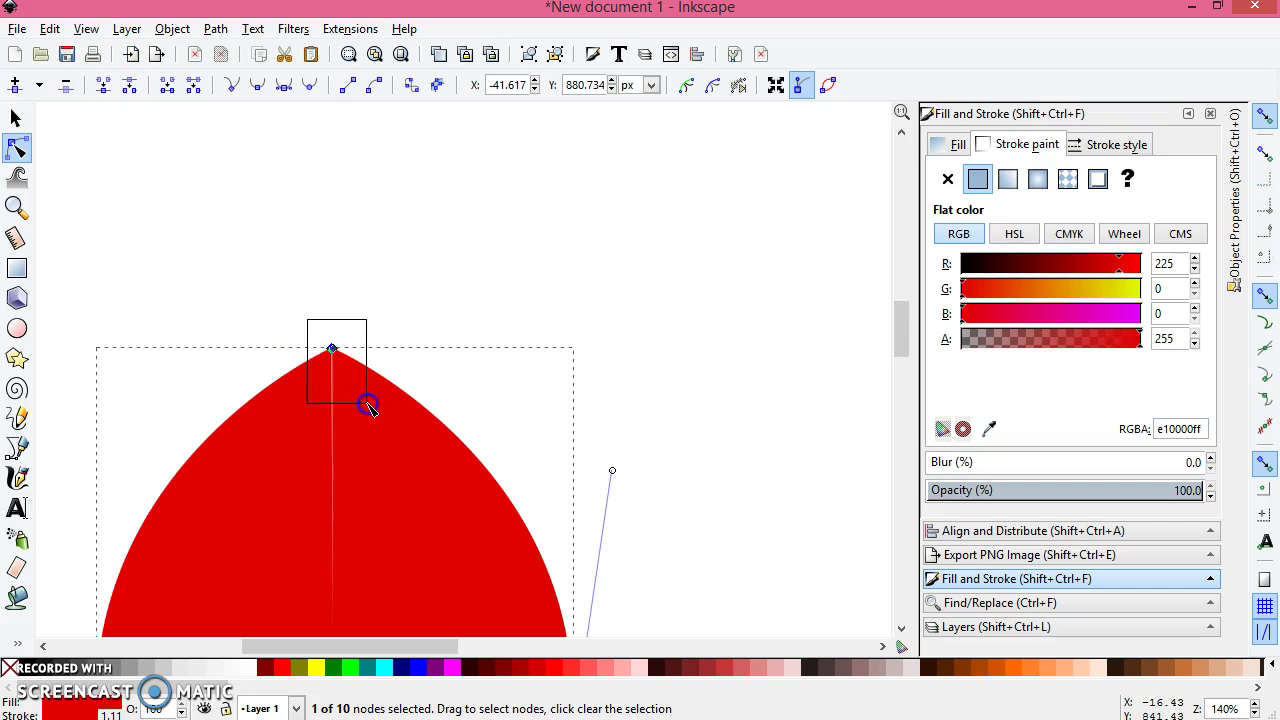
{"action": "left_click", "coordinate": [169, 85]}
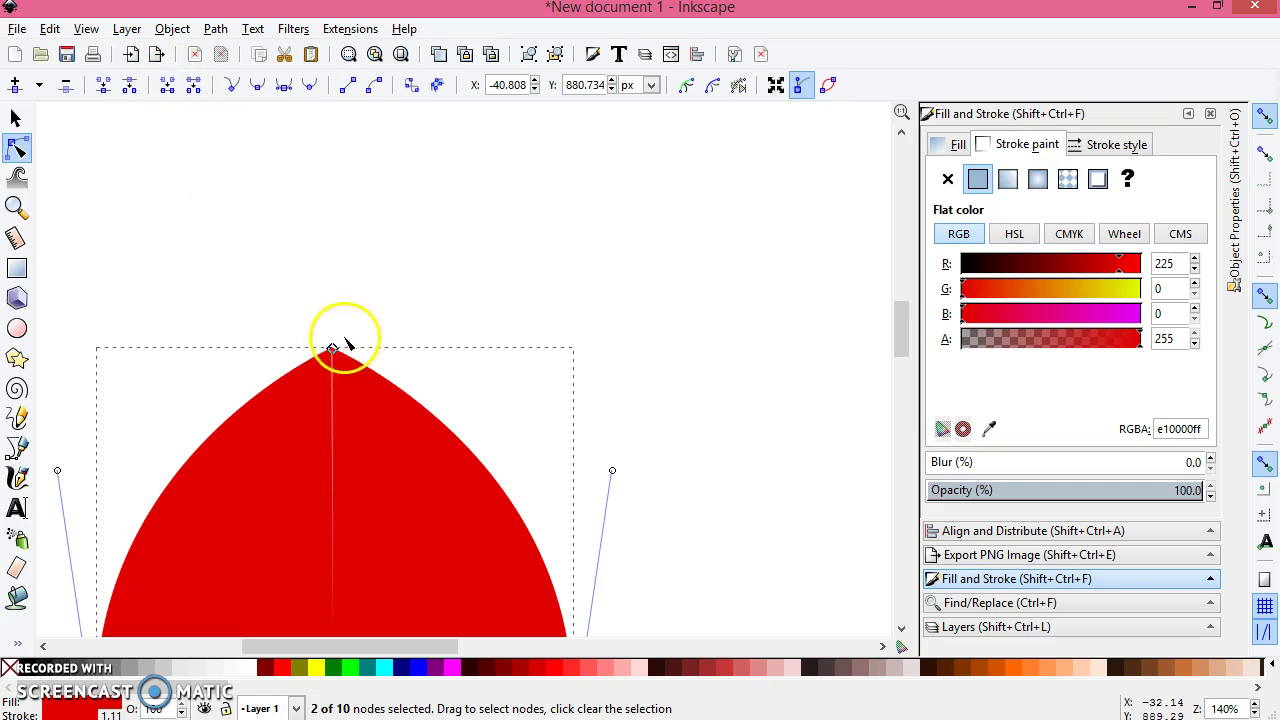
{"action": "left_click", "coordinate": [169, 89]}
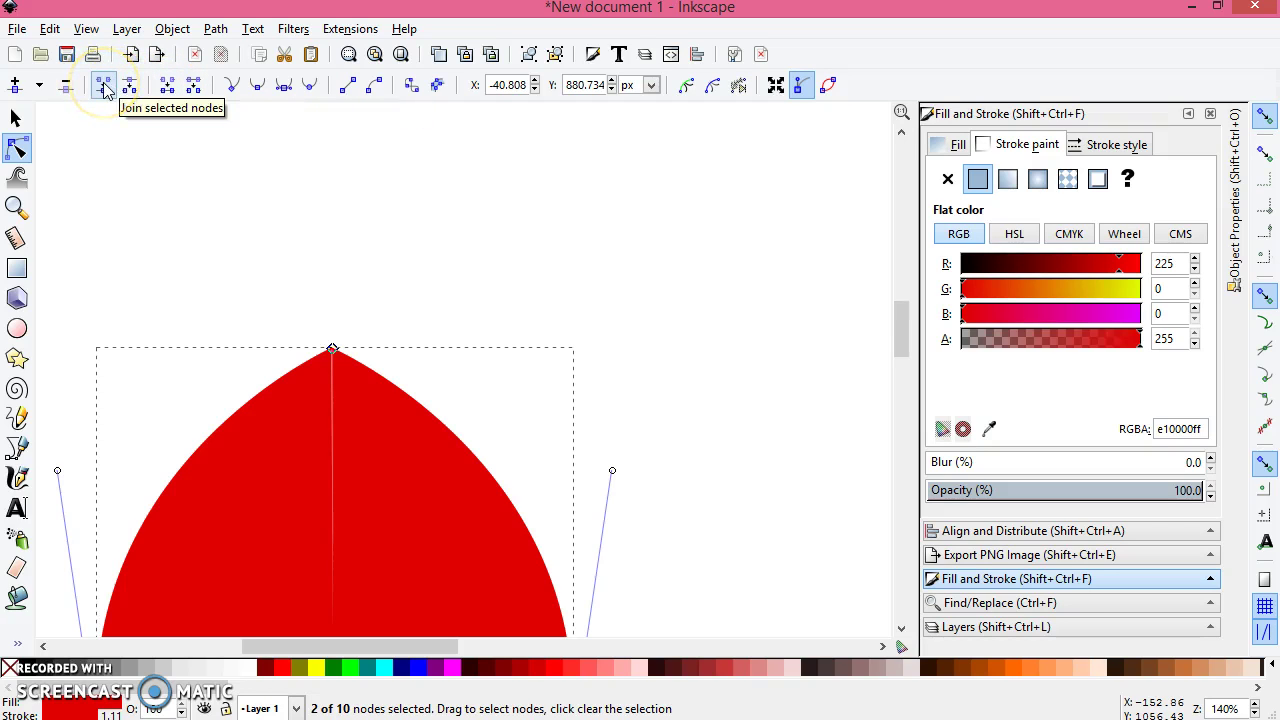
{"action": "left_click", "coordinate": [400, 286]}
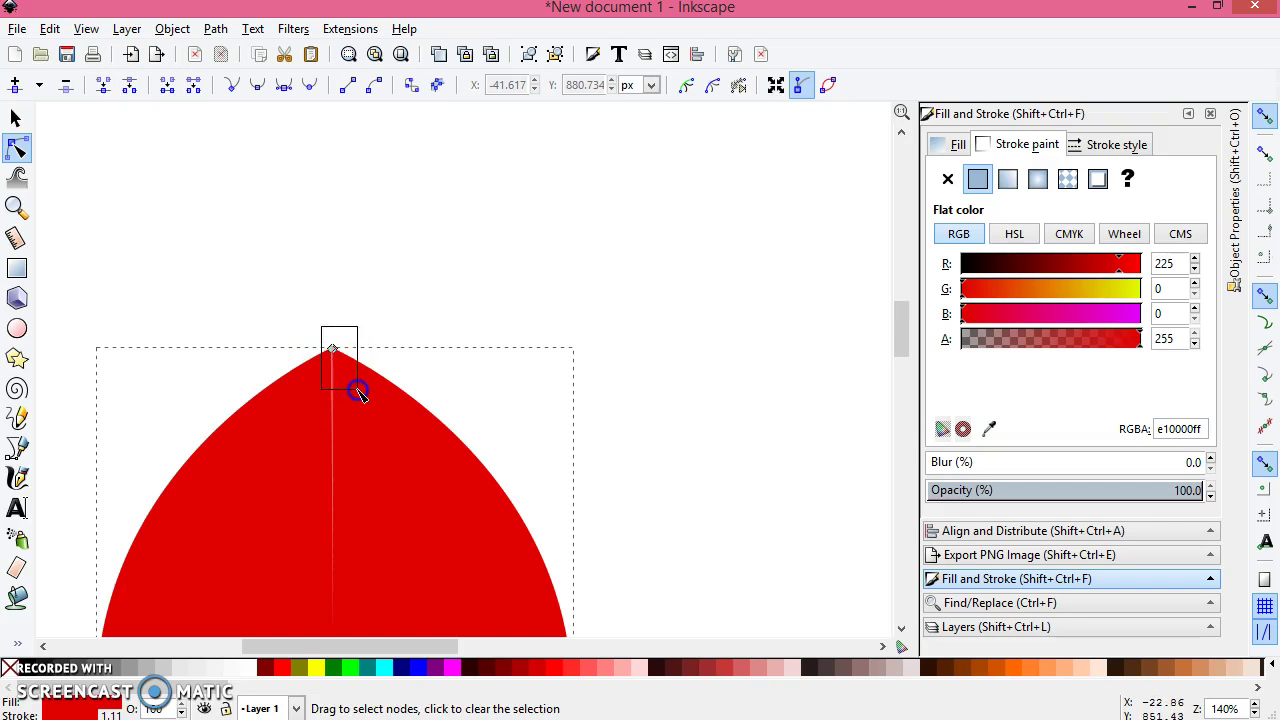
{"action": "left_click_drag", "start_coordinate": [359, 394], "coordinate": [360, 392]}
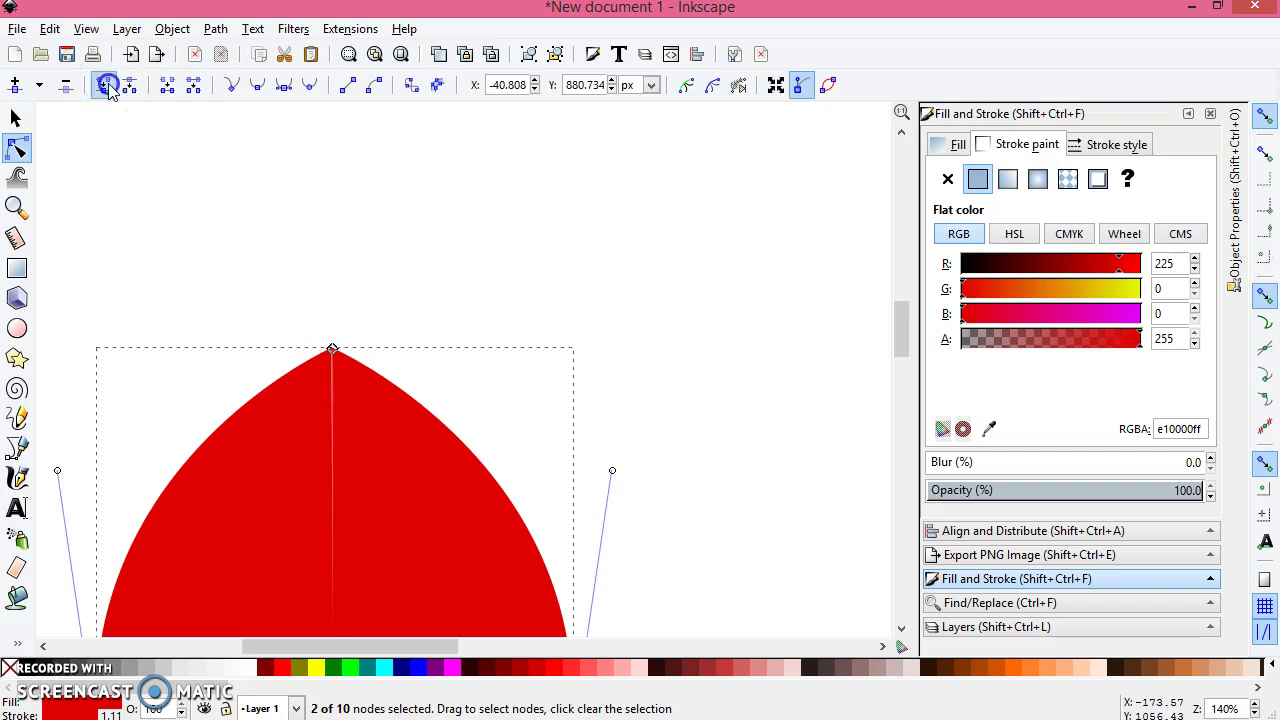
{"action": "left_click", "coordinate": [408, 313]}
- Fill the left main wing with flat violet, RGBA 6700e0ff
{"action": "scroll", "coordinate": [412, 314], "scroll_direction": "down", "scroll_amount": 6}
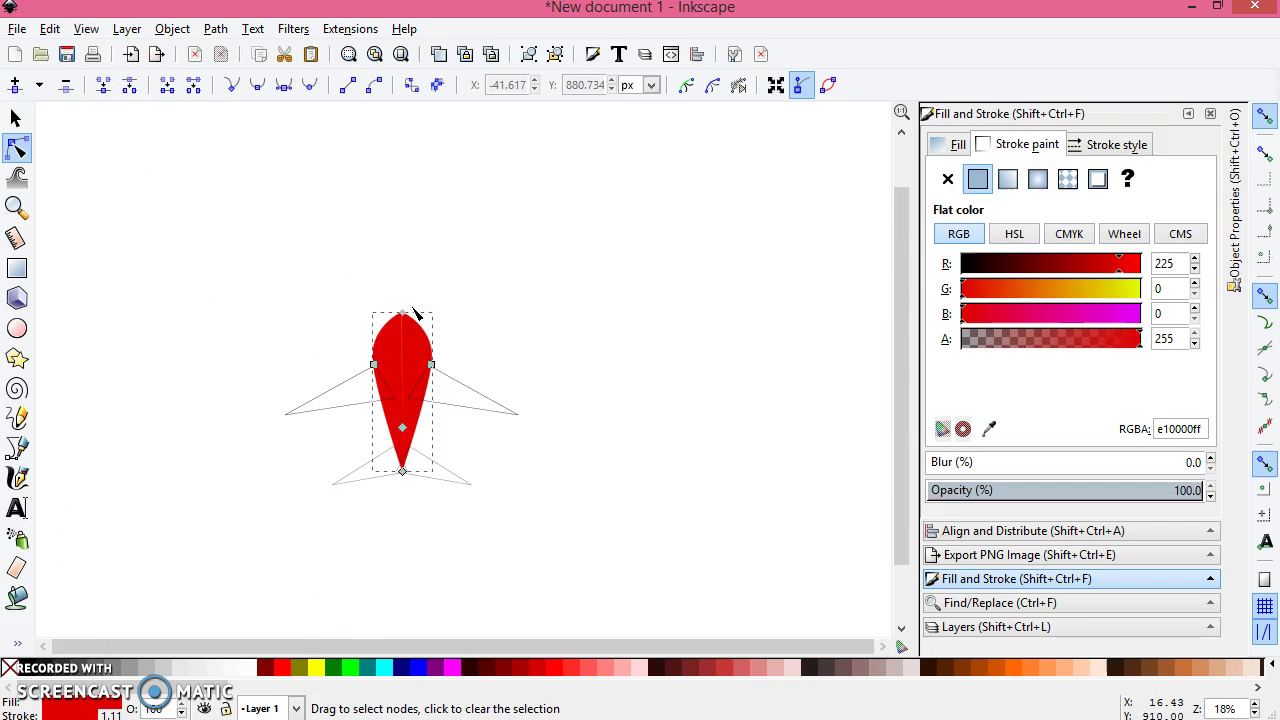
{"action": "scroll", "coordinate": [467, 283], "scroll_direction": "down", "scroll_amount": 3}
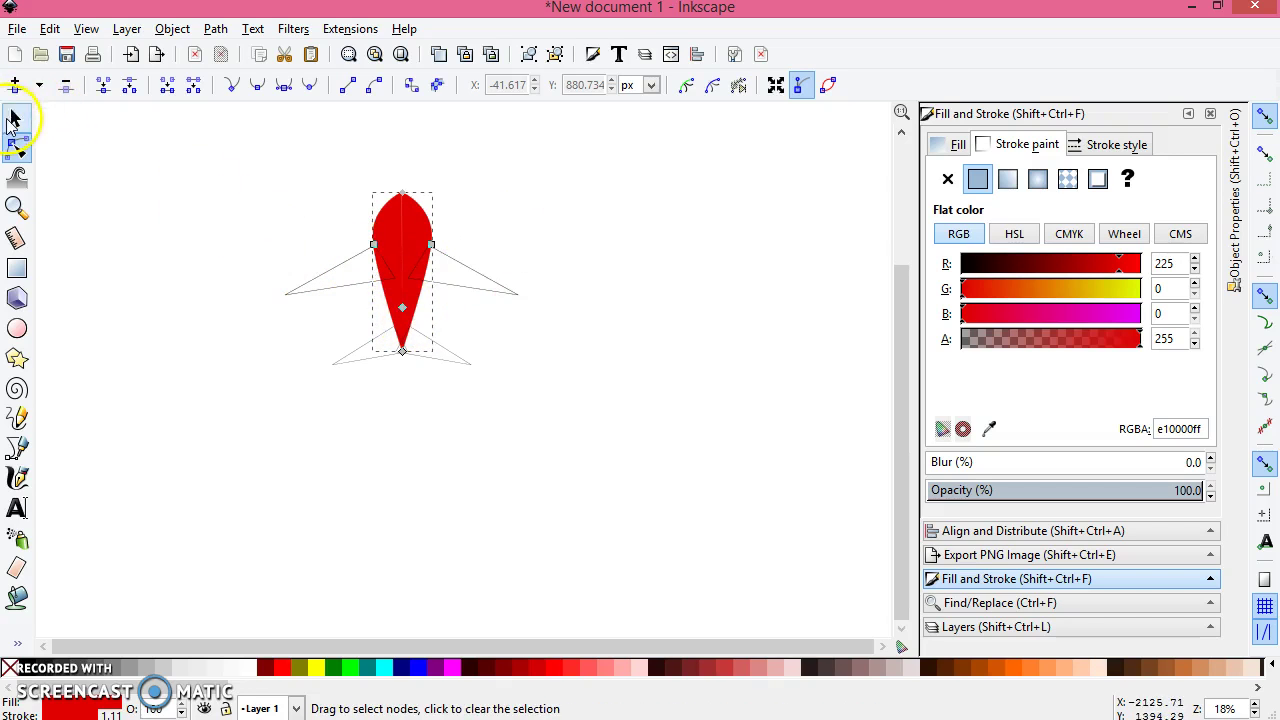
{"action": "left_click", "coordinate": [12, 118]}
{"action": "left_click", "coordinate": [346, 271]}
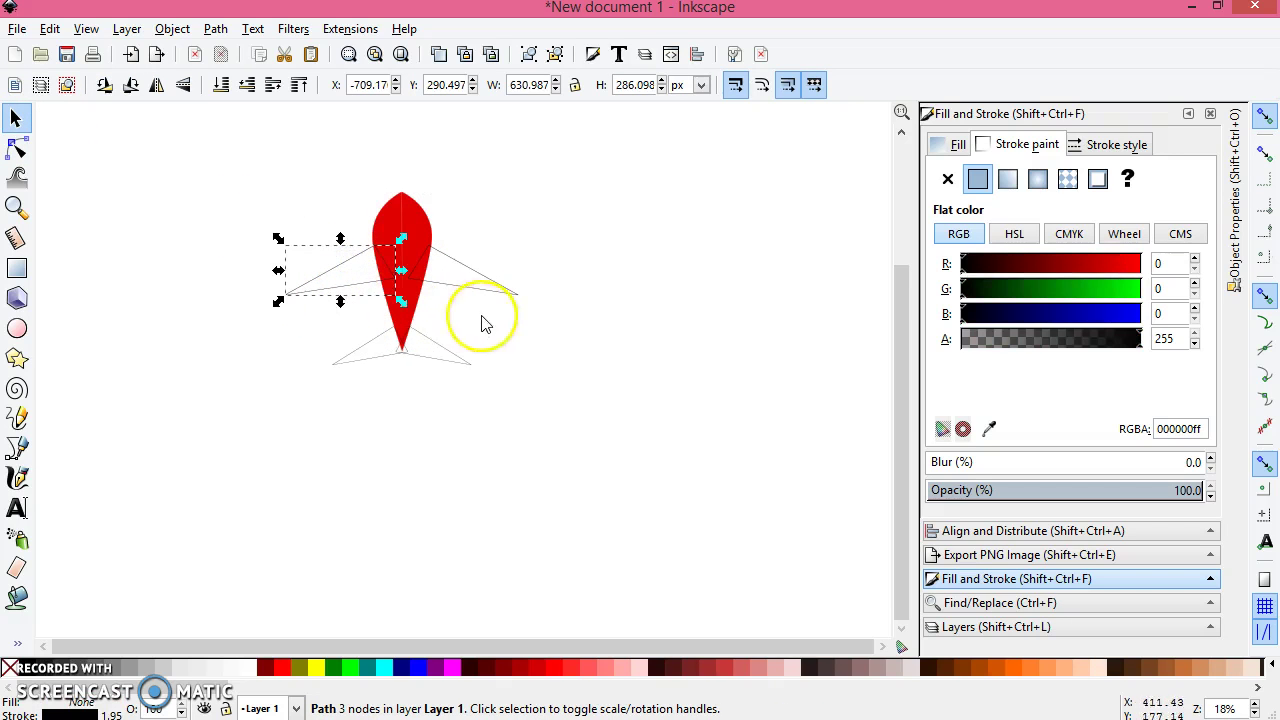
{"action": "left_click", "coordinate": [1119, 316]}
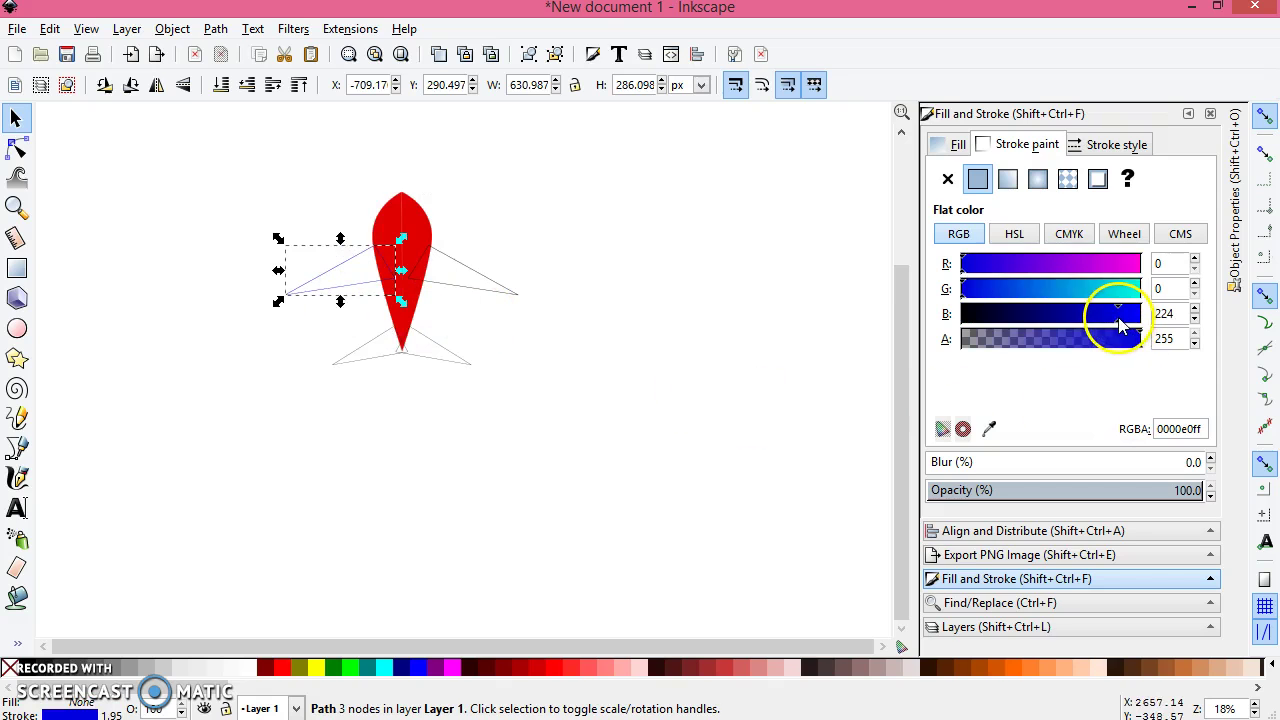
{"action": "left_click", "coordinate": [967, 146]}
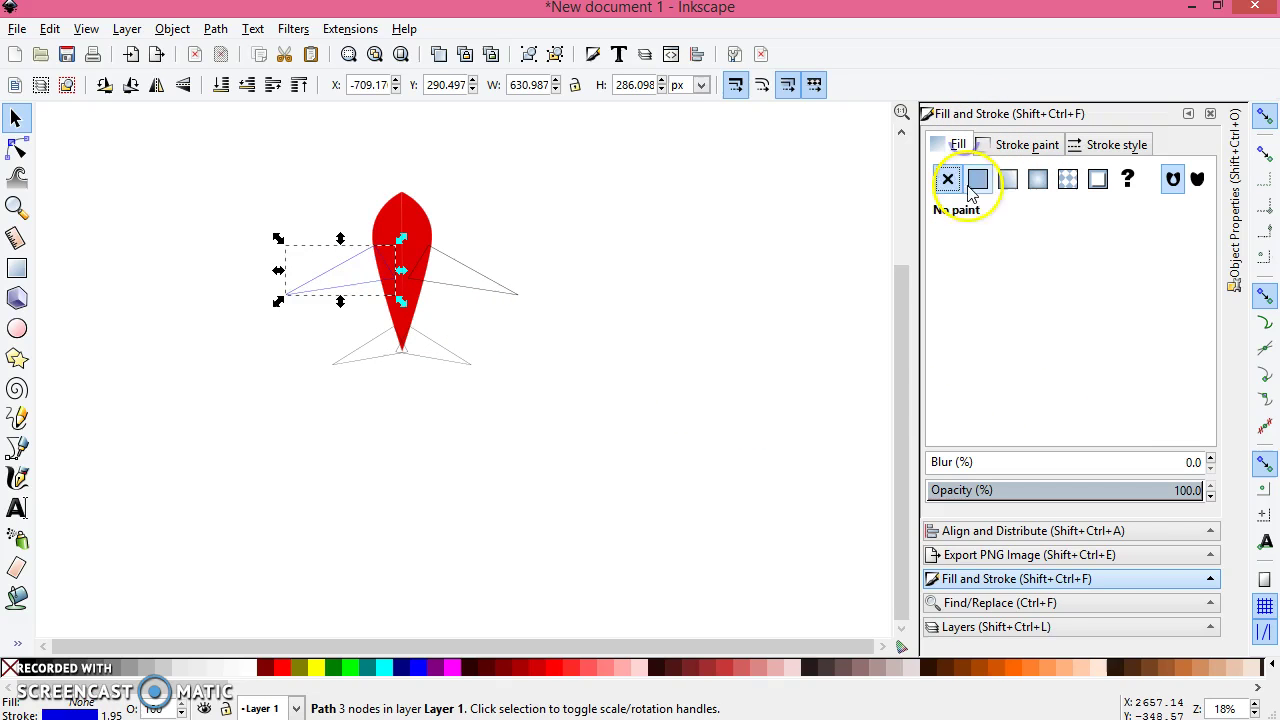
{"action": "left_click", "coordinate": [977, 178]}
{"action": "left_click", "coordinate": [1120, 315]}
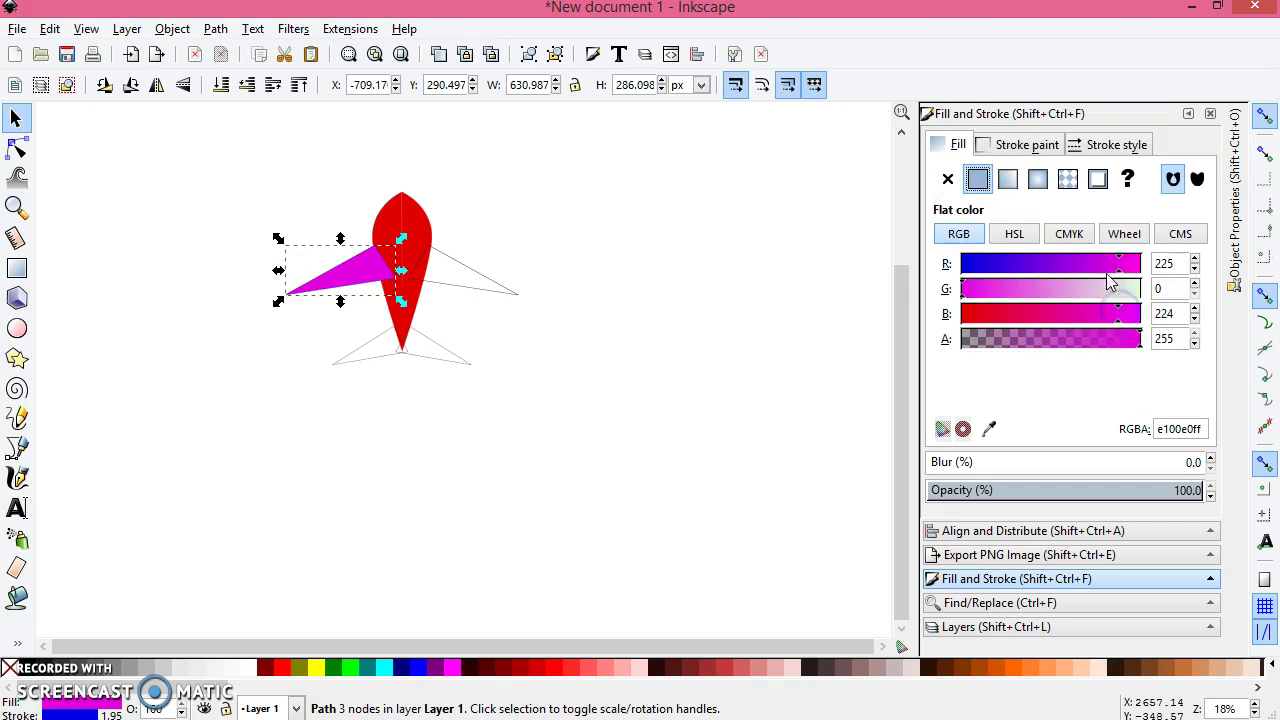
{"action": "left_click_drag", "start_coordinate": [1074, 277], "coordinate": [1012, 277]}
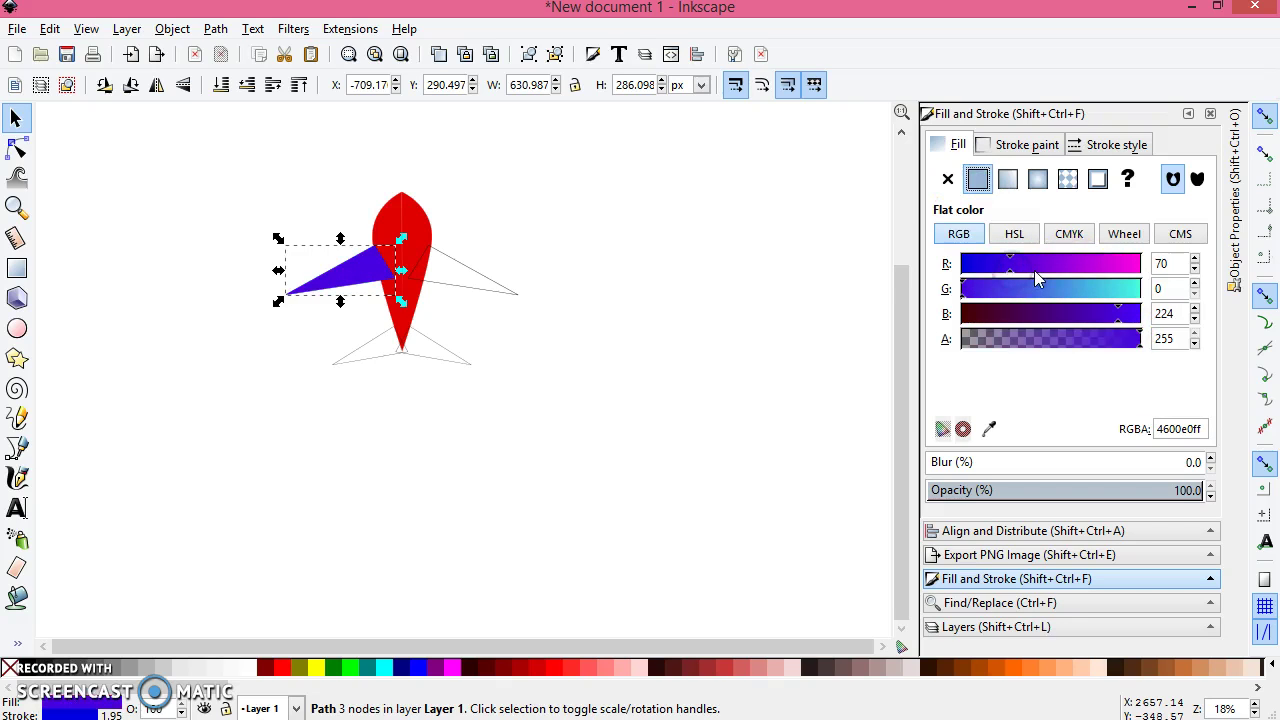
{"action": "left_click", "coordinate": [1035, 271]}
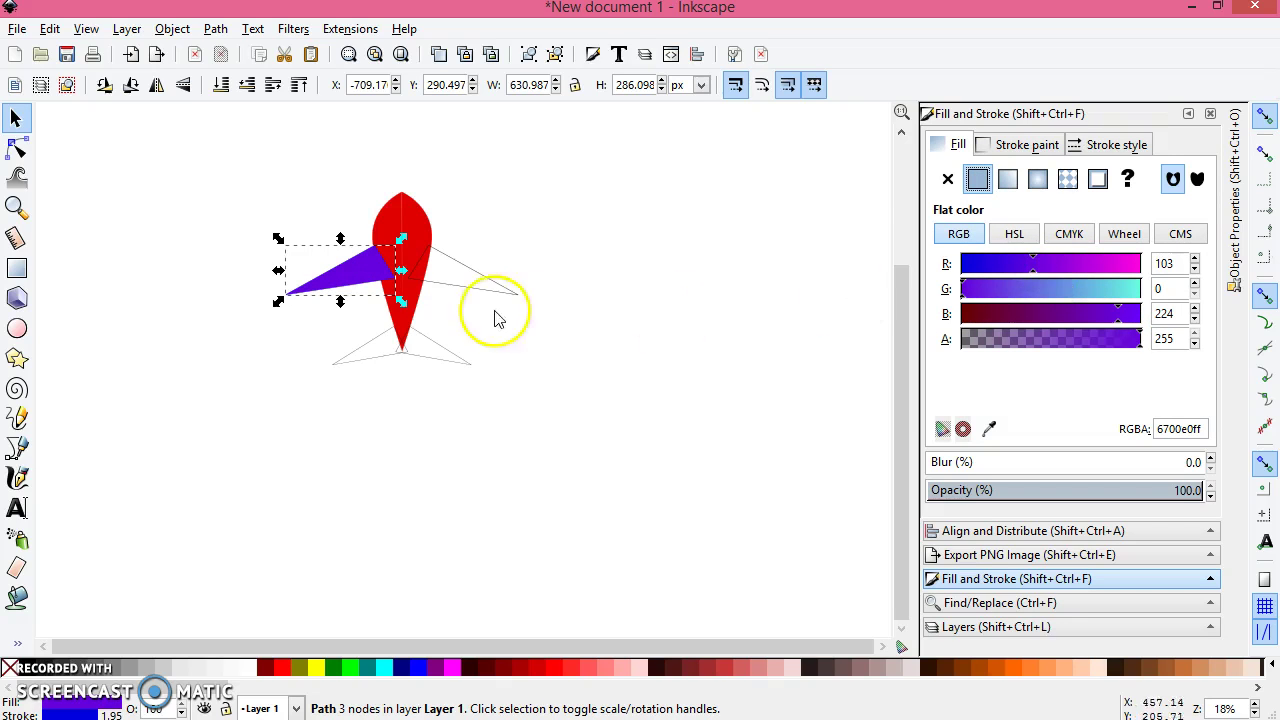
- Apply the same violet fill to the right wing and both back-wing triangles
{"action": "left_click", "coordinate": [457, 289]}
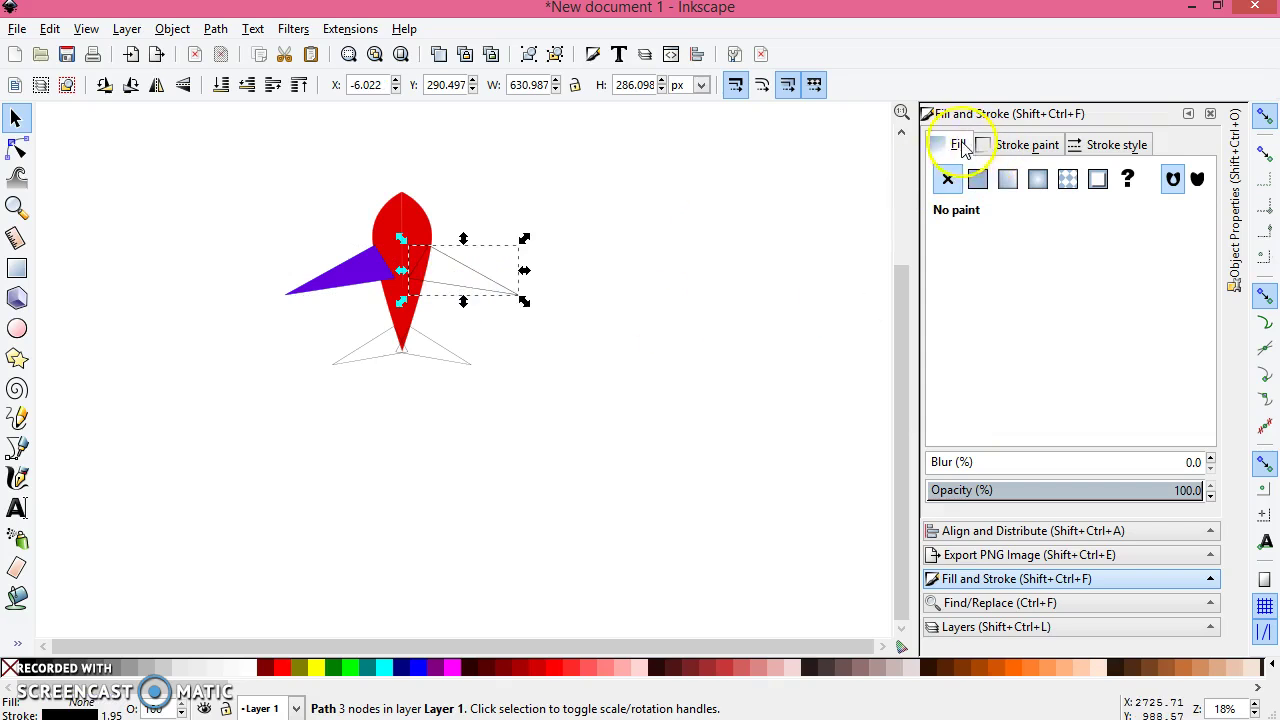
{"action": "left_click", "coordinate": [977, 181]}
{"action": "left_click", "coordinate": [380, 360]}
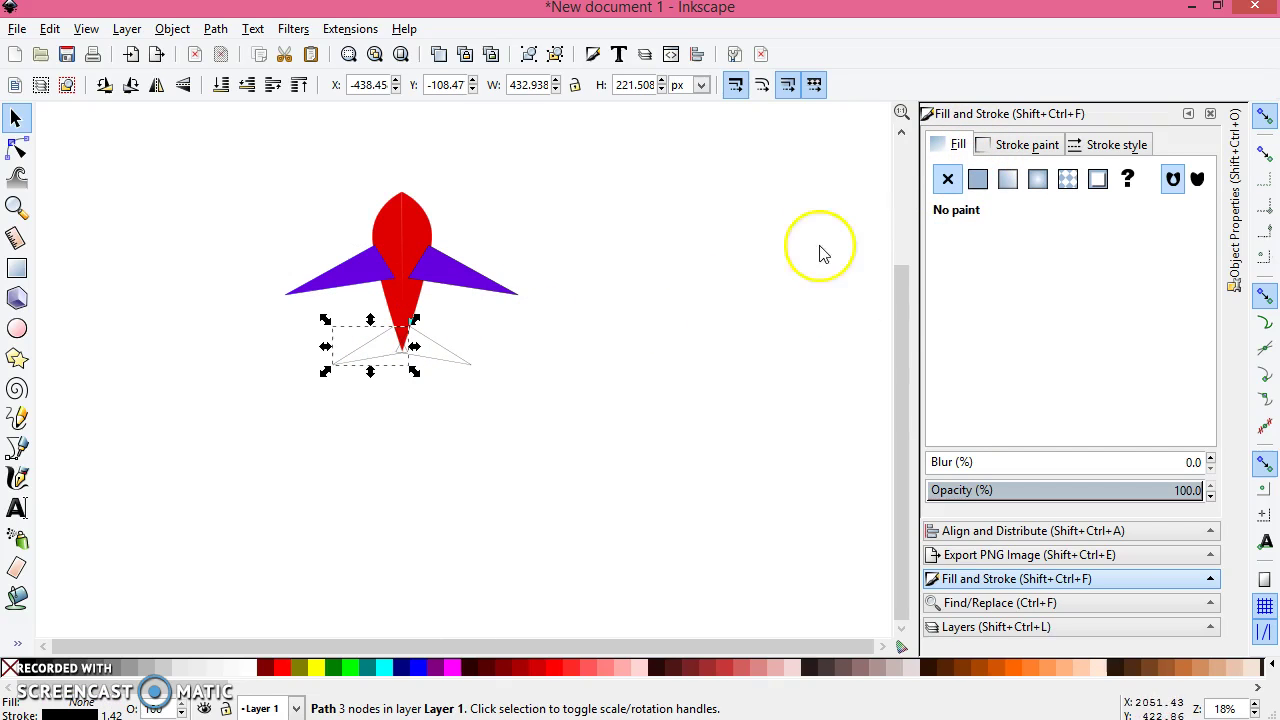
{"action": "left_click", "coordinate": [977, 181]}
{"action": "left_click", "coordinate": [437, 360]}
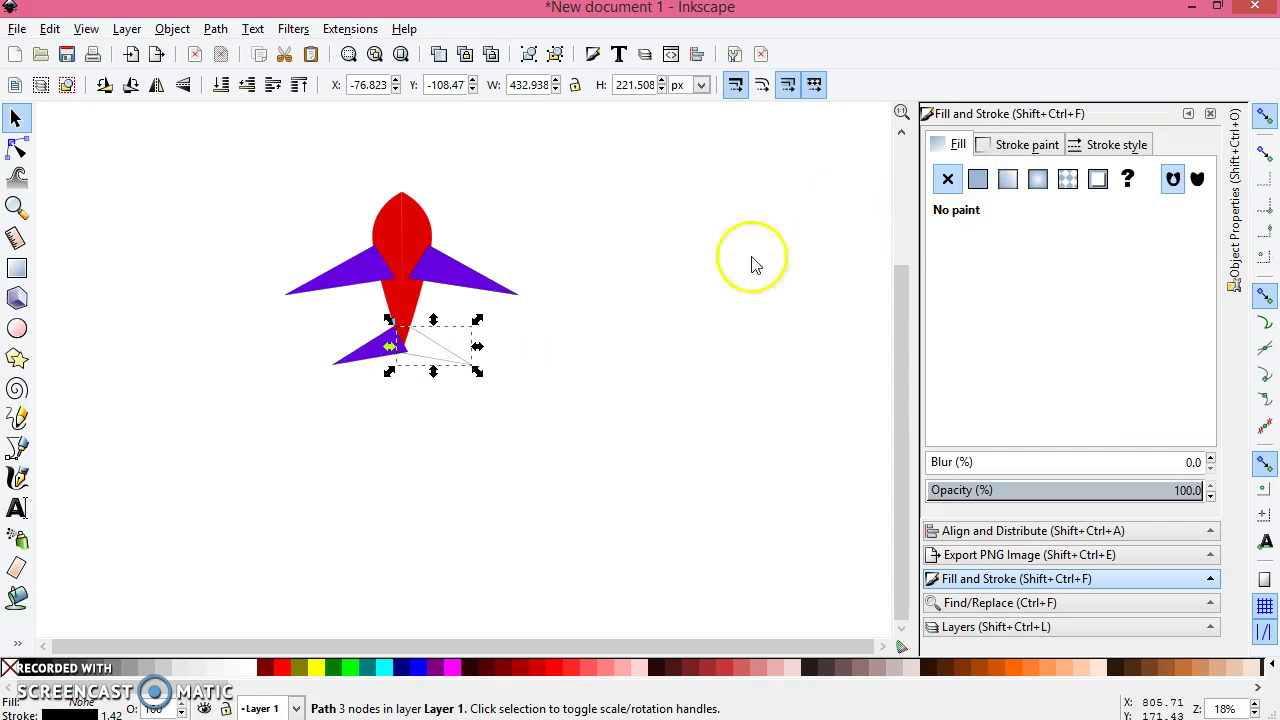
{"action": "left_click", "coordinate": [977, 180]}
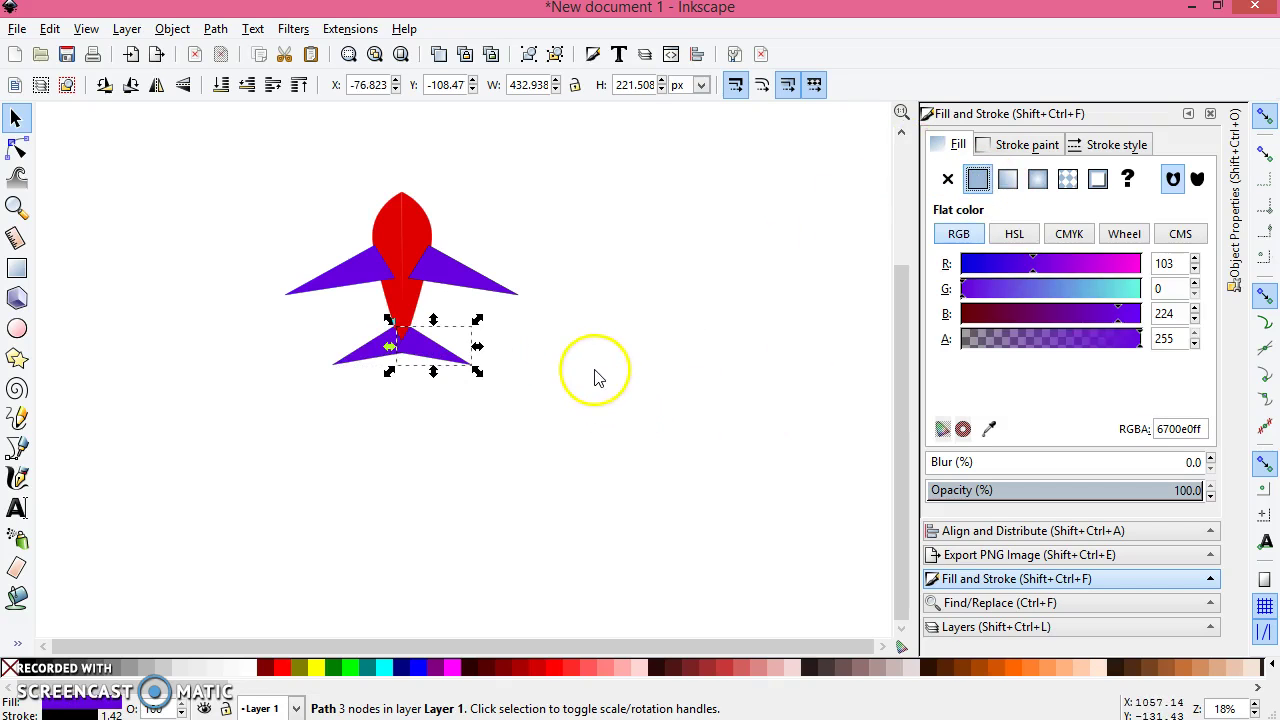
- Remove the right wing's outline by setting its stroke paint to none
{"action": "left_click", "coordinate": [430, 350]}
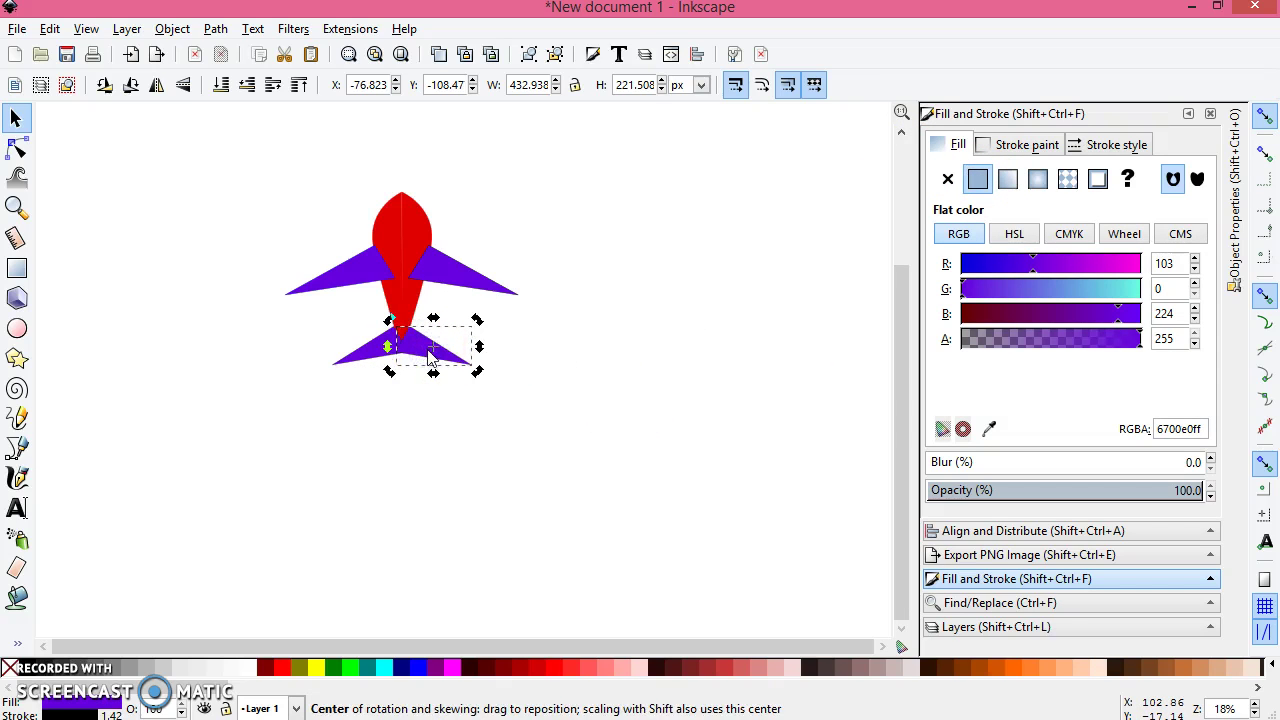
{"action": "left_click", "coordinate": [409, 355]}
{"action": "scroll", "coordinate": [409, 355], "scroll_direction": "up", "scroll_amount": 3, "text": "ctrl"}
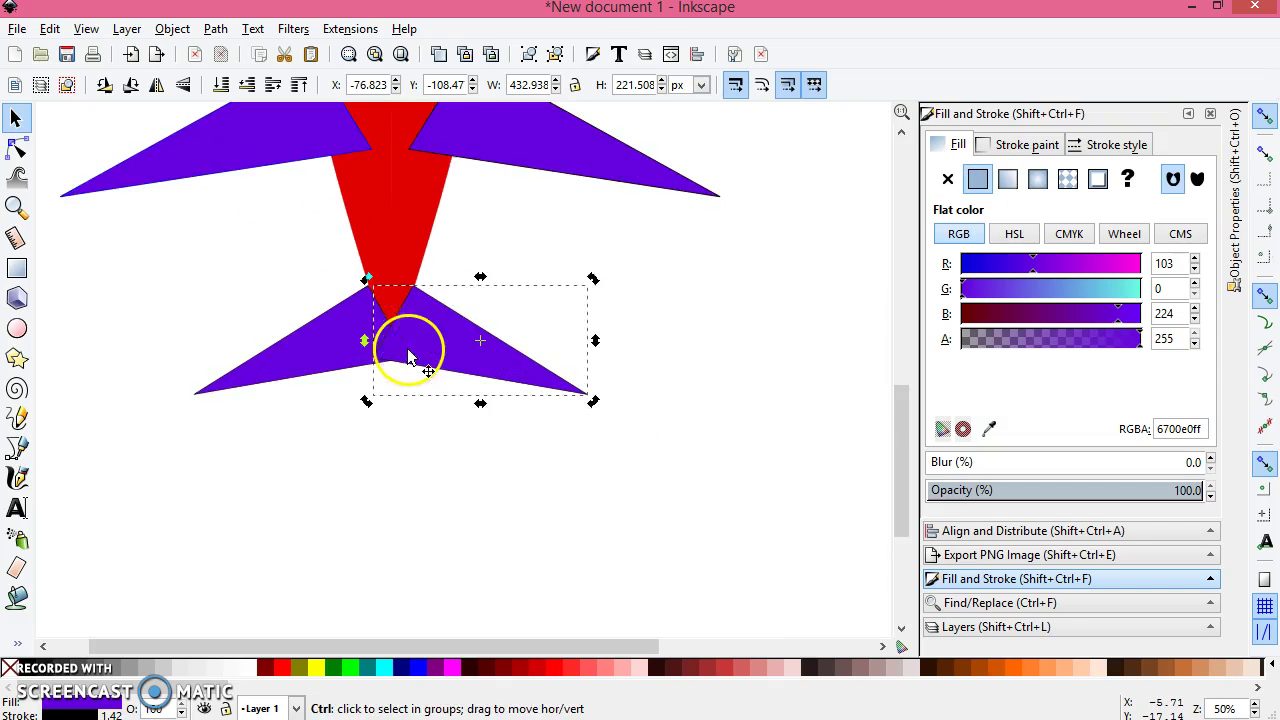
{"action": "left_click", "coordinate": [450, 145]}
{"action": "scroll", "coordinate": [503, 196], "scroll_direction": "up", "scroll_amount": 3}
{"action": "scroll", "coordinate": [493, 272], "scroll_direction": "up", "scroll_amount": 4}
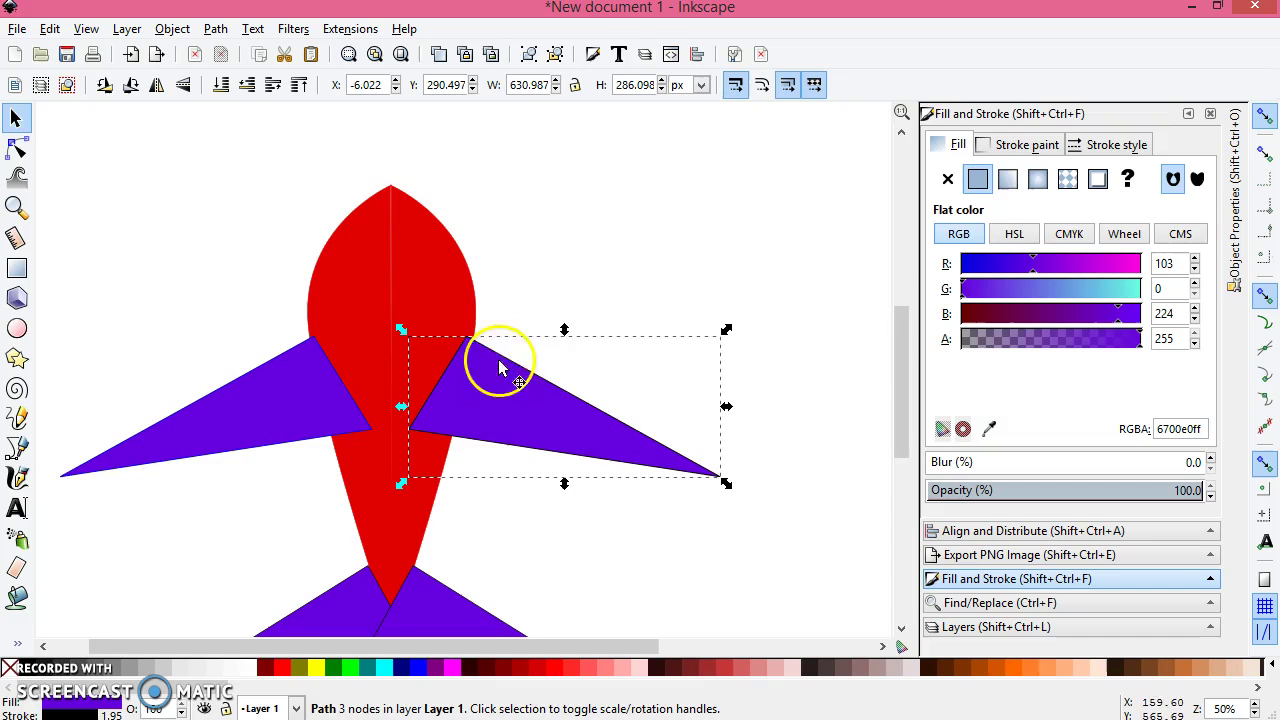
{"action": "left_click", "coordinate": [1028, 150]}
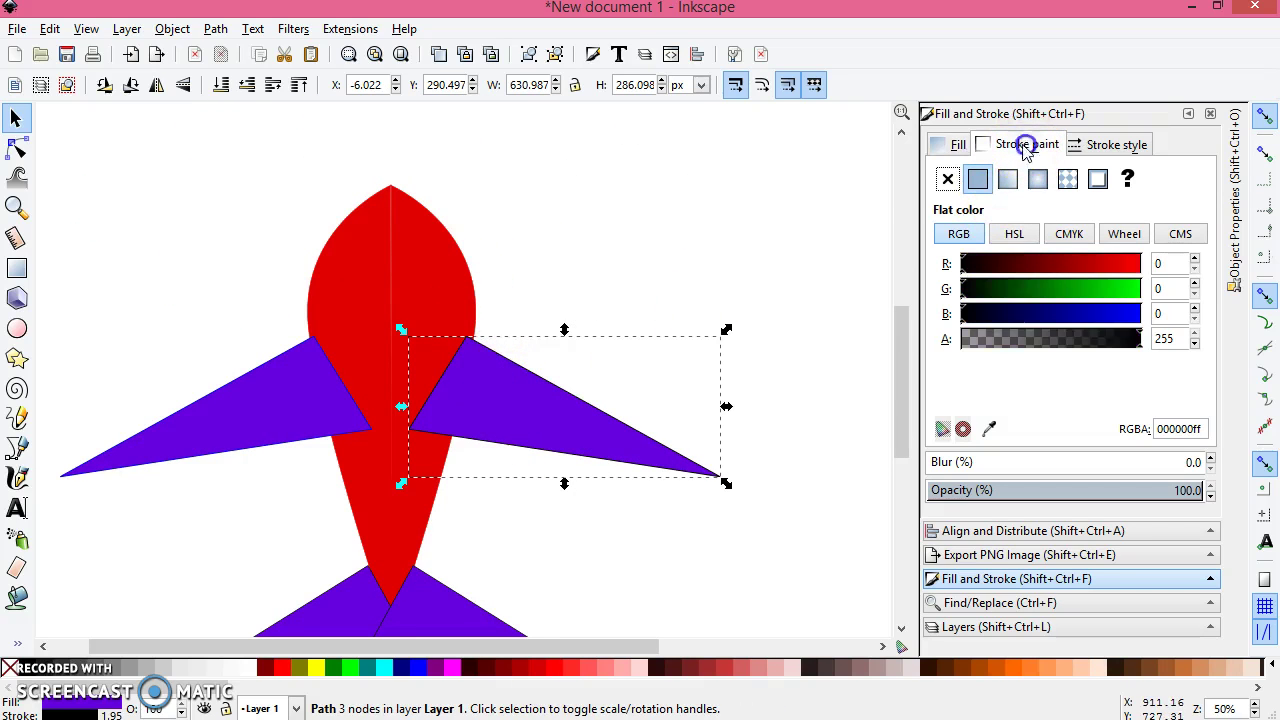
{"action": "left_click", "coordinate": [947, 179]}
- Remove the outlines of the left wing and both lower tail pieces, then reselect the right wing
{"action": "left_click", "coordinate": [298, 415]}
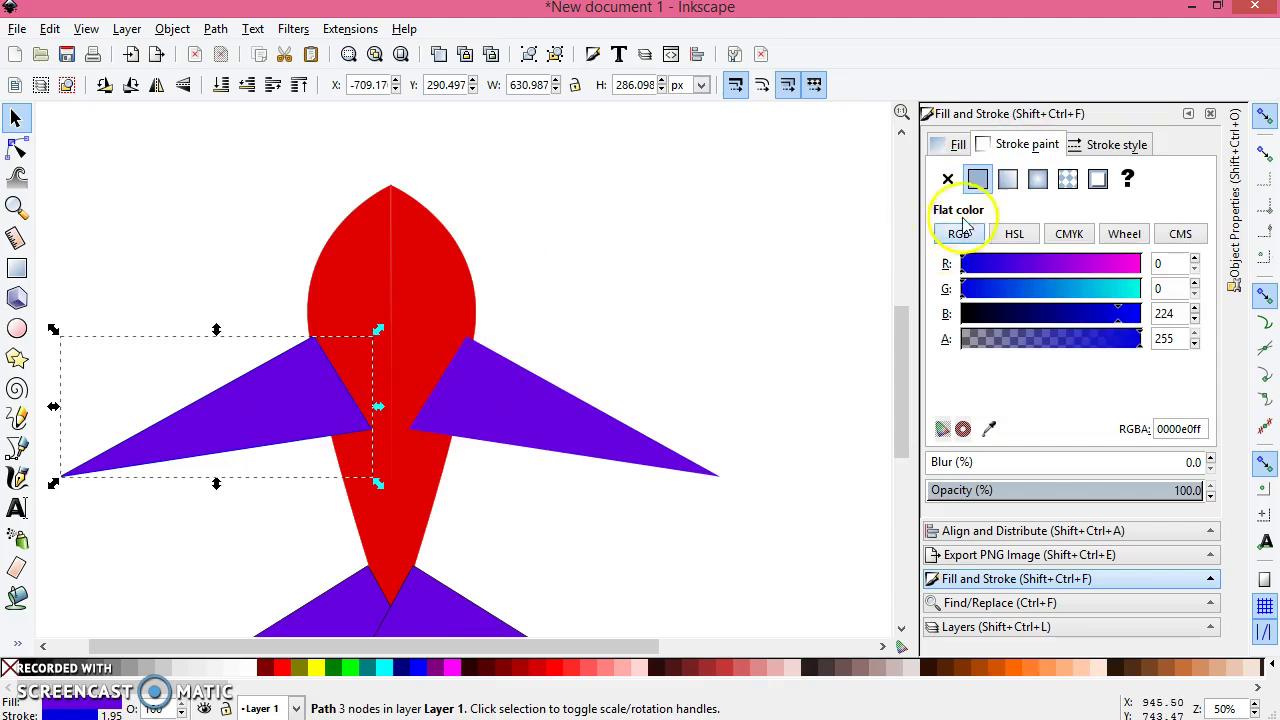
{"action": "left_click", "coordinate": [947, 179]}
{"action": "left_click", "coordinate": [357, 609]}
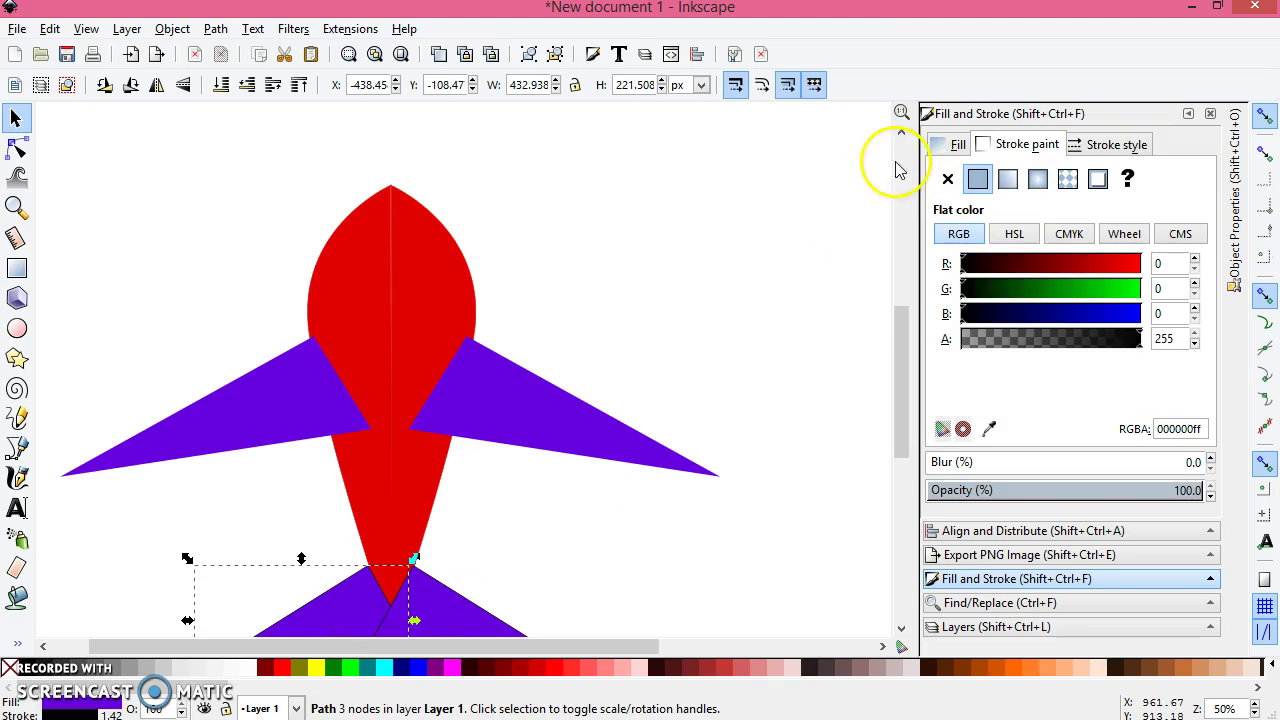
{"action": "left_click", "coordinate": [947, 179]}
{"action": "left_click", "coordinate": [425, 612]}
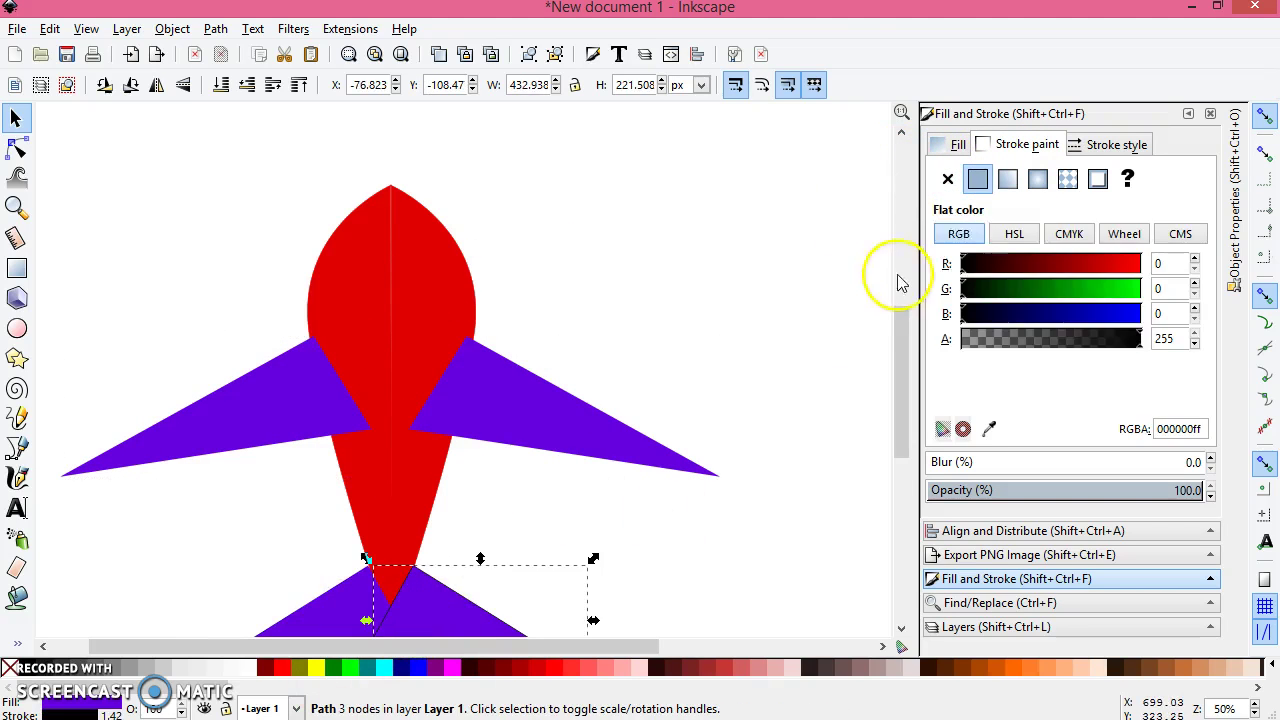
{"action": "left_click", "coordinate": [947, 179]}
{"action": "left_click", "coordinate": [510, 395]}
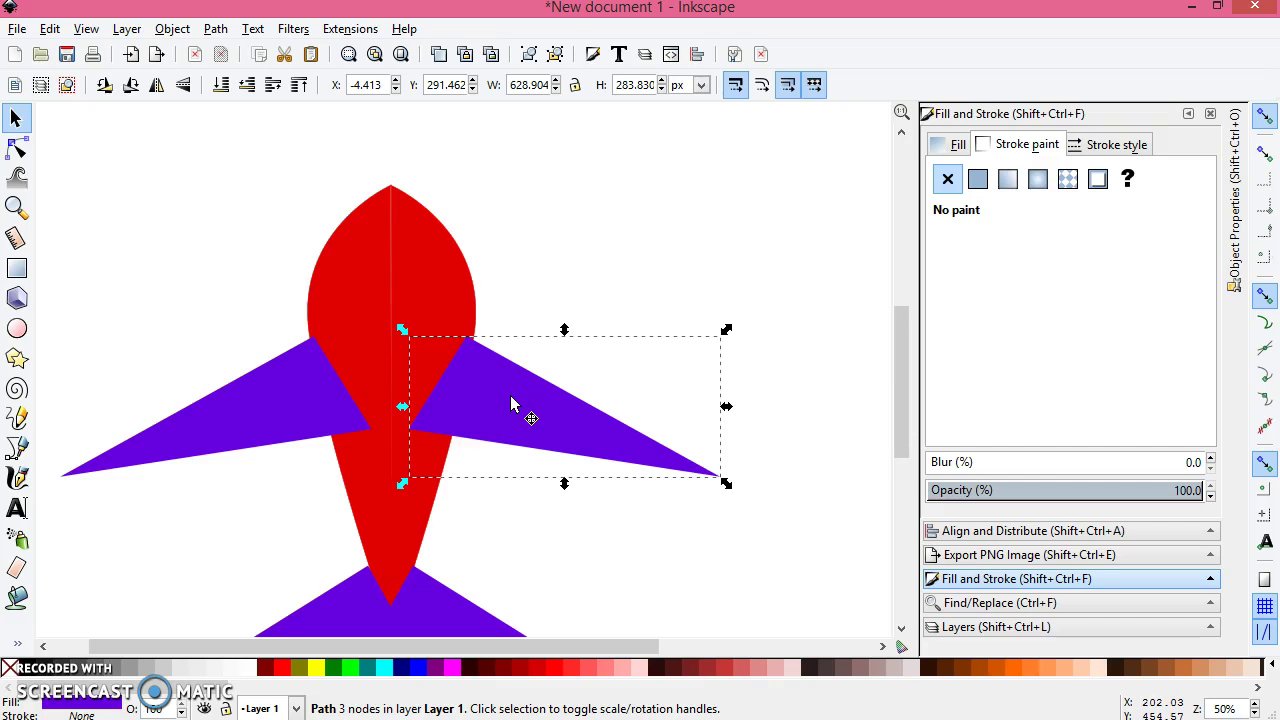
- Lower the right wing beneath the red fuselage with Page Down, then deselect everything
{"action": "key", "text": "Page_Down"}
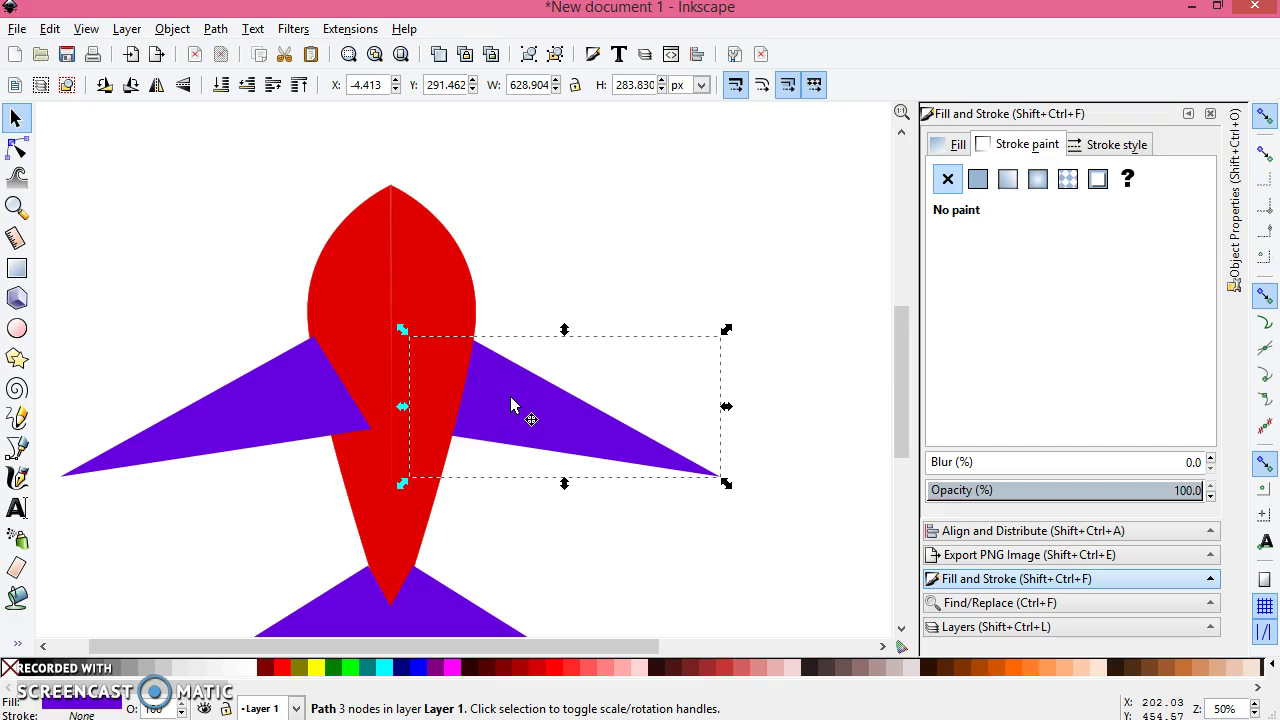
{"action": "left_click", "coordinate": [298, 410]}
{"action": "scroll", "coordinate": [300, 450], "scroll_direction": "down", "scroll_amount": 5}
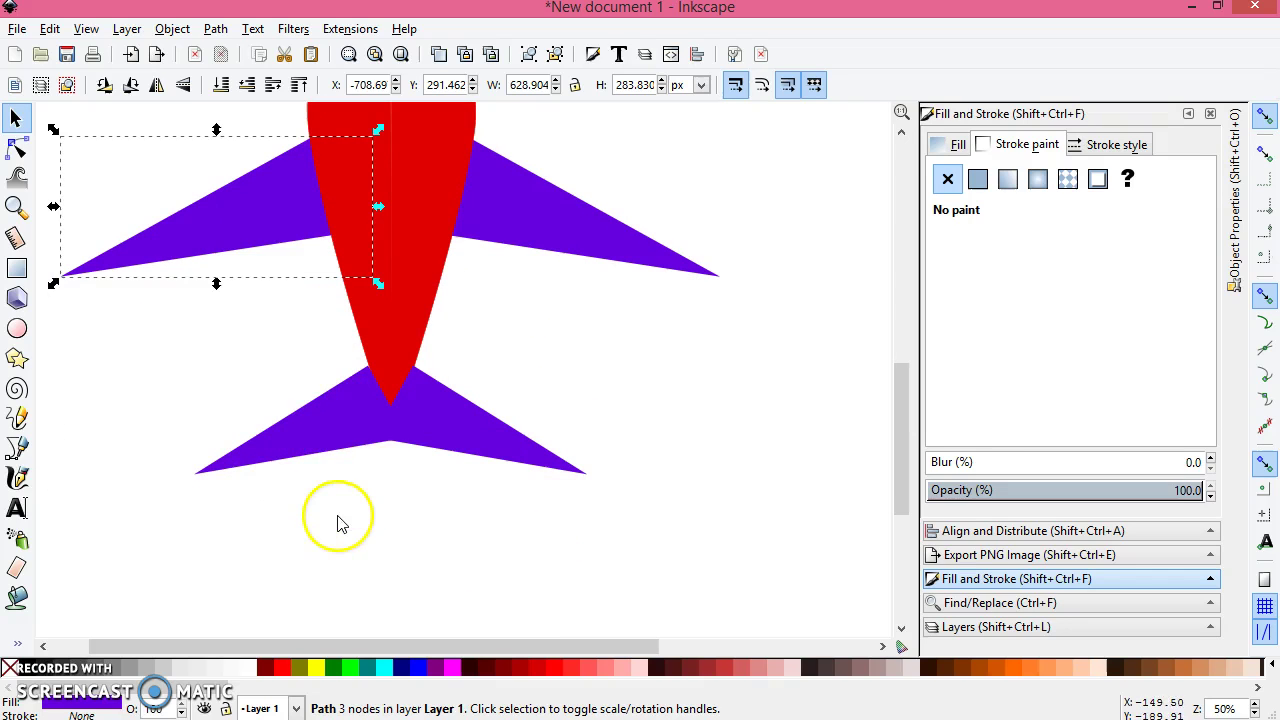
{"action": "left_click", "coordinate": [331, 415]}
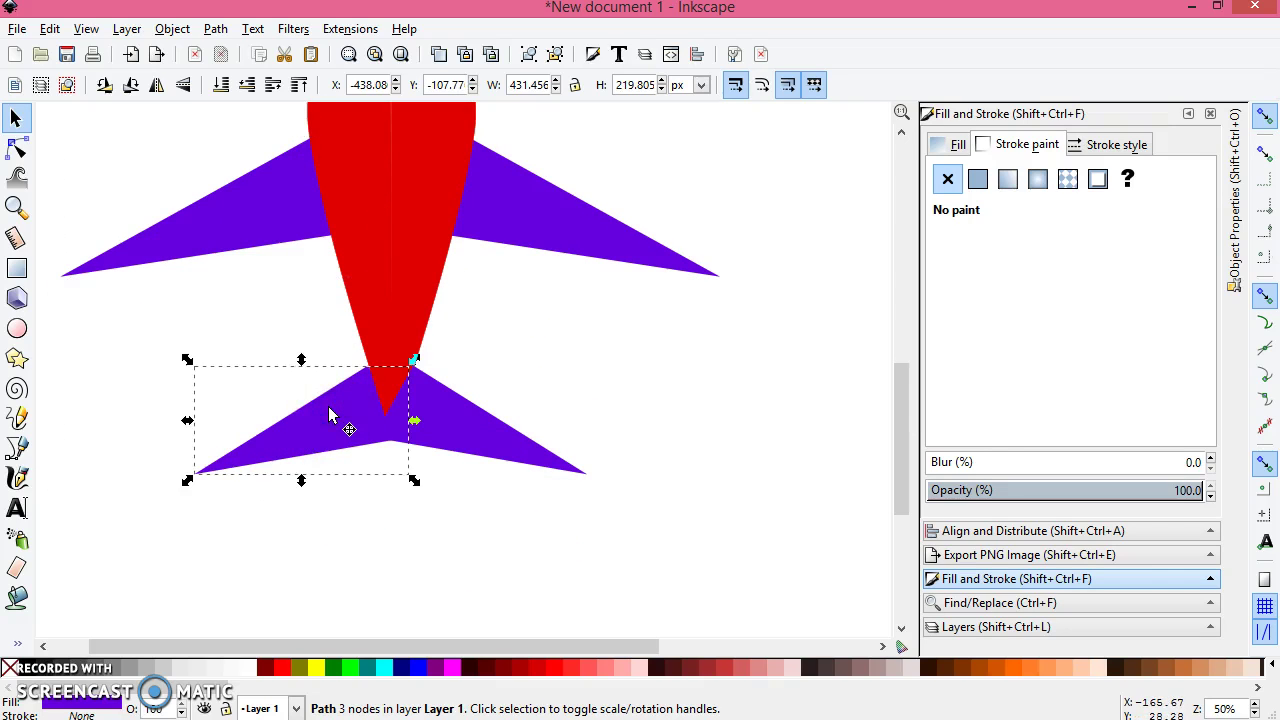
{"action": "left_click", "coordinate": [407, 420]}
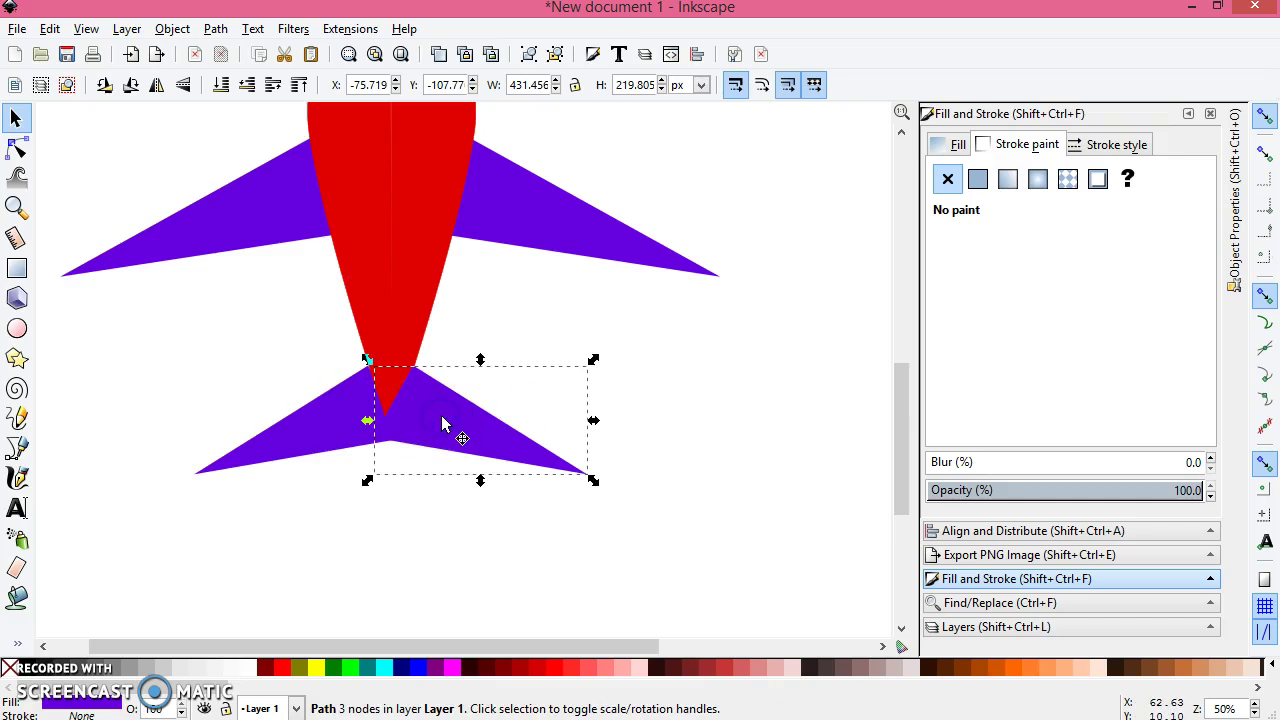
{"action": "scroll", "coordinate": [700, 308], "scroll_direction": "down", "scroll_amount": 2, "text": "ctrl"}
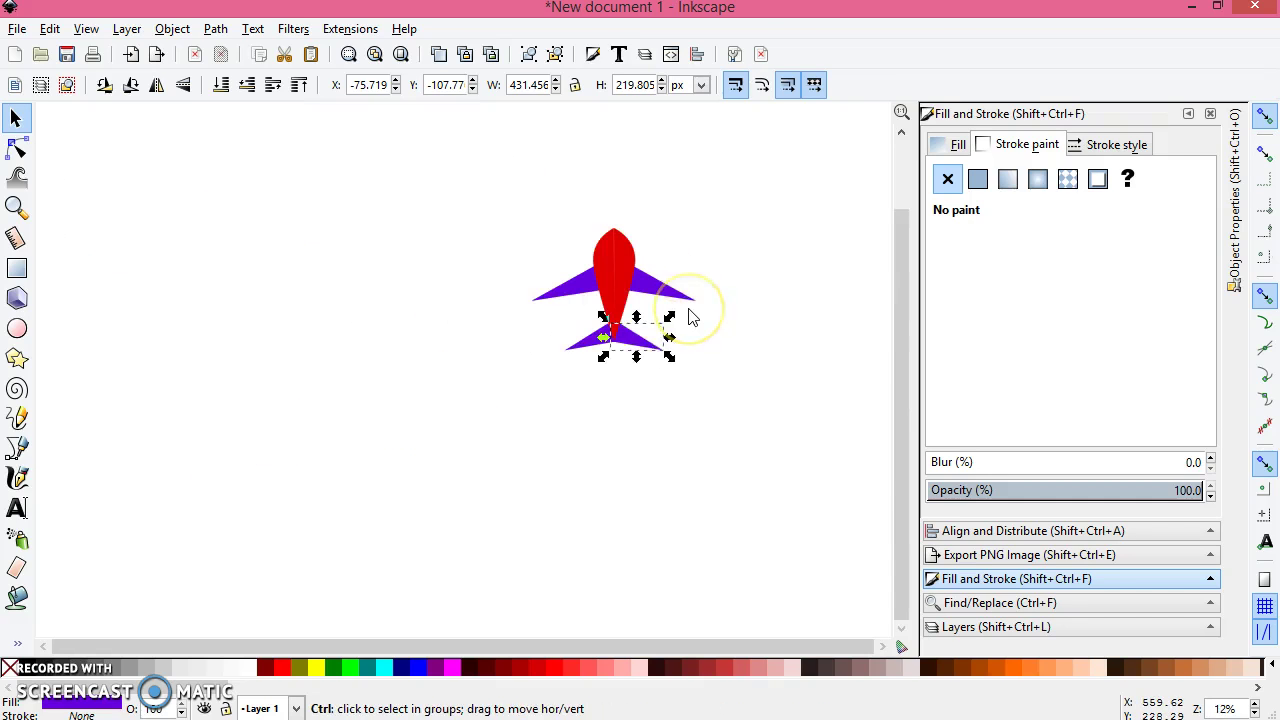
{"action": "left_click", "coordinate": [757, 294]}
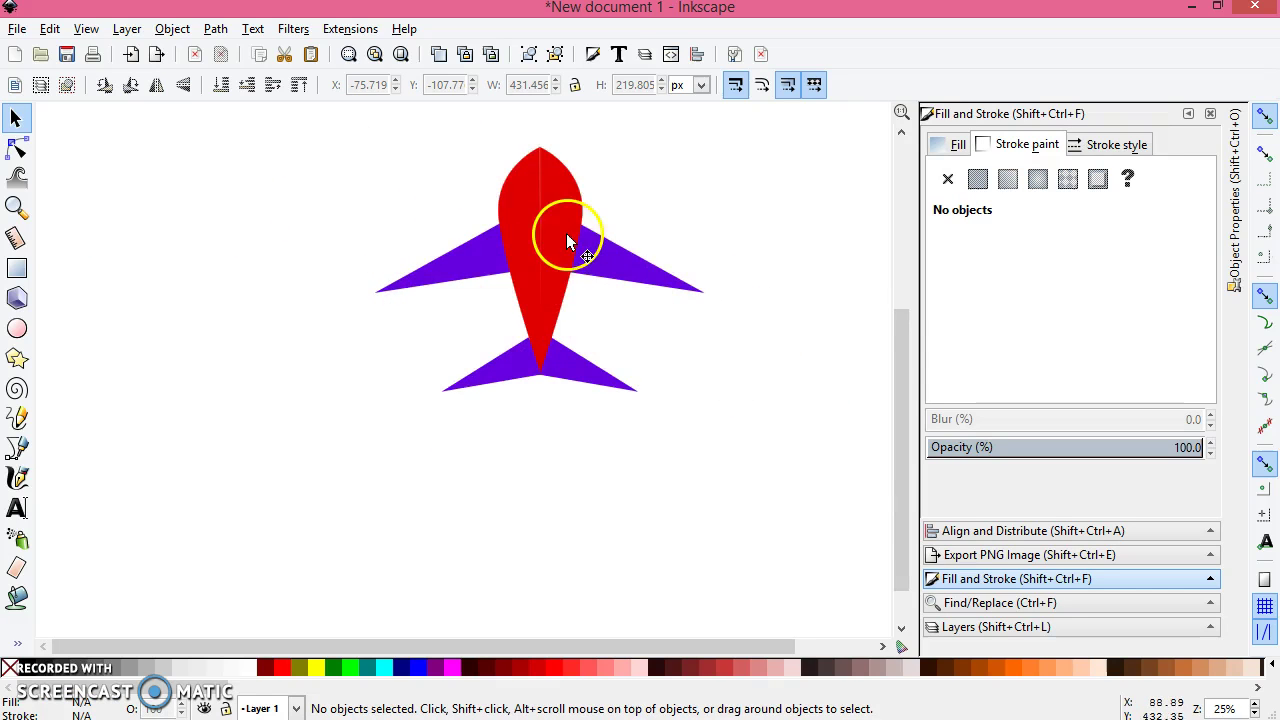
{"action": "scroll", "coordinate": [566, 236], "scroll_direction": "up", "scroll_amount": 4}
- Duplicate the red fuselage and shrink the copy into a small teardrop off to the right
{"action": "left_click", "coordinate": [563, 401]}
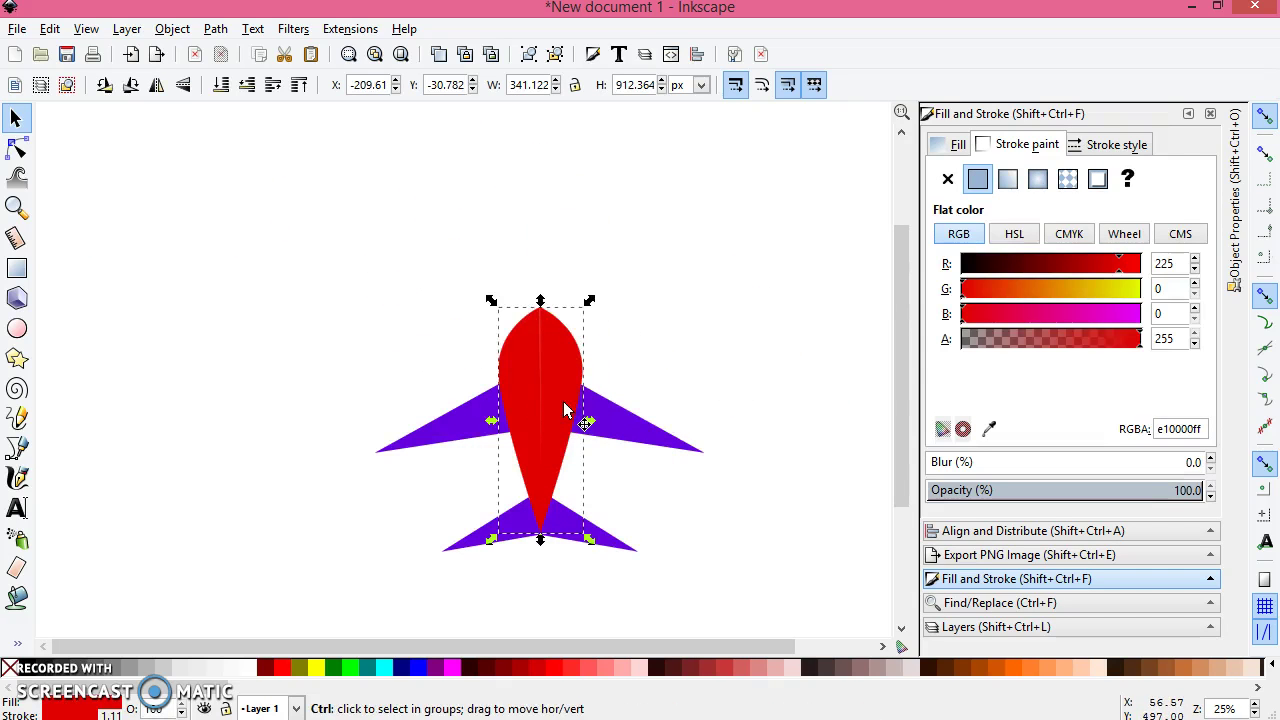
{"action": "key", "text": "ctrl+d"}
{"action": "left_click_drag", "start_coordinate": [563, 401], "coordinate": [760, 370]}
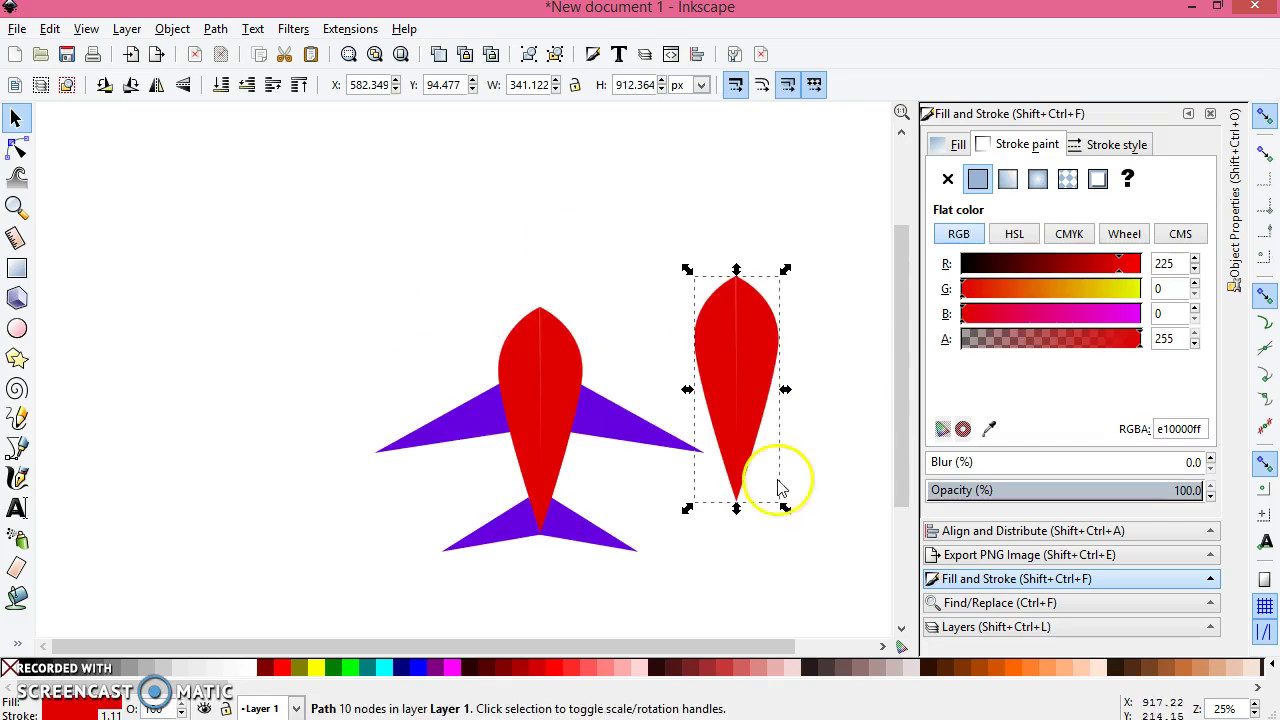
{"action": "left_click_drag", "start_coordinate": [786, 510], "coordinate": [735, 376]}
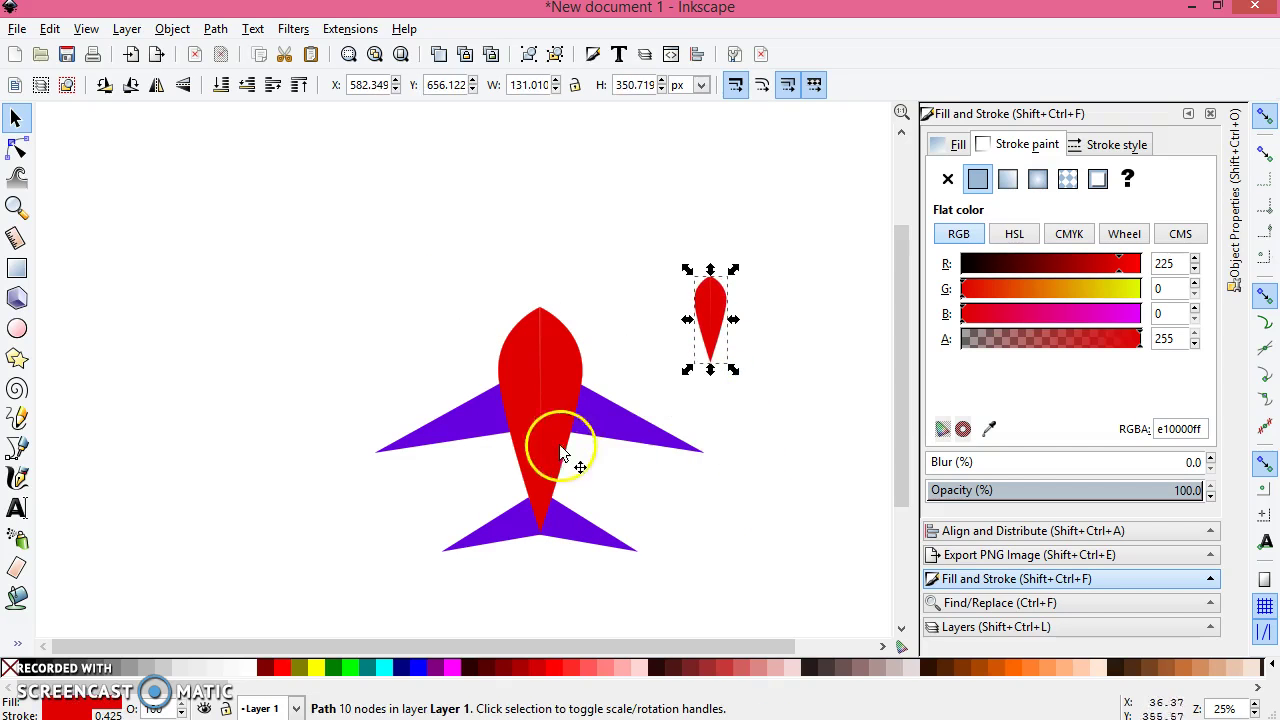
- Make the teardrop's fill and outline the wings' purple using the dropper
{"action": "left_click", "coordinate": [952, 145]}
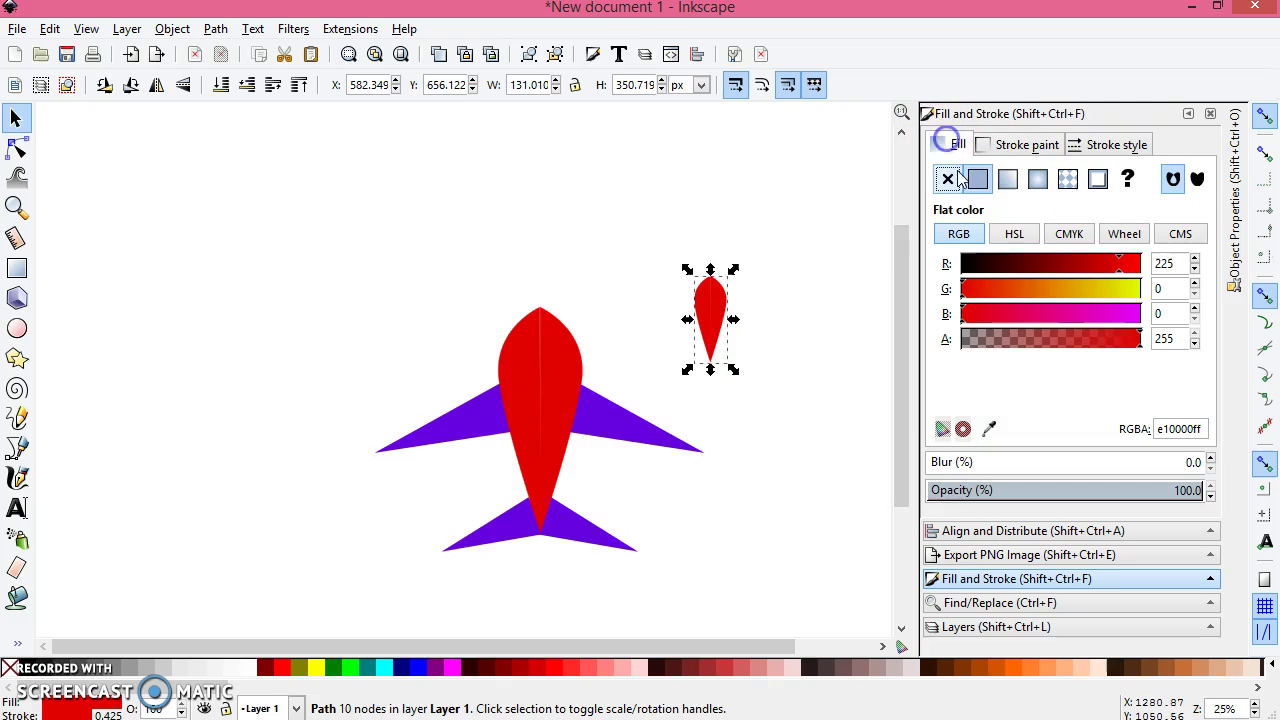
{"action": "left_click", "coordinate": [989, 428]}
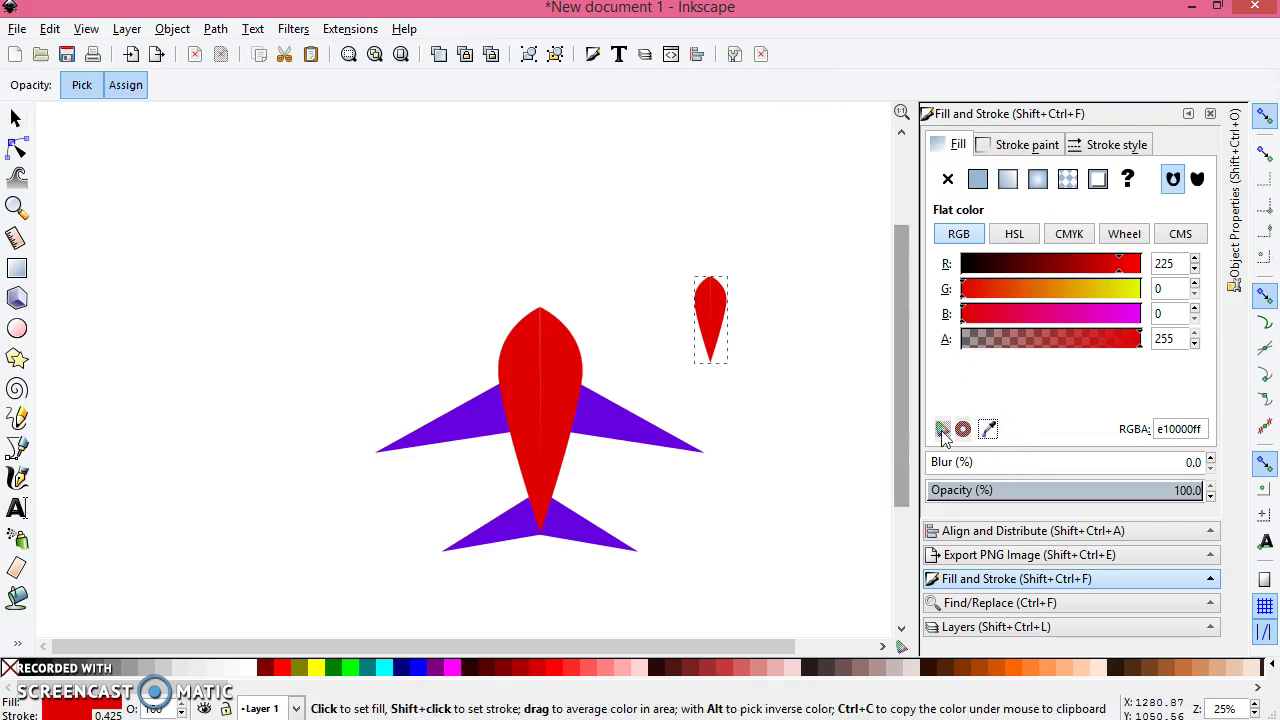
{"action": "left_click", "coordinate": [622, 432]}
{"action": "left_click", "coordinate": [712, 313]}
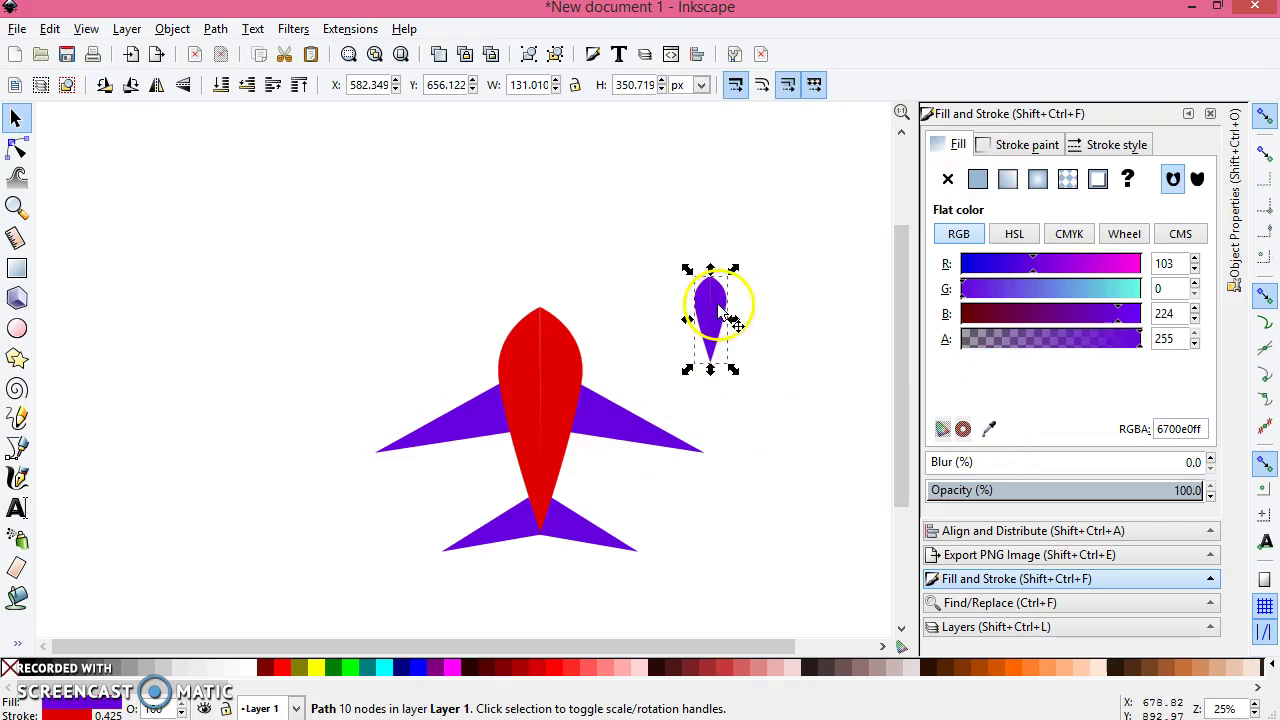
{"action": "scroll", "coordinate": [756, 350], "scroll_direction": "up", "scroll_amount": 2, "text": "ctrl"}
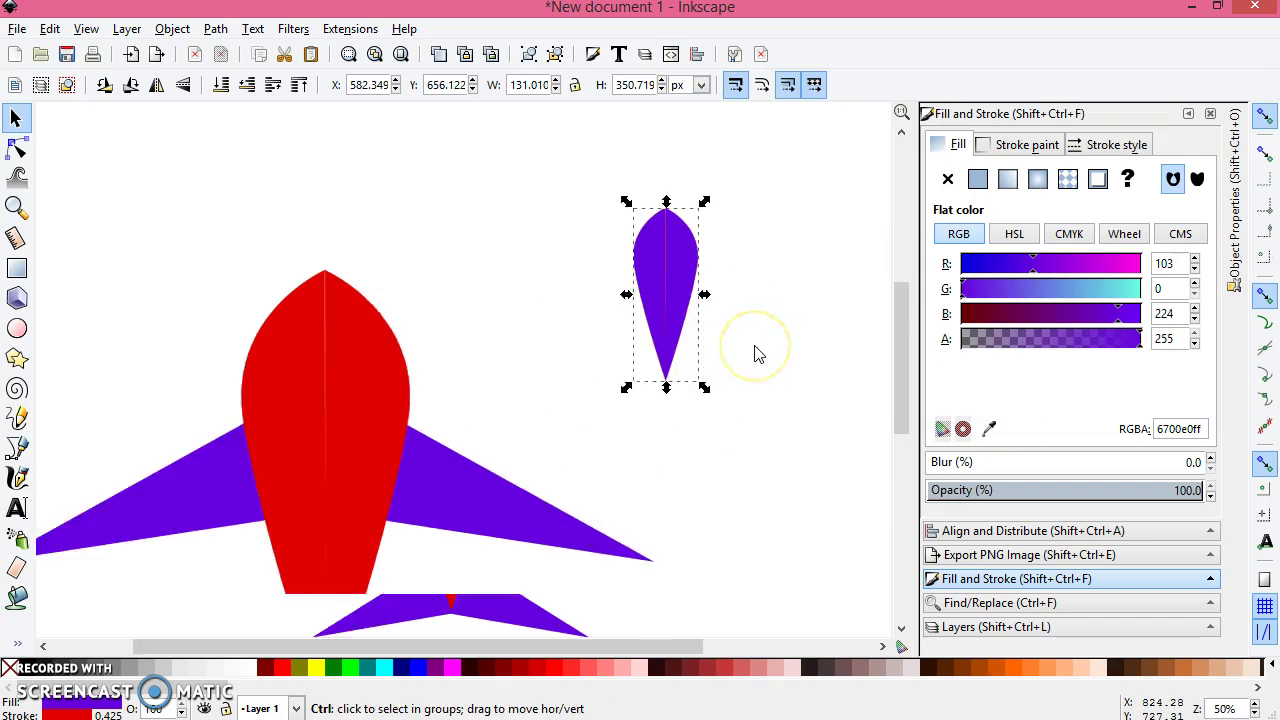
{"action": "scroll", "coordinate": [756, 350], "scroll_direction": "up", "scroll_amount": 1, "text": "ctrl"}
{"action": "left_click", "coordinate": [617, 187]}
{"action": "left_click", "coordinate": [652, 216]}
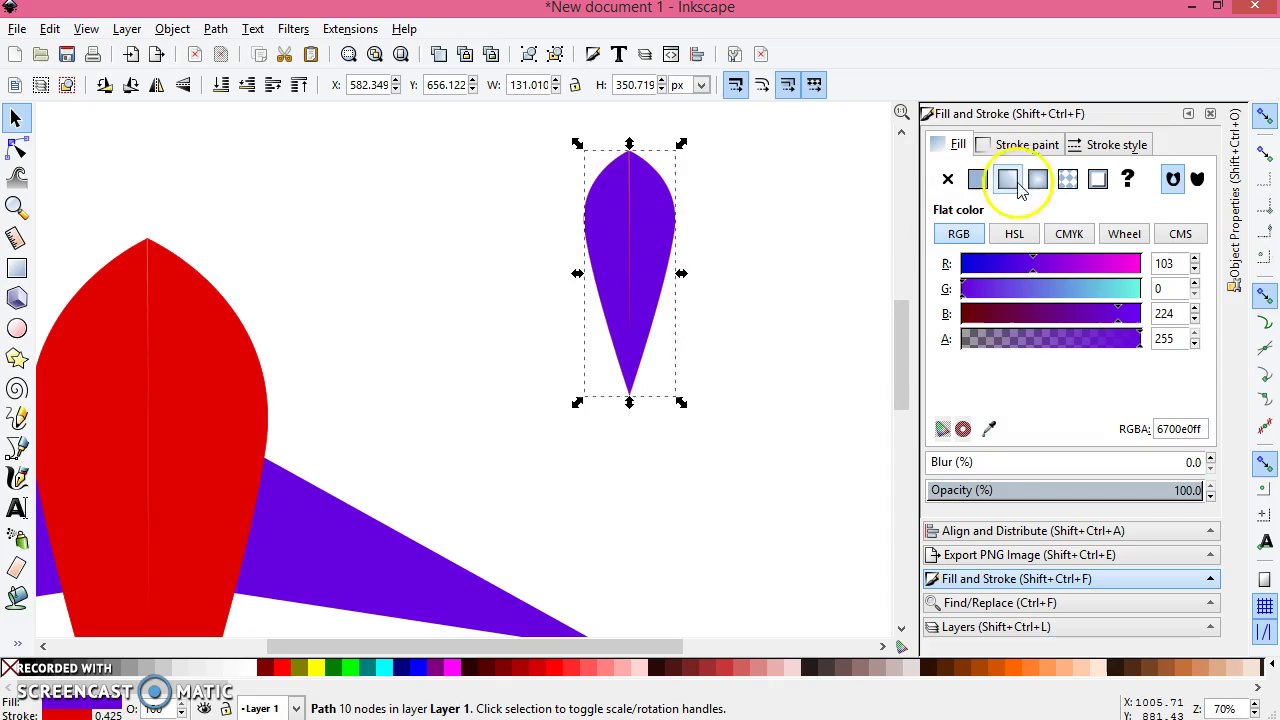
{"action": "left_click", "coordinate": [1030, 145]}
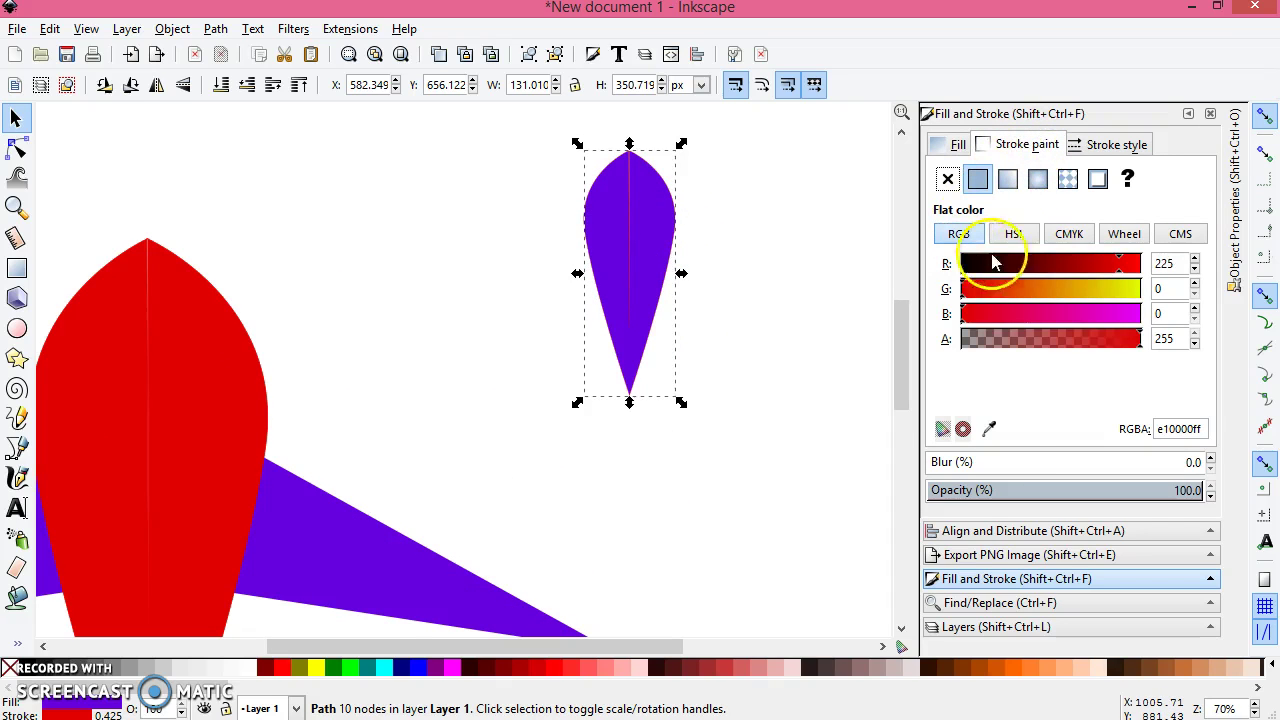
{"action": "left_click", "coordinate": [989, 428]}
{"action": "left_click", "coordinate": [370, 570]}
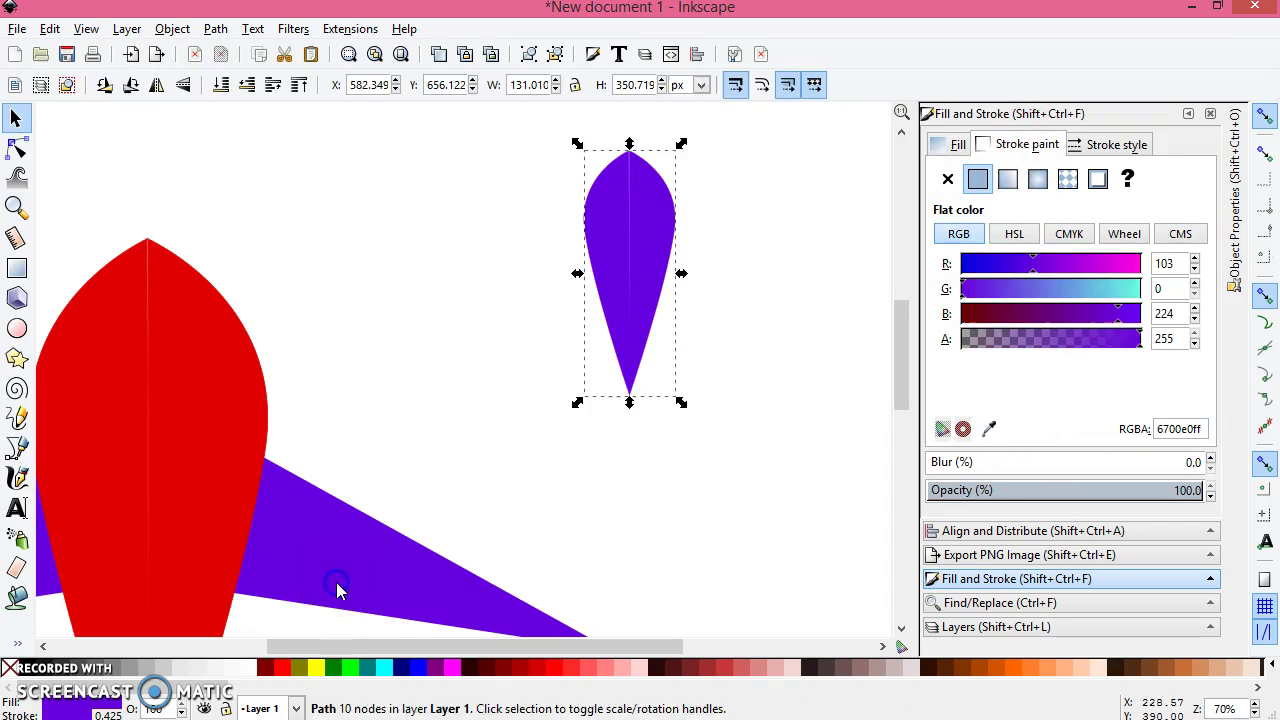
{"action": "scroll", "coordinate": [749, 362], "scroll_direction": "down", "scroll_amount": 4}
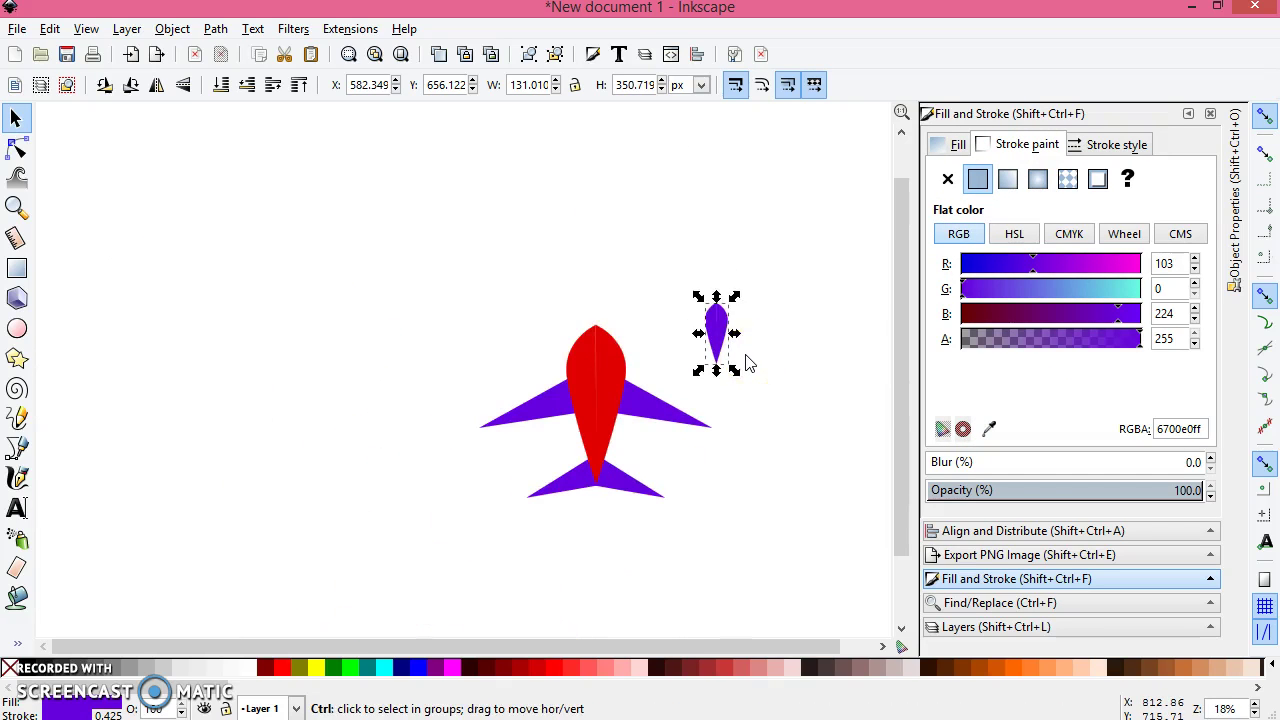
- Place the purple teardrop on the fuselage, squash it shorter and nudge it slightly down
{"action": "left_click_drag", "start_coordinate": [726, 340], "coordinate": [597, 415]}
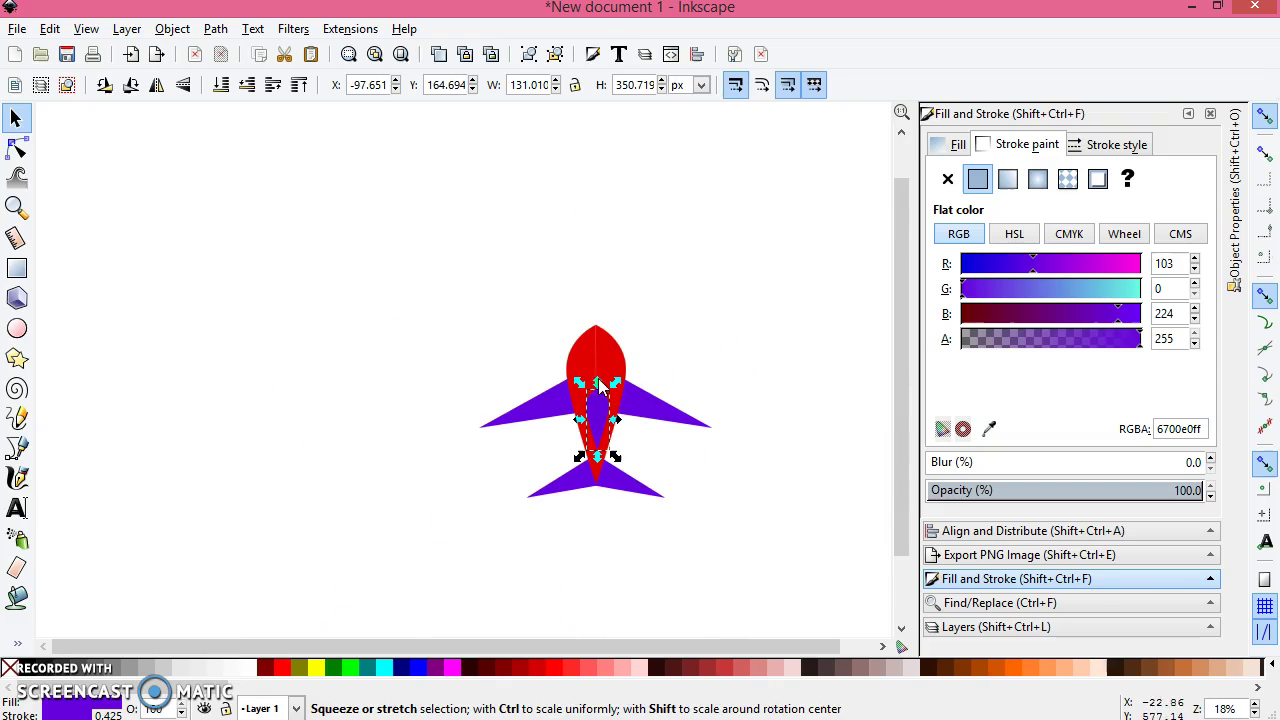
{"action": "mouse_move", "coordinate": [598, 384]}
{"action": "left_mouse_down"}
{"action": "mouse_move", "coordinate": [609, 427]}
{"action": "mouse_move", "coordinate": [599, 416]}
{"action": "left_mouse_up"}
{"action": "left_click", "coordinate": [752, 360]}
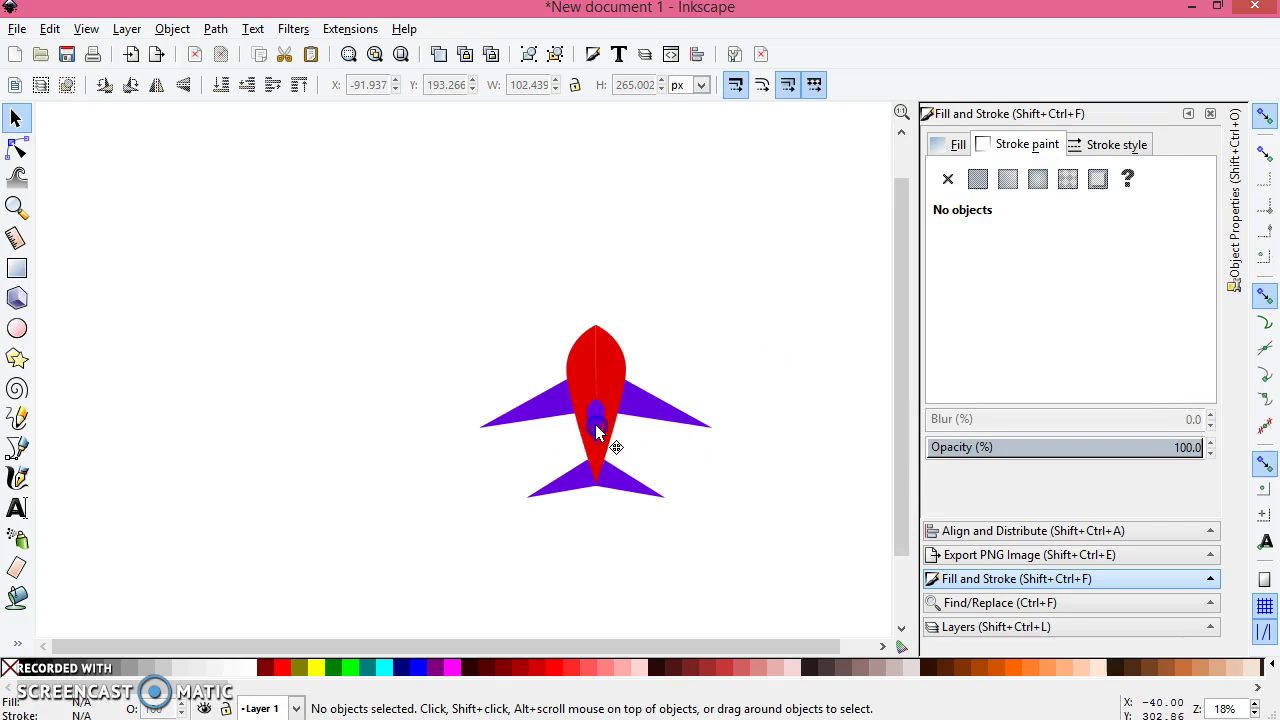
{"action": "left_click_drag", "start_coordinate": [597, 430], "coordinate": [597, 452]}
{"action": "left_click", "coordinate": [708, 343]}
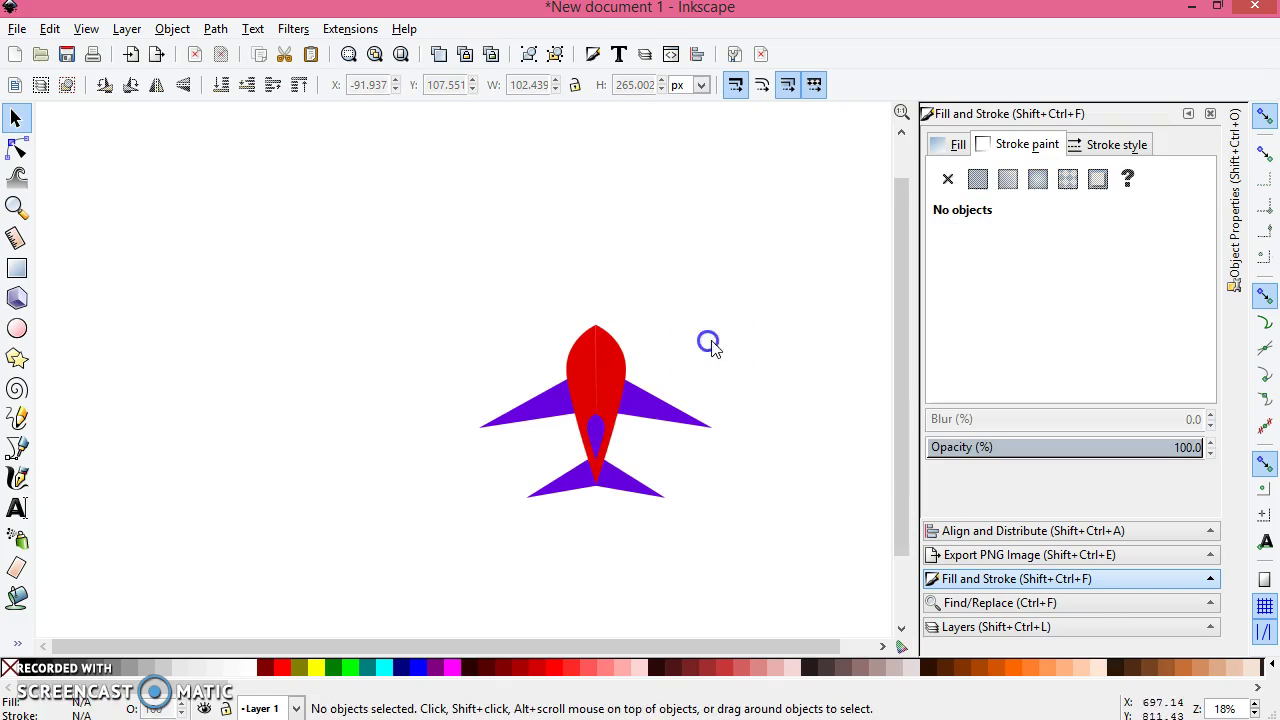
{"action": "scroll", "coordinate": [712, 349], "scroll_direction": "down", "scroll_amount": 2, "text": "ctrl"}
{"action": "scroll", "coordinate": [707, 350], "scroll_direction": "up", "scroll_amount": 3, "text": "ctrl"}
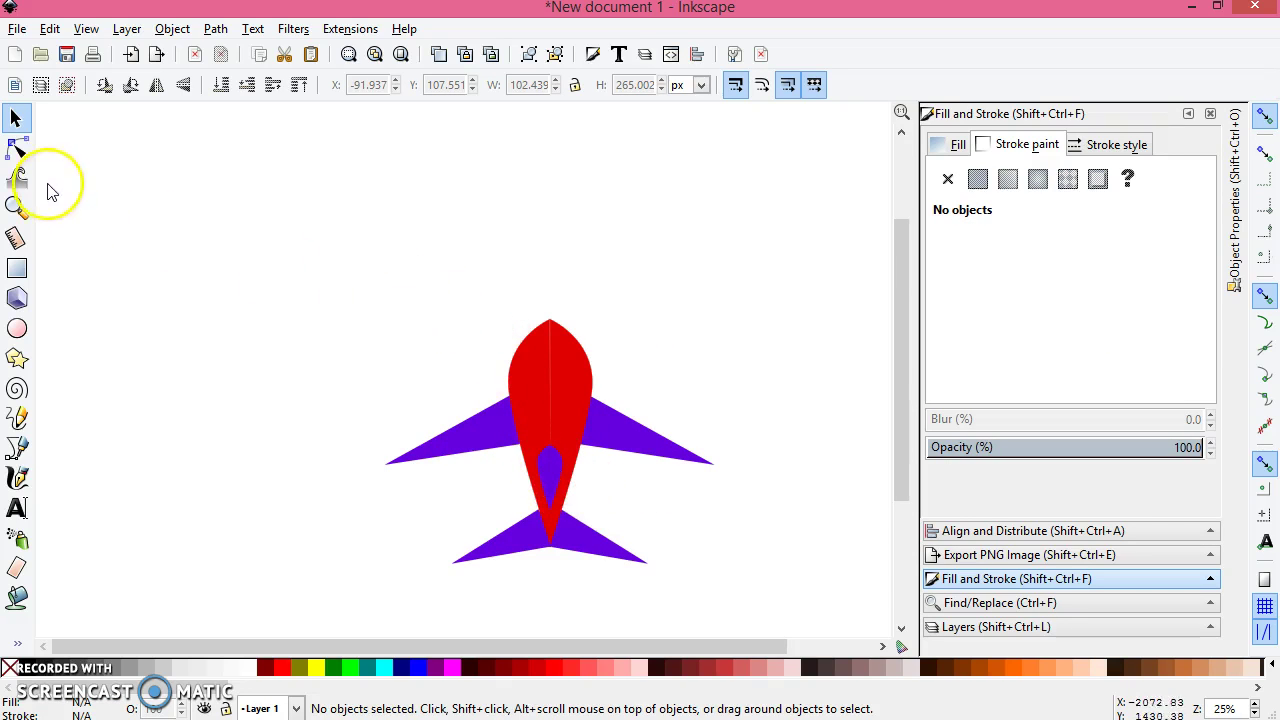
{"action": "left_click", "coordinate": [17, 328]}
- Draw a purple circle and a wider overlapping ellipse above-left of the airplane
{"action": "left_click_drag", "start_coordinate": [290, 191], "coordinate": [389, 294]}
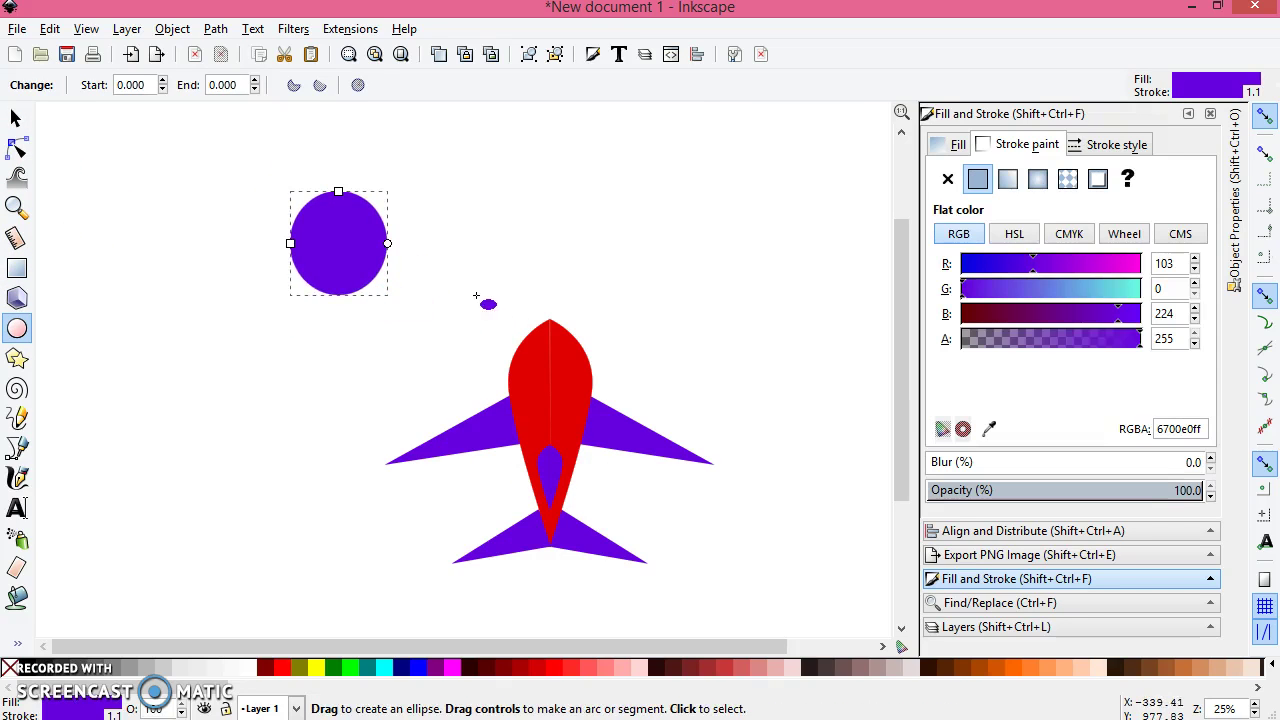
{"action": "key", "text": "ctrl"}
{"action": "key", "text": "ctrl"}
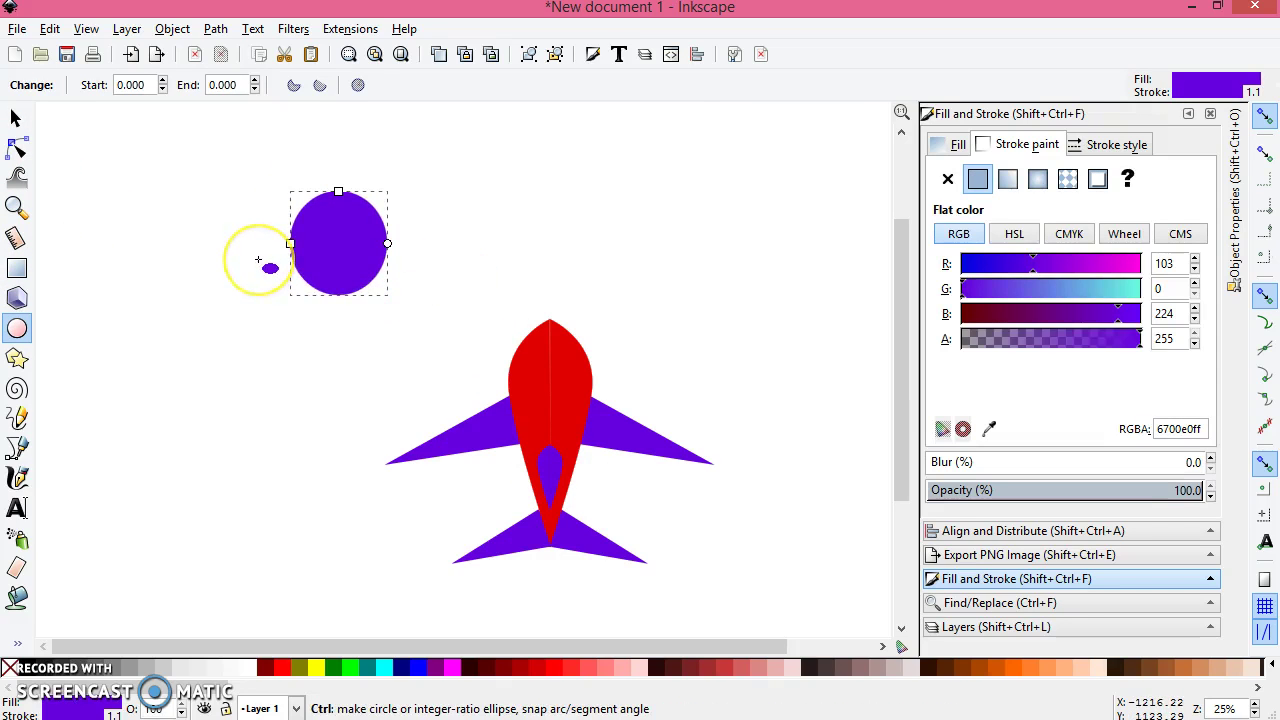
{"action": "left_click_drag", "start_coordinate": [260, 241], "coordinate": [423, 370]}
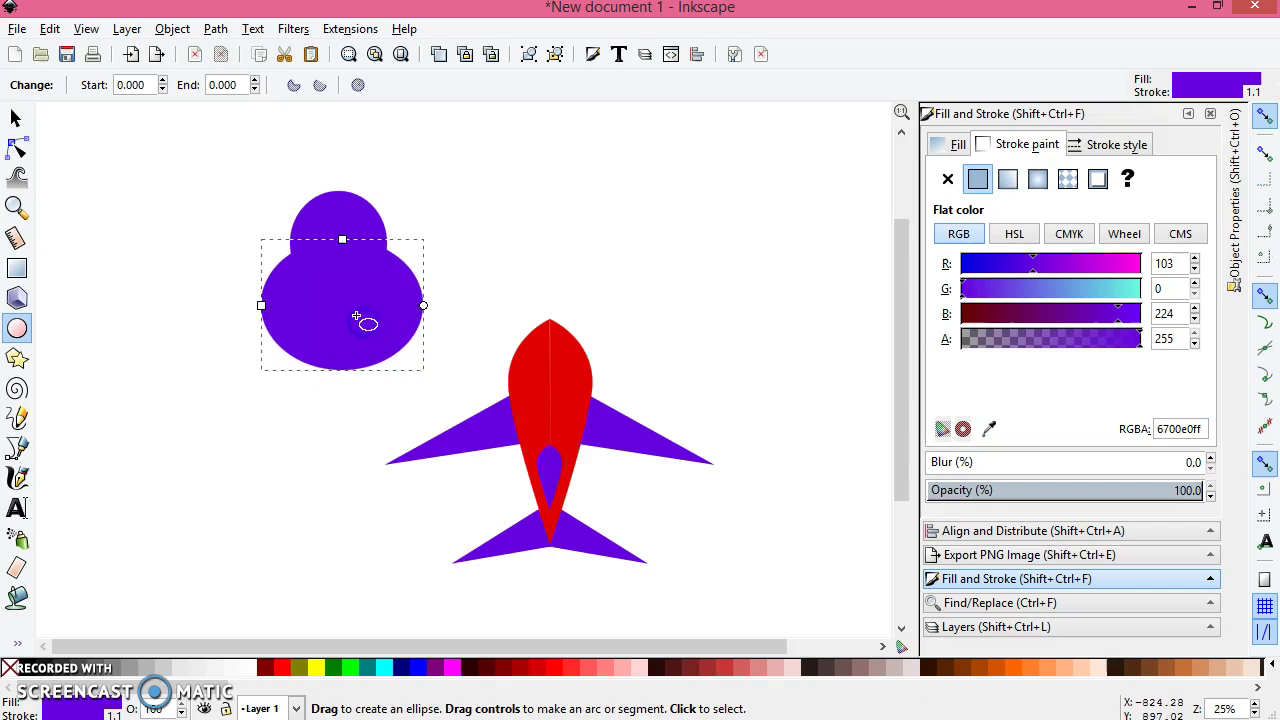
- Give the large ellipse a flat blue outline (000017ff) and shift it up slightly
{"action": "left_click", "coordinate": [975, 178]}
{"action": "mouse_move", "coordinate": [1034, 265]}
{"action": "left_mouse_down"}
{"action": "mouse_move", "coordinate": [1030, 277]}
{"action": "mouse_move", "coordinate": [960, 272]}
{"action": "left_mouse_up"}
{"action": "mouse_move", "coordinate": [1152, 366]}
{"action": "left_mouse_down"}
{"action": "mouse_move", "coordinate": [1137, 326]}
{"action": "mouse_move", "coordinate": [978, 316]}
{"action": "left_mouse_up"}
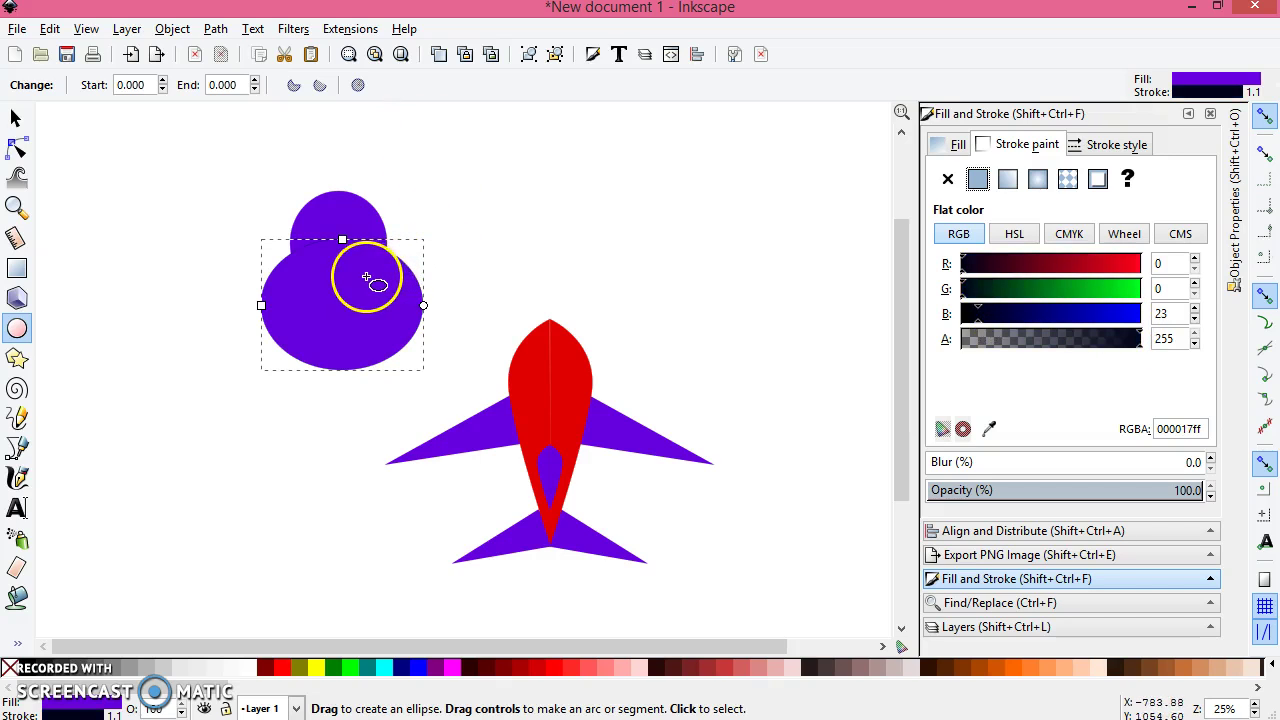
{"action": "left_click", "coordinate": [16, 118]}
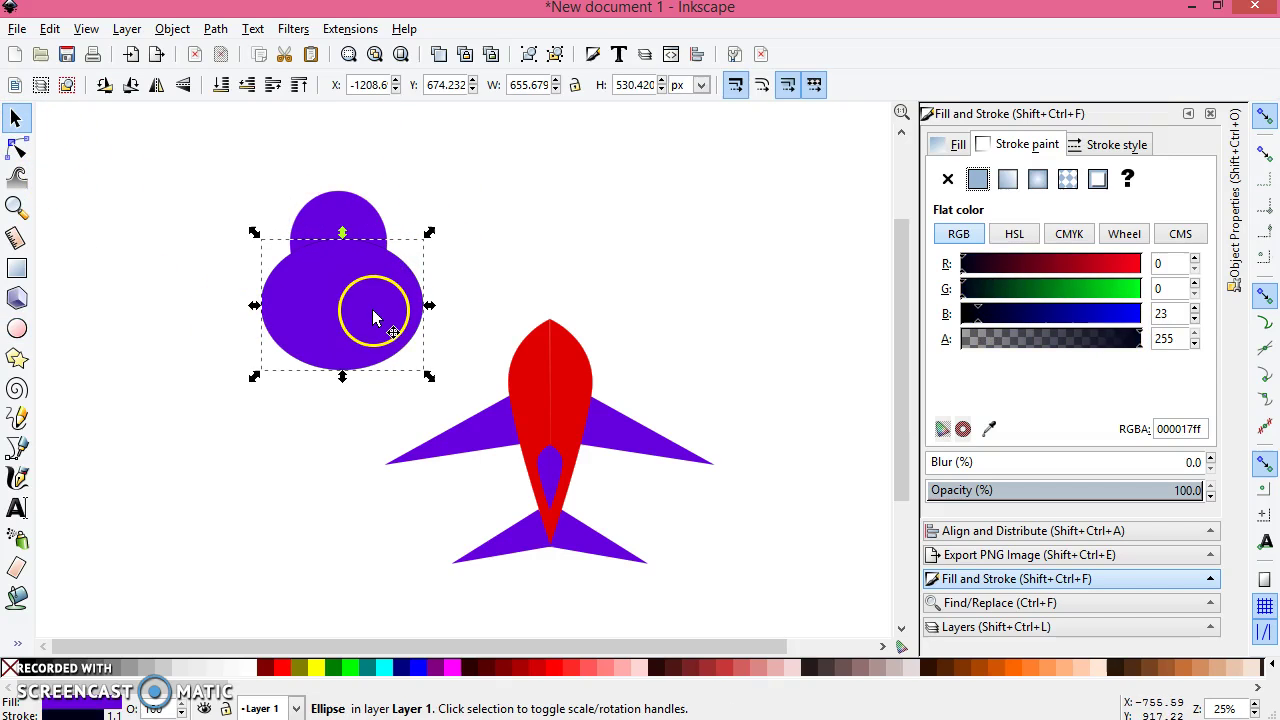
{"action": "left_click_drag", "start_coordinate": [370, 309], "coordinate": [365, 293]}
- Select both ellipses and subtract them with Path > Difference into a crescent
{"action": "left_click", "coordinate": [289, 209]}
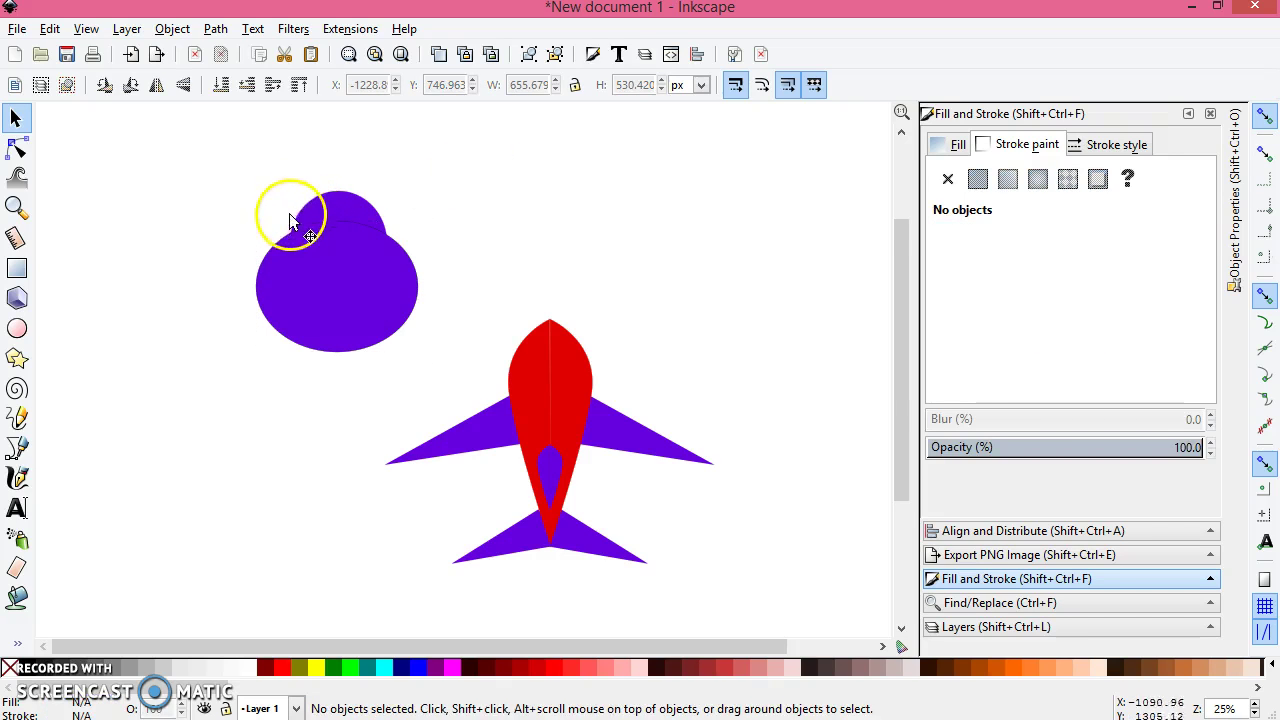
{"action": "left_click", "coordinate": [358, 253]}
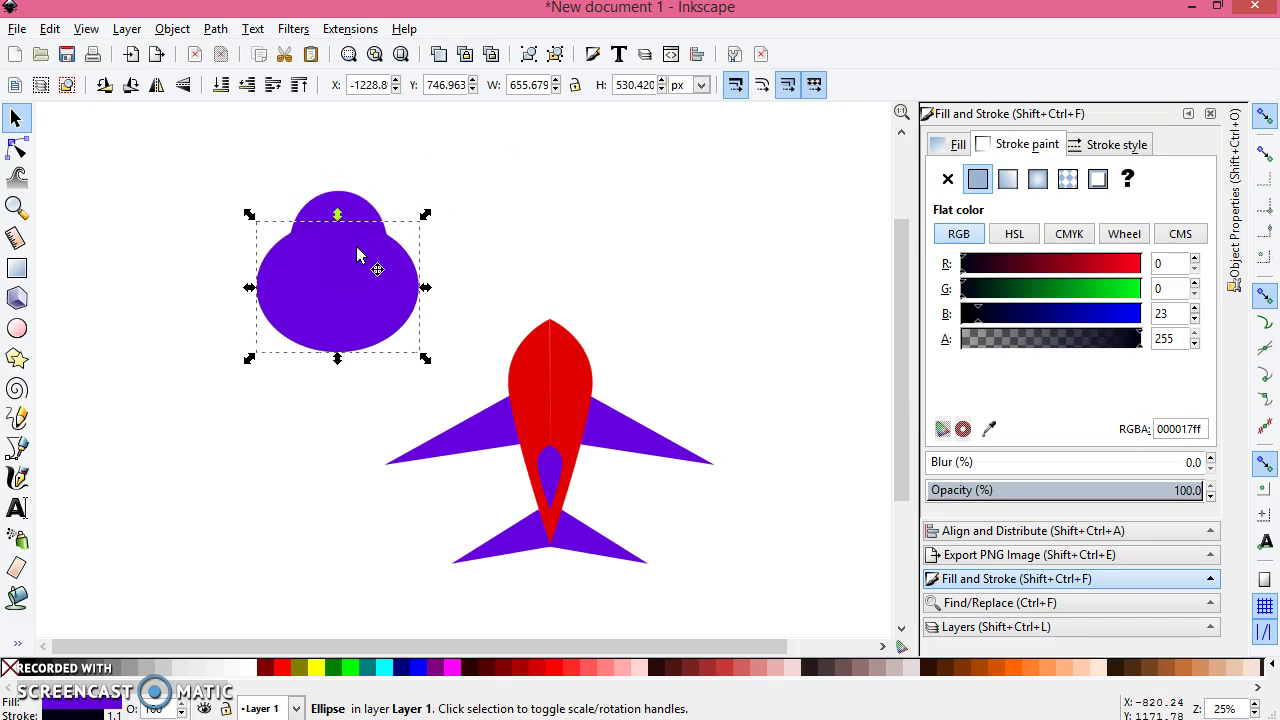
{"action": "left_click", "coordinate": [420, 189]}
{"action": "left_click_drag", "start_coordinate": [213, 148], "coordinate": [450, 386]}
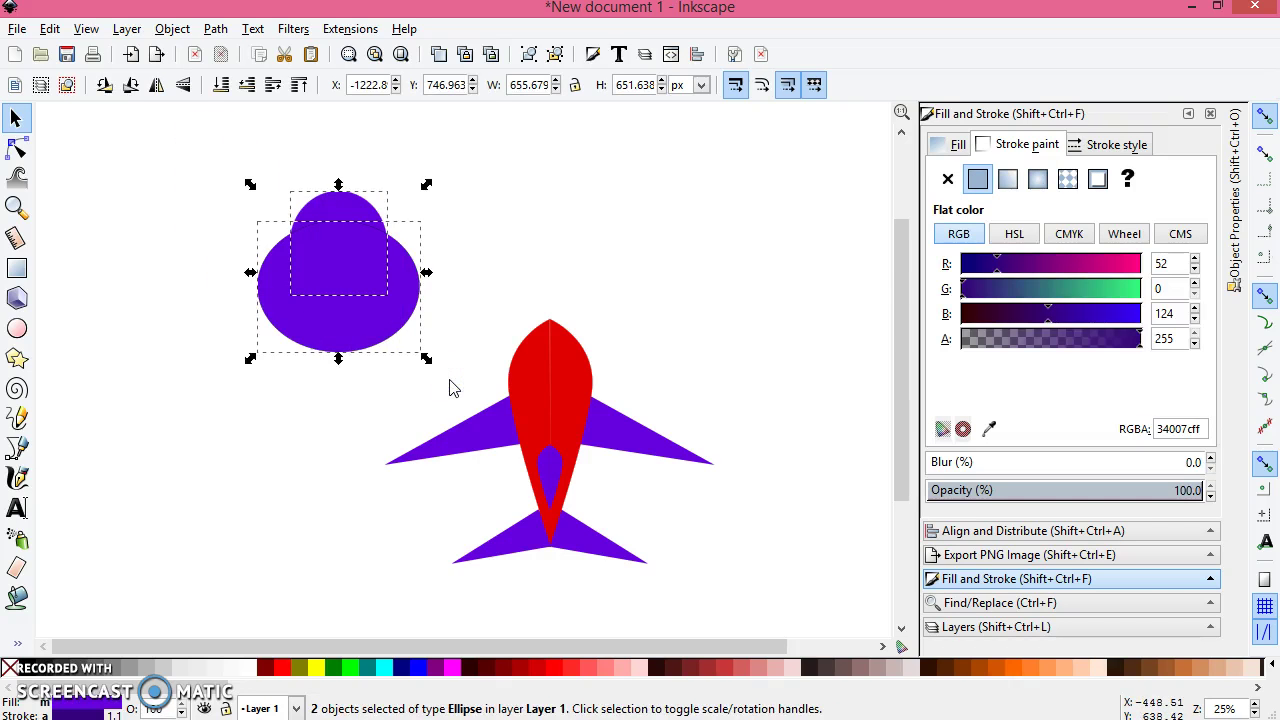
{"action": "key", "text": "ctrl"}
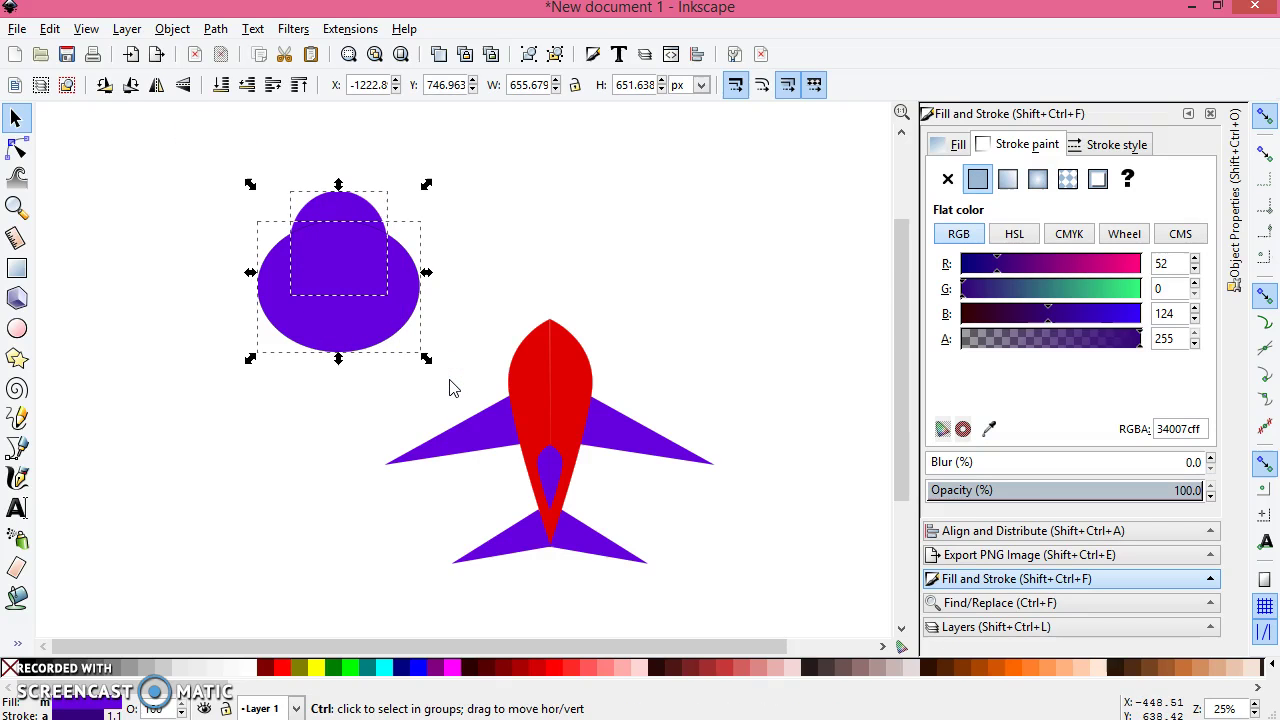
{"action": "key", "text": "ctrl+minus"}
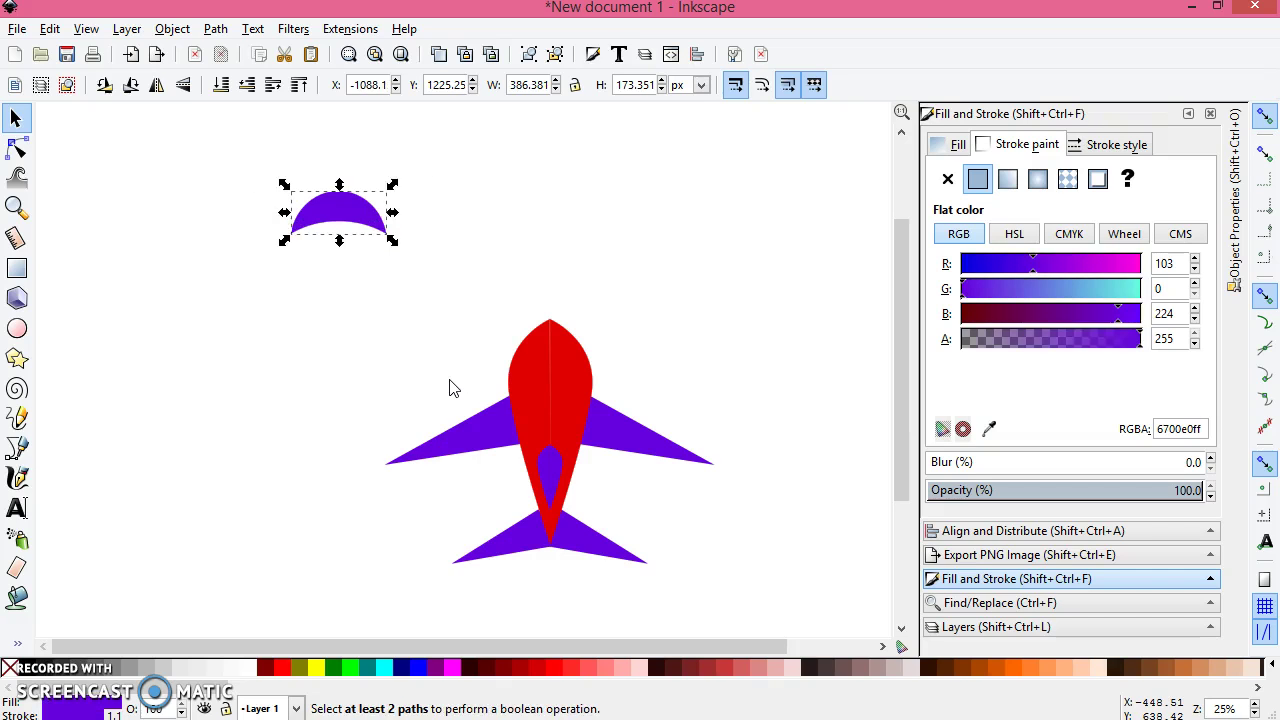
- Move the purple crescent onto the fuselage nose and deselect it
{"action": "left_click", "coordinate": [343, 251]}
{"action": "left_click_drag", "start_coordinate": [363, 240], "coordinate": [562, 372]}
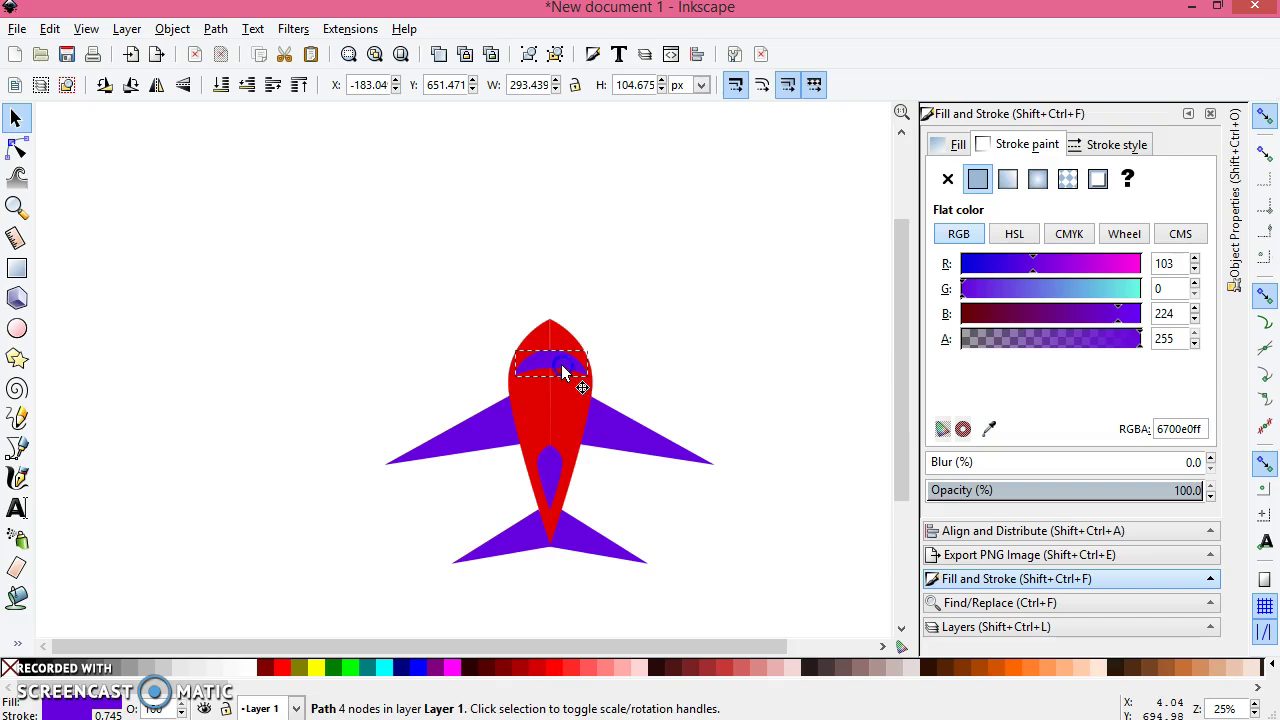
{"action": "left_click", "coordinate": [760, 346]}
{"action": "scroll", "coordinate": [740, 365], "scroll_direction": "down", "scroll_amount": 3}
{"action": "left_click", "coordinate": [630, 378]}
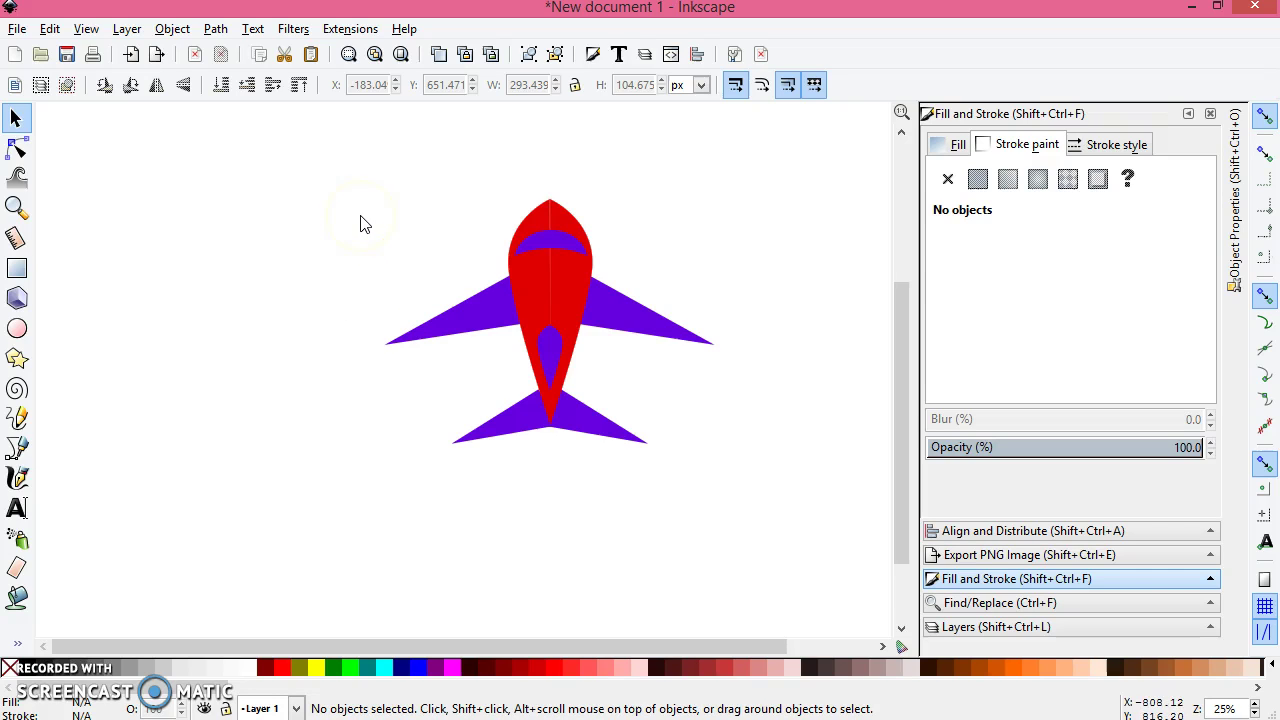
- Group all seven airplane parts and stretch the group taller to 1333.18 × 1098.45 px
{"action": "left_click_drag", "start_coordinate": [354, 176], "coordinate": [773, 510]}
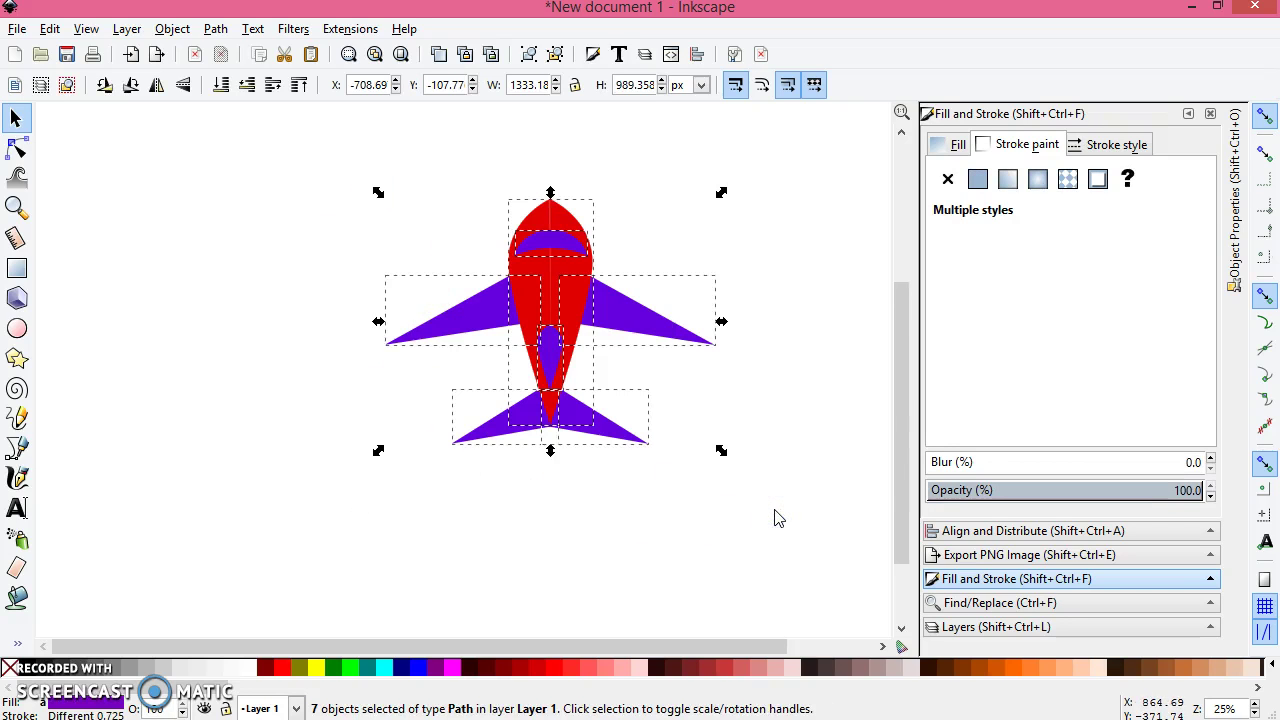
{"action": "key", "text": "ctrl"}
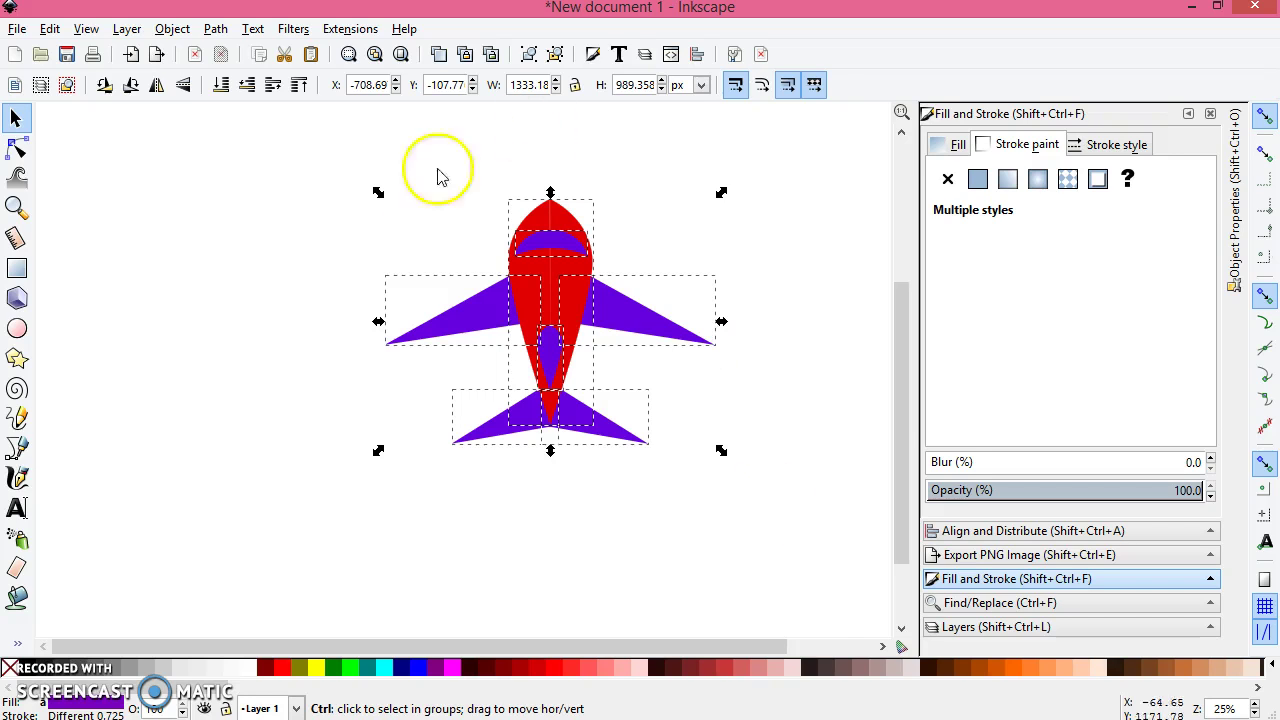
{"action": "key", "text": "ctrl+g"}
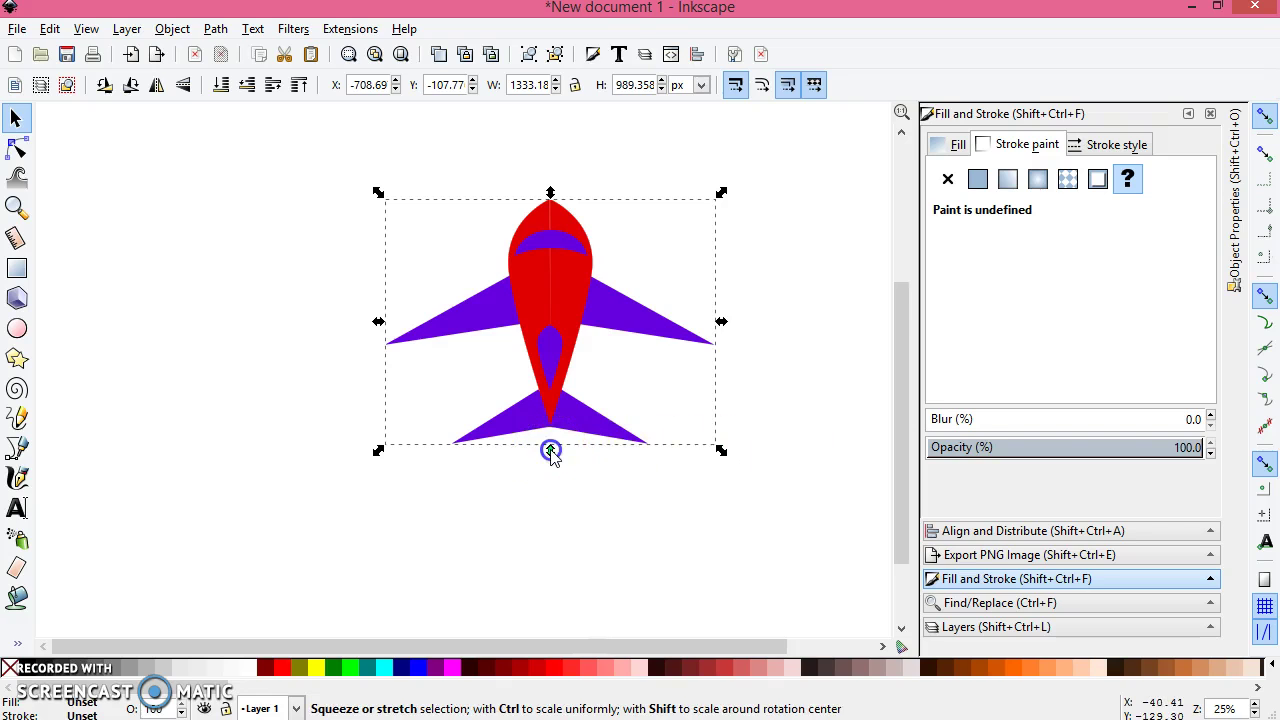
{"action": "left_click_drag", "start_coordinate": [551, 451], "coordinate": [550, 478]}
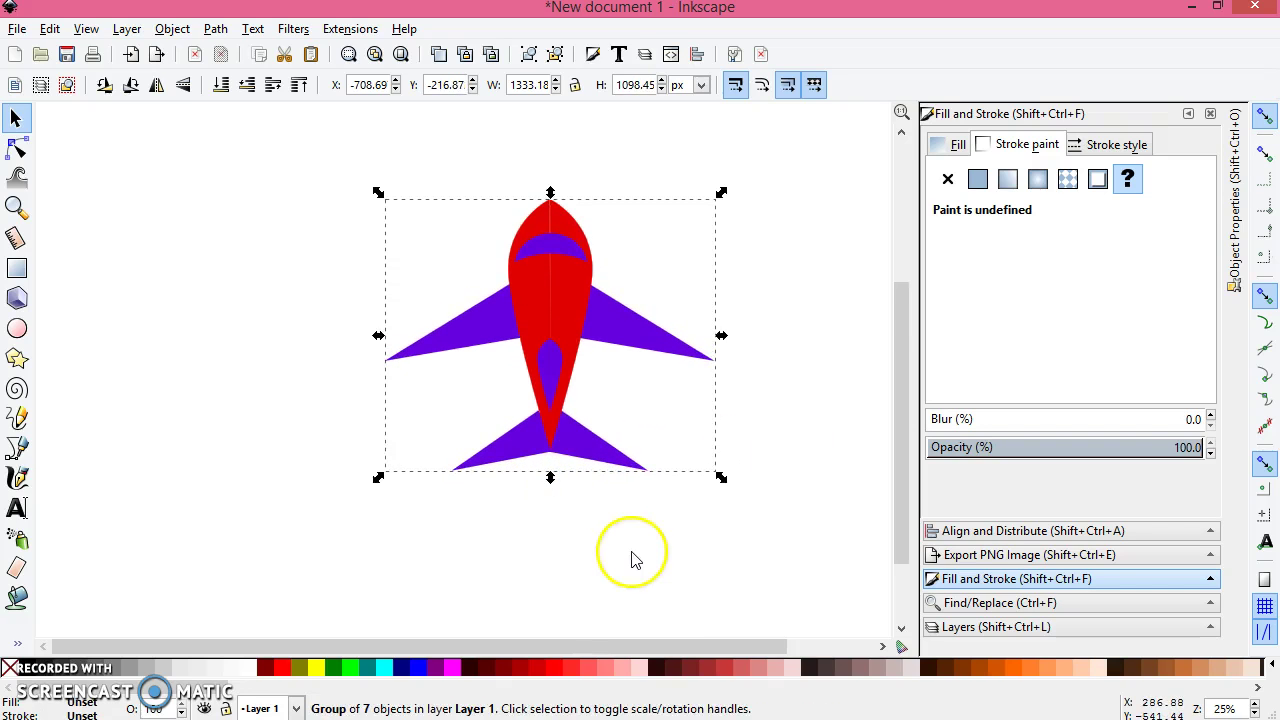
{"action": "left_click", "coordinate": [631, 558]}
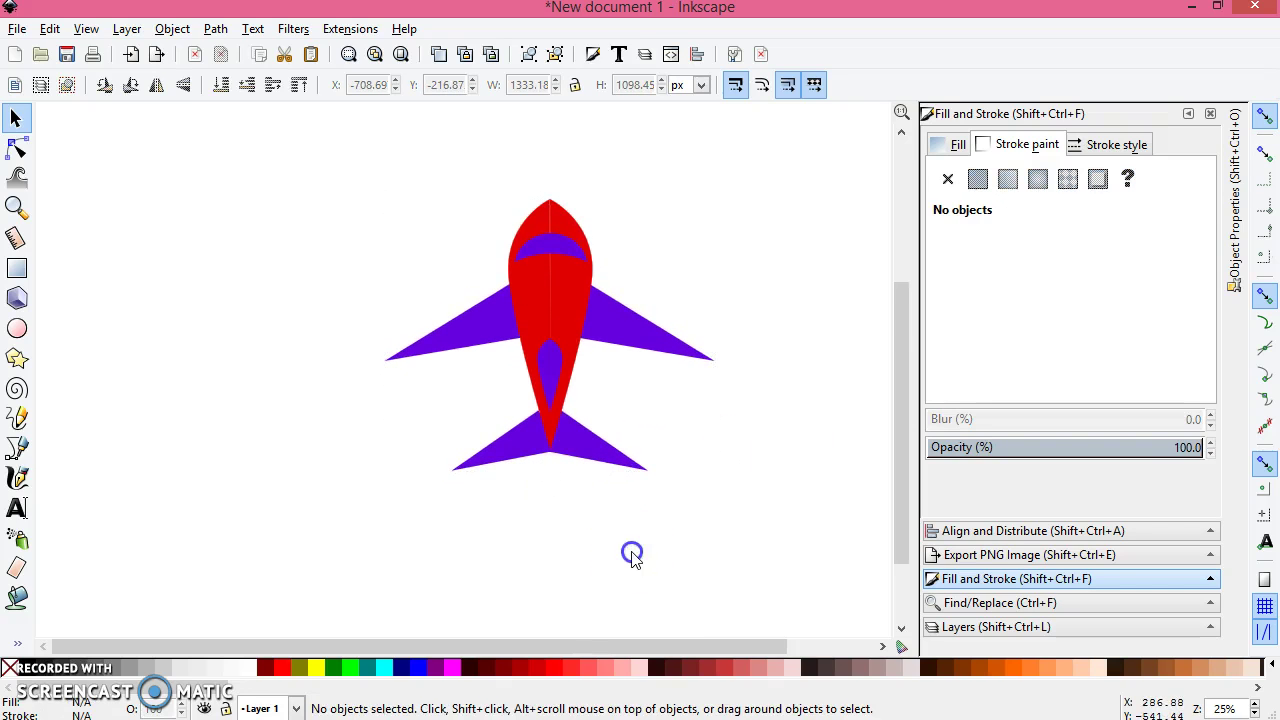
- Set the PNG export destination to Documents with the file name PlaneX
{"action": "left_click", "coordinate": [993, 560]}
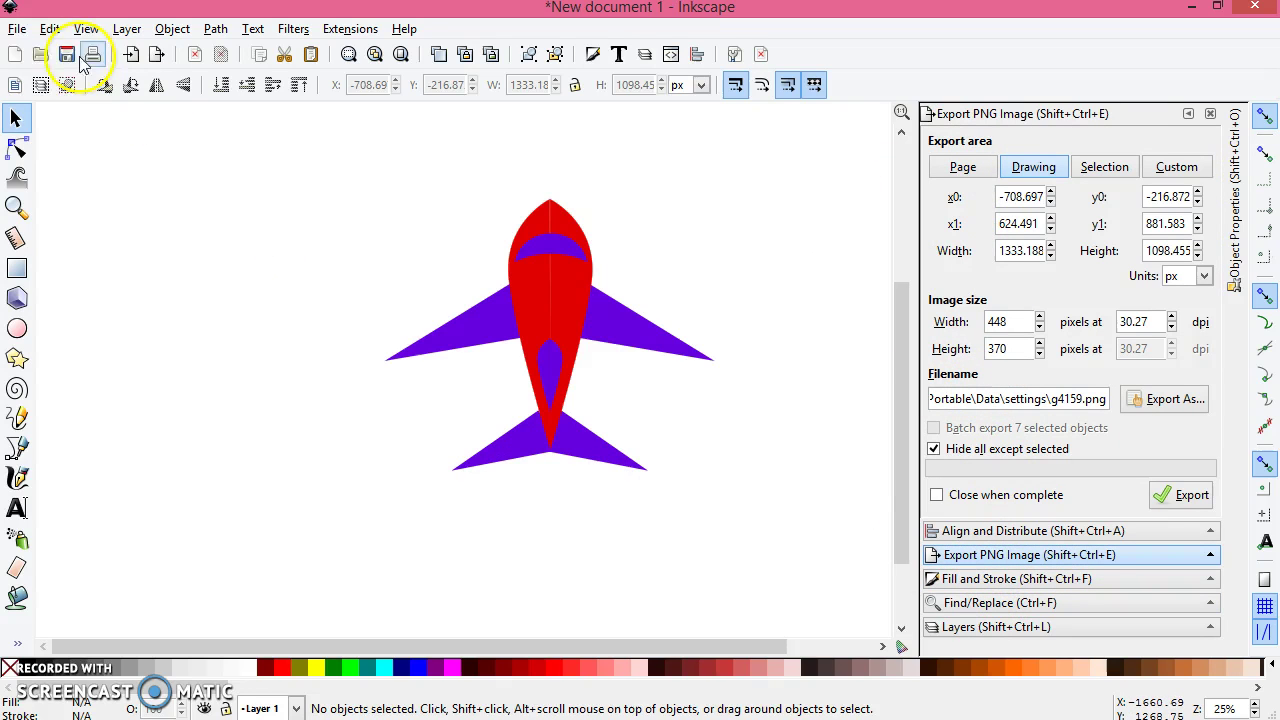
{"action": "left_click", "coordinate": [17, 29]}
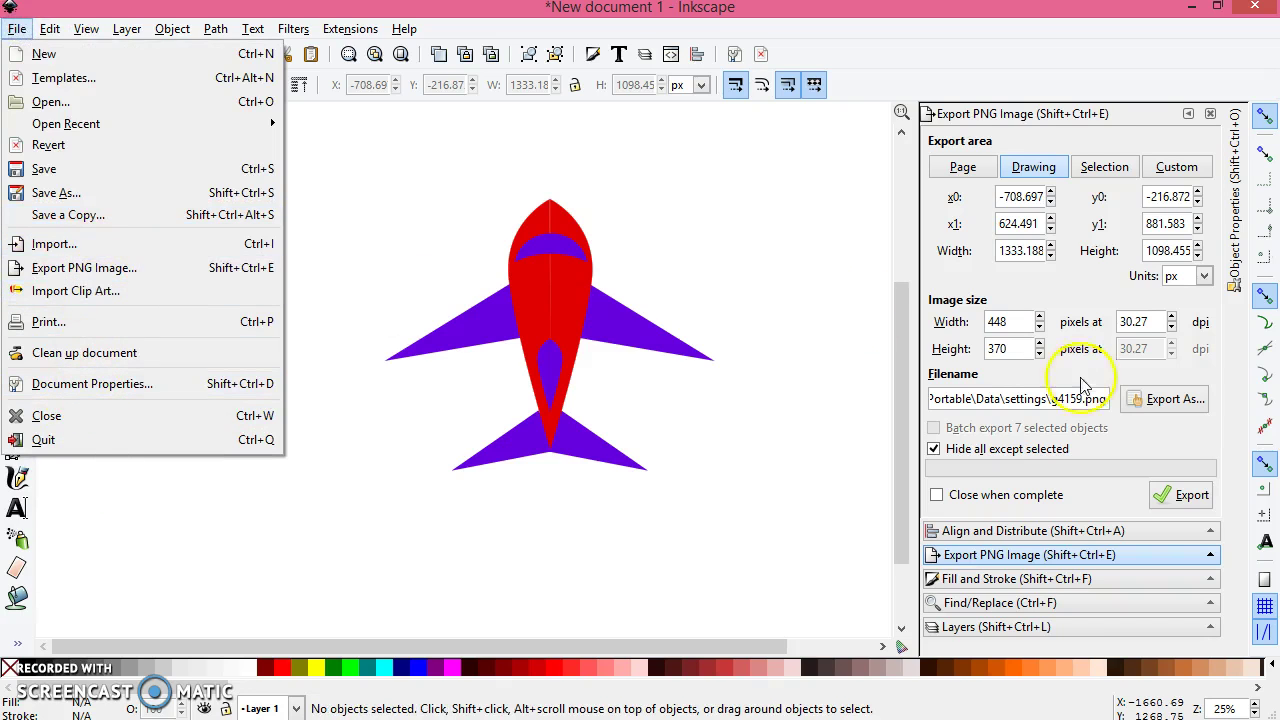
{"action": "left_click", "coordinate": [1046, 432]}
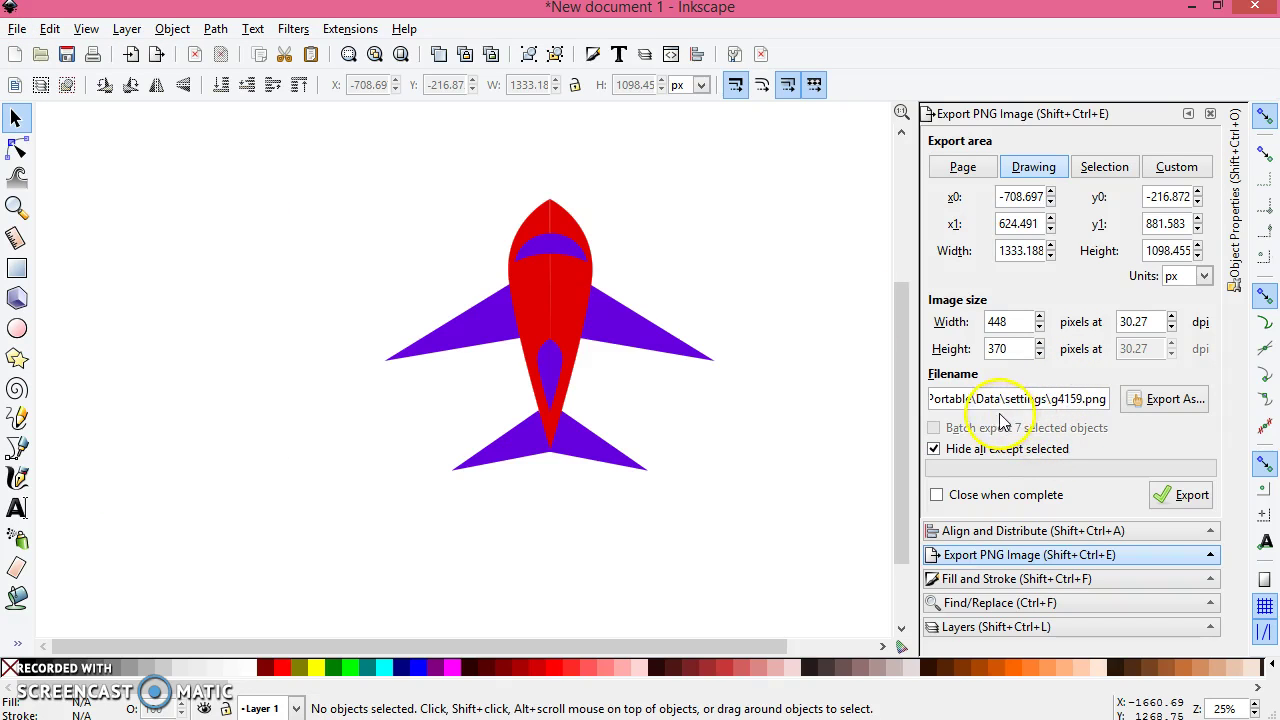
{"action": "left_click", "coordinate": [1172, 399]}
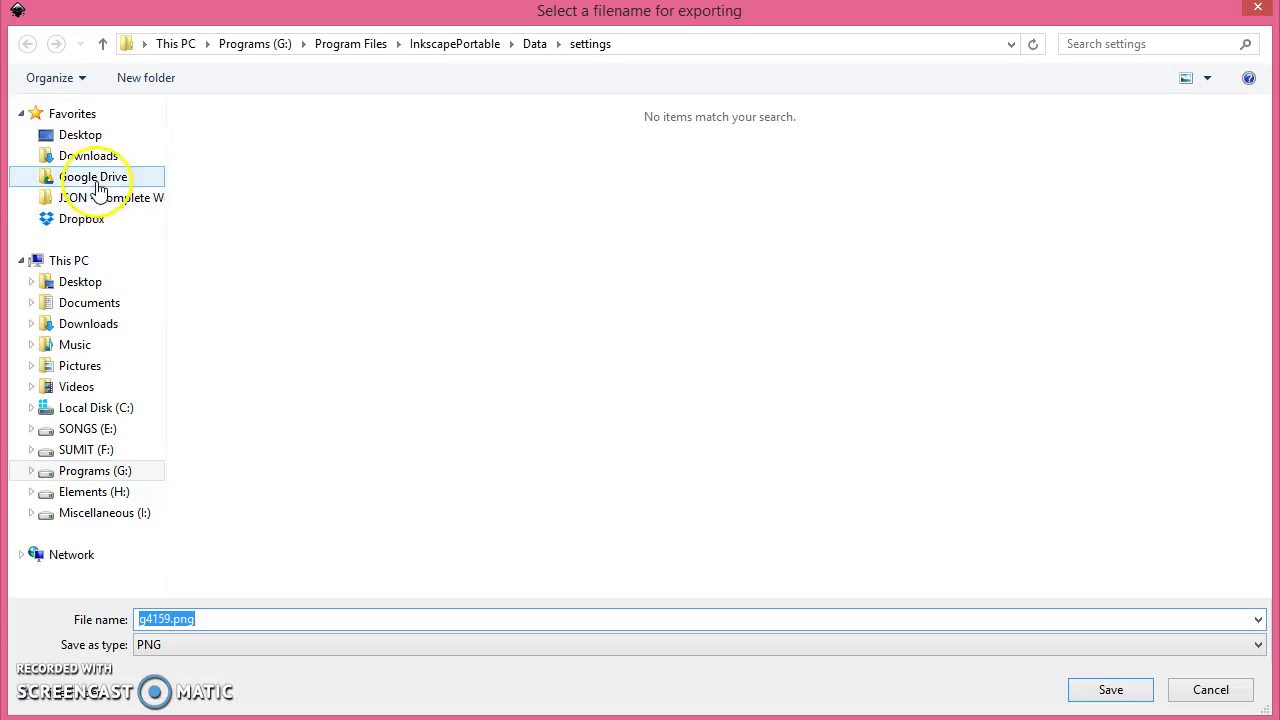
{"action": "left_click", "coordinate": [100, 305]}
{"action": "left_click", "coordinate": [70, 620]}
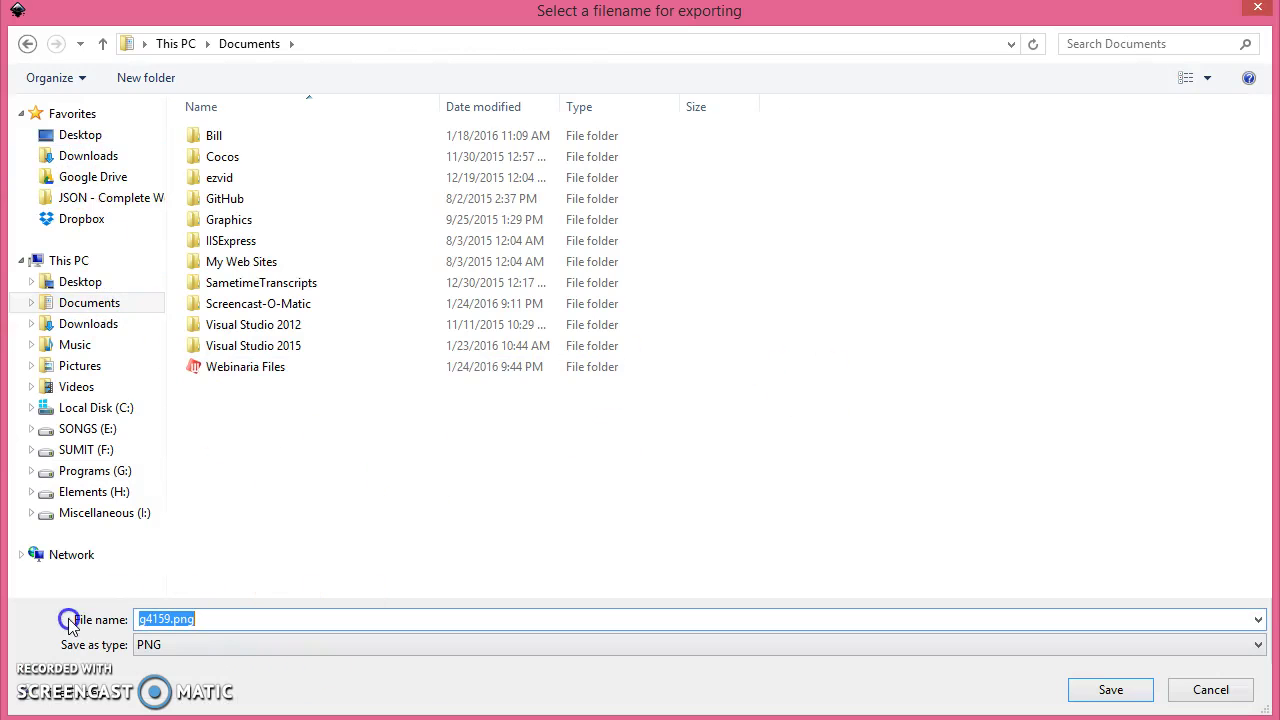
{"action": "type", "text": "PlaneX"}
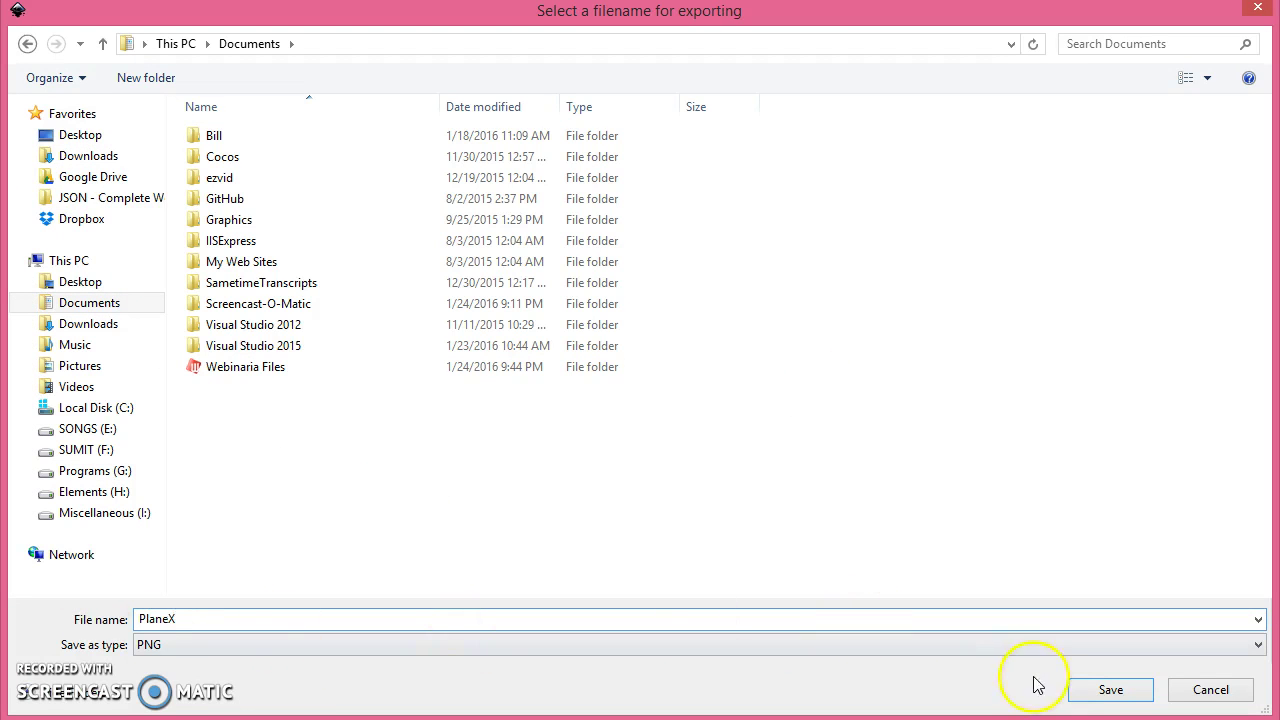
{"action": "left_click", "coordinate": [1085, 690]}
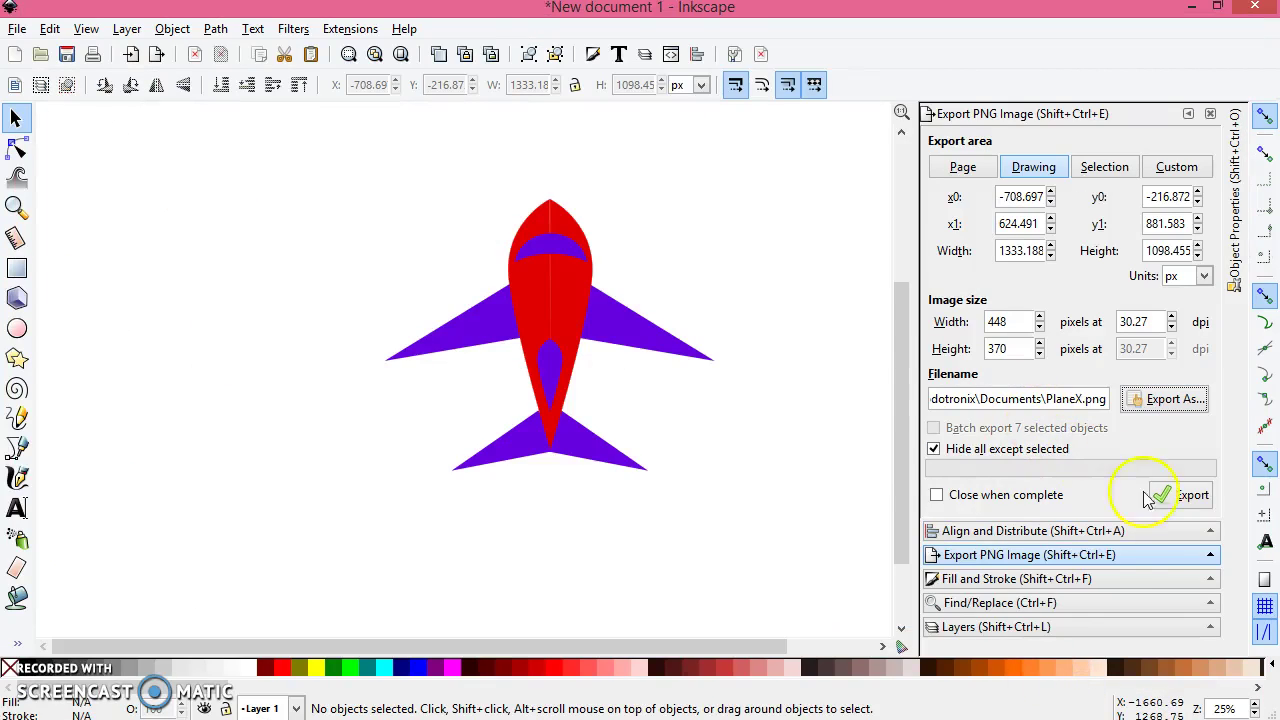
- Set the export height to 200 px and export the drawing as PlaneX.png
{"action": "left_click", "coordinate": [996, 346]}
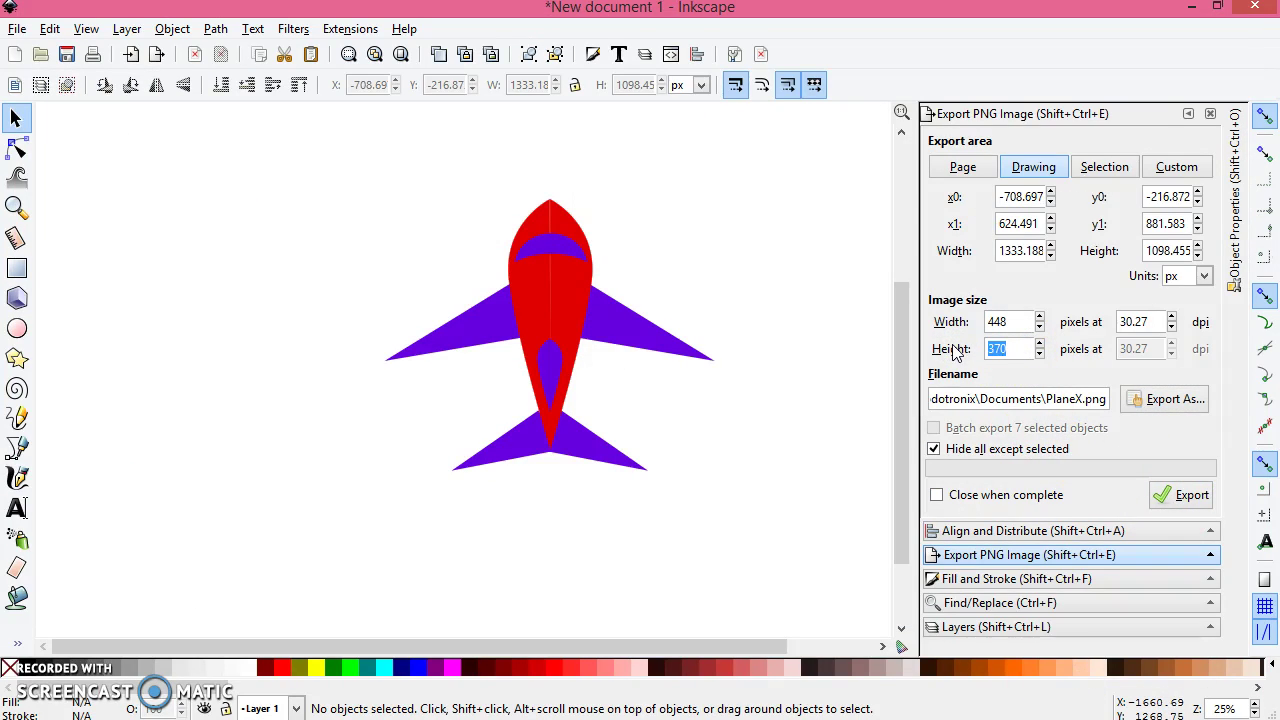
{"action": "type", "text": "200"}
{"action": "left_click", "coordinate": [1019, 320]}
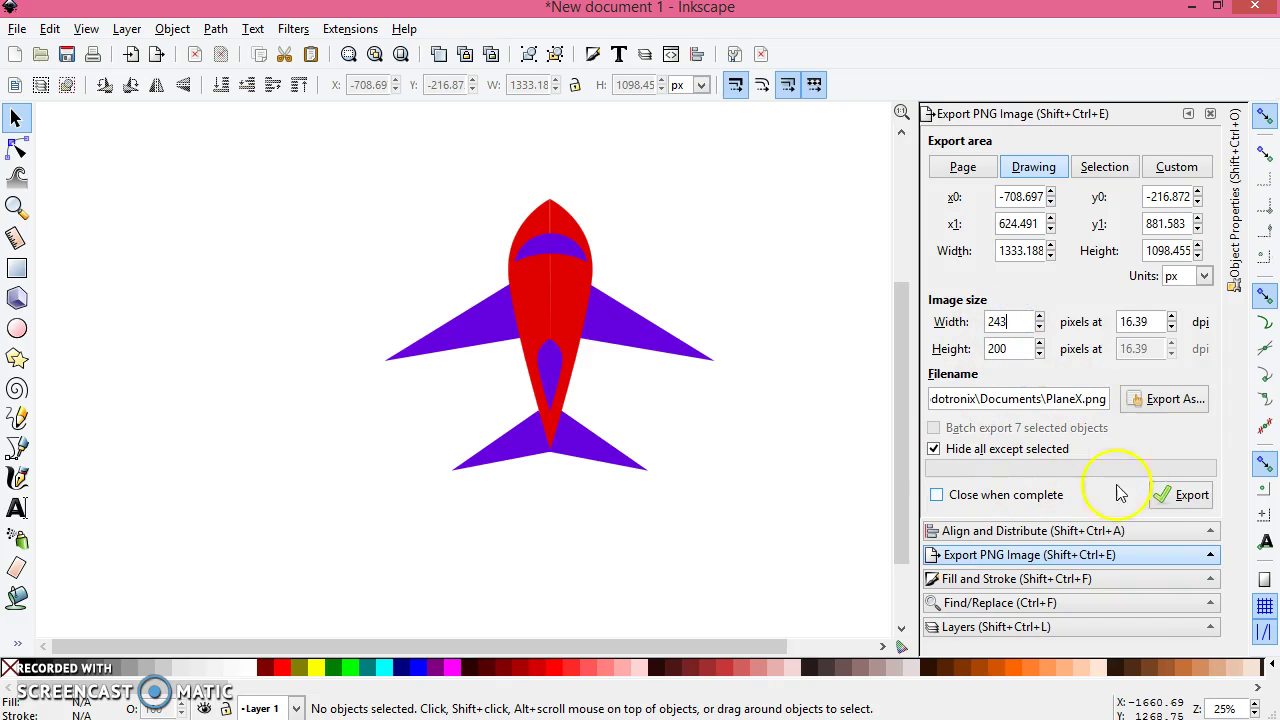
{"action": "left_click", "coordinate": [1187, 498]}
{"action": "left_click", "coordinate": [1187, 500]}
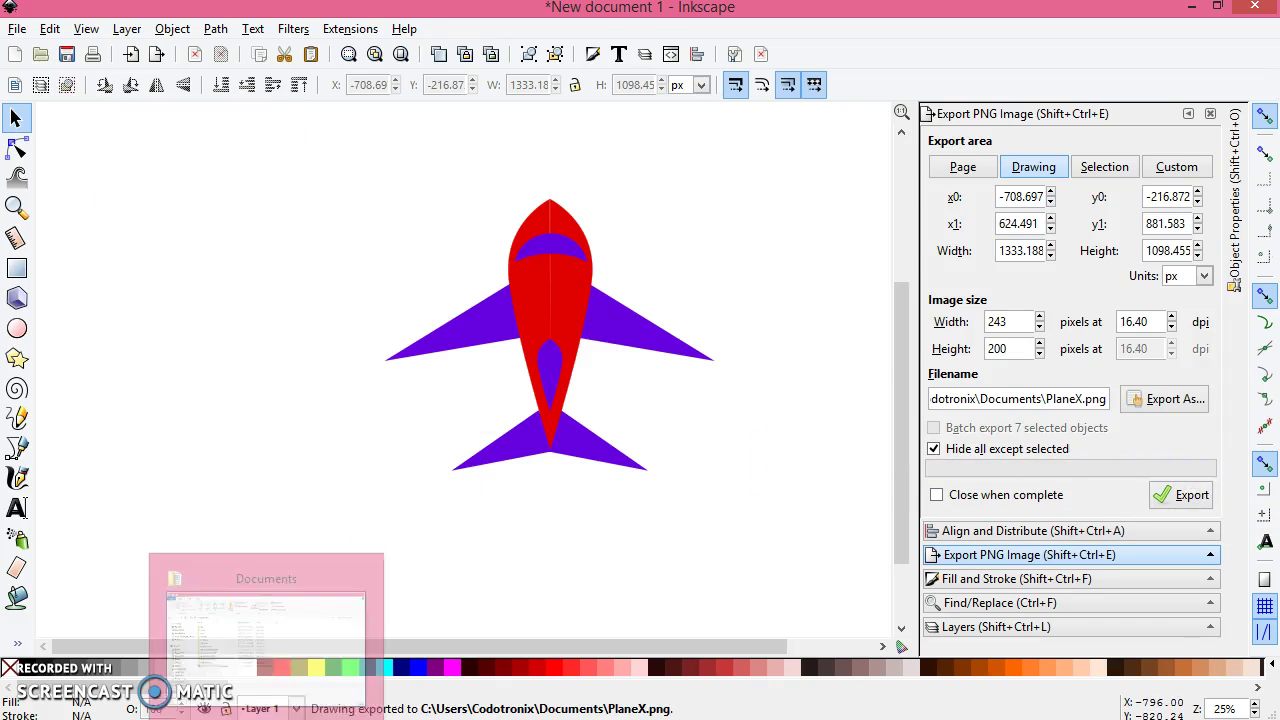
- Select PlaneX.png in the Documents folder window
{"action": "left_click", "coordinate": [302, 663]}
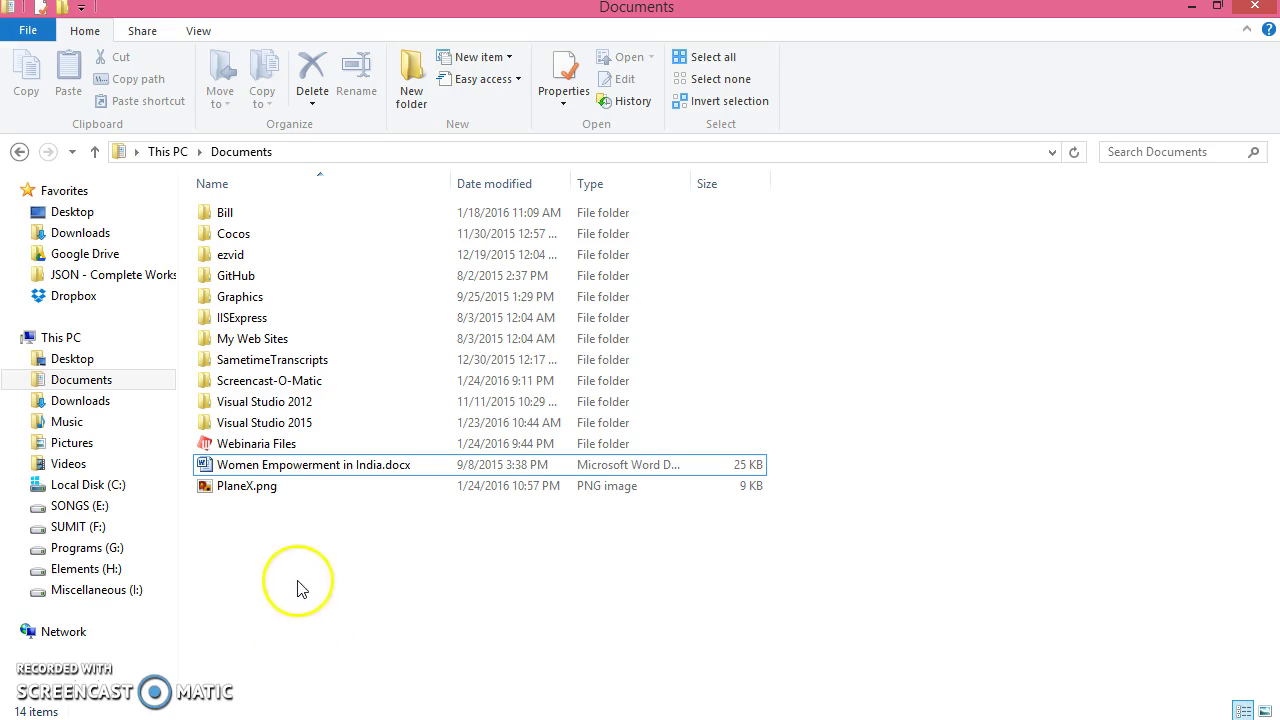
{"action": "left_click", "coordinate": [266, 494], "text": "shift"}
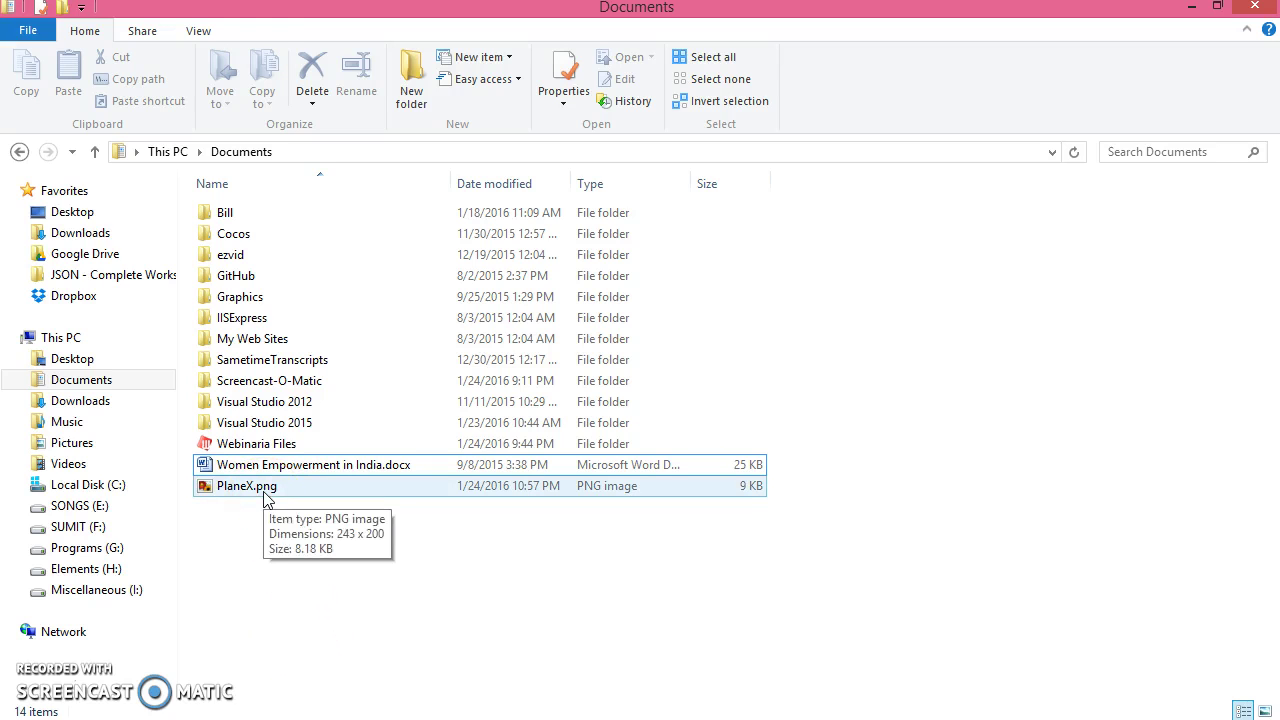
{"action": "left_click", "coordinate": [266, 497]}
{"action": "double_click", "coordinate": [266, 497]}
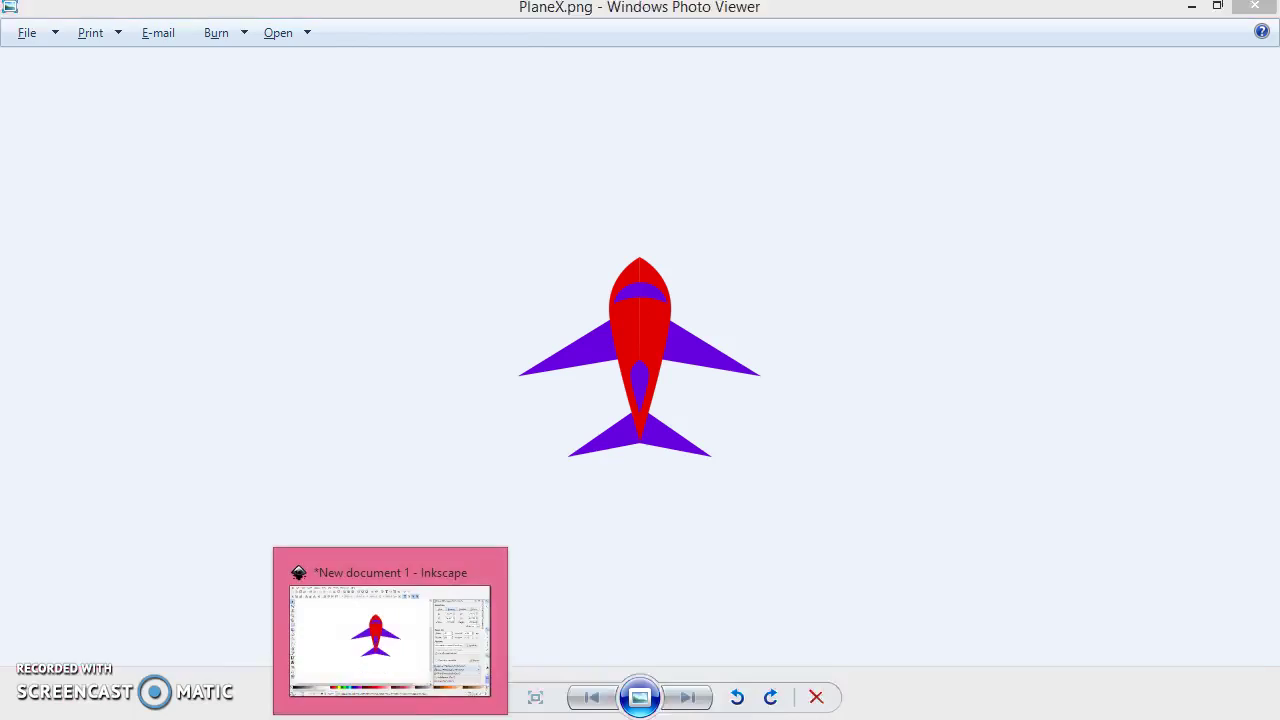
- Switch from Windows Photo Viewer back to the Inkscape airplane drawing
{"action": "left_click", "coordinate": [390, 620]}
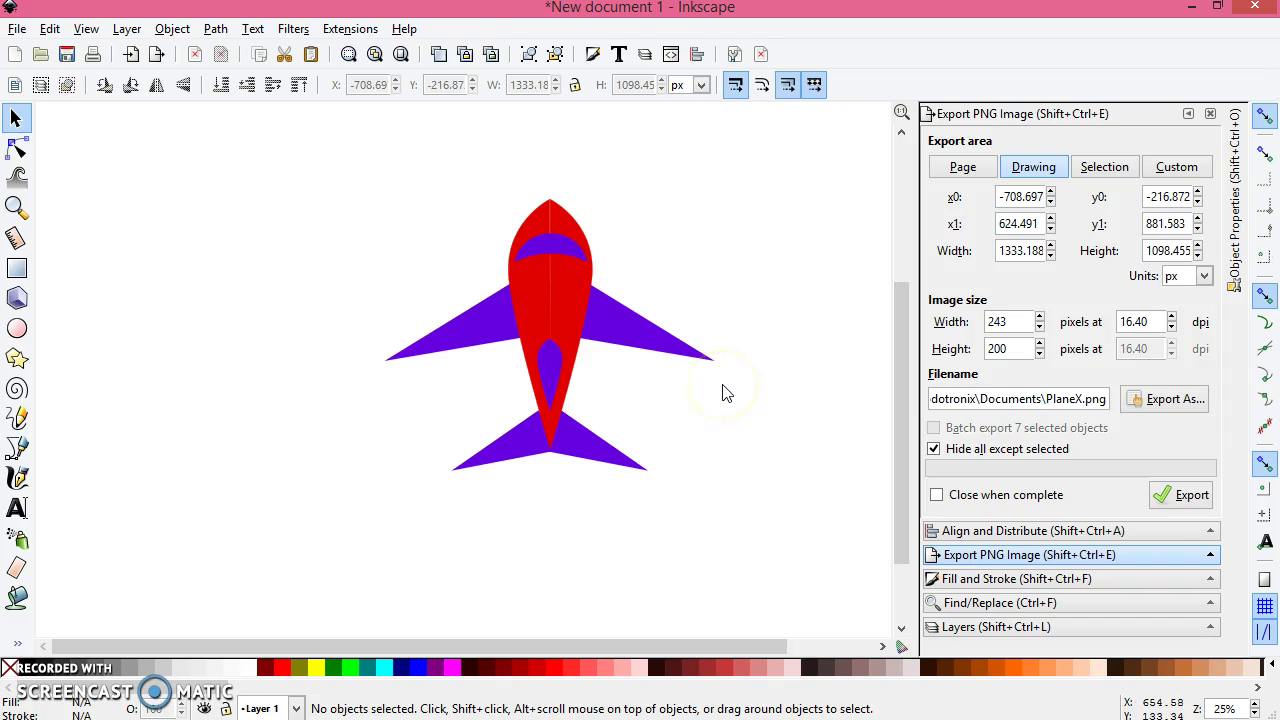